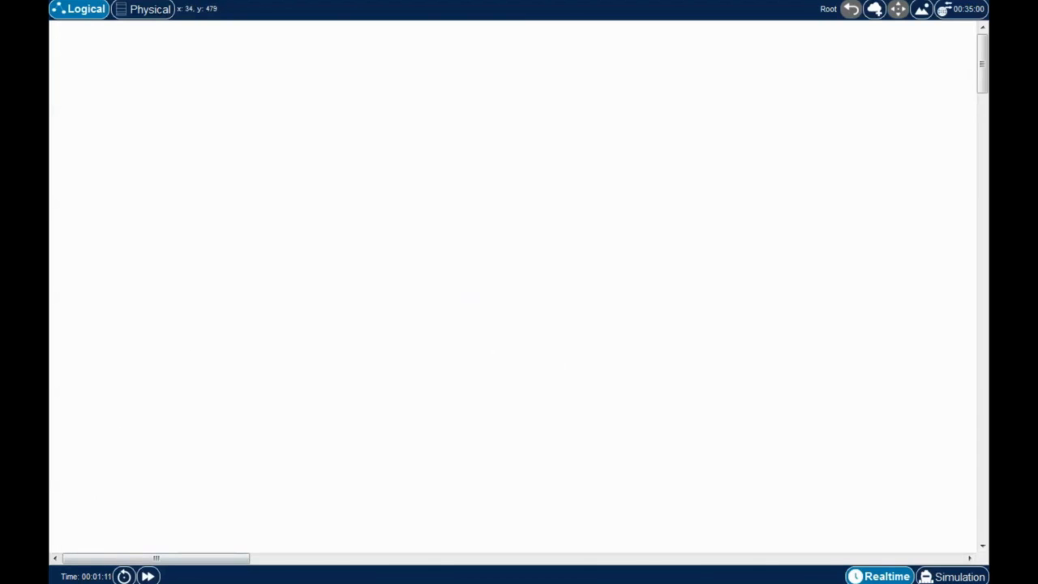
Place a 2811 router in the upper middle of the workspace and name it Router1
{"action": "left_click_drag", "start_coordinate": [357, 578], "coordinate": [513, 119]}
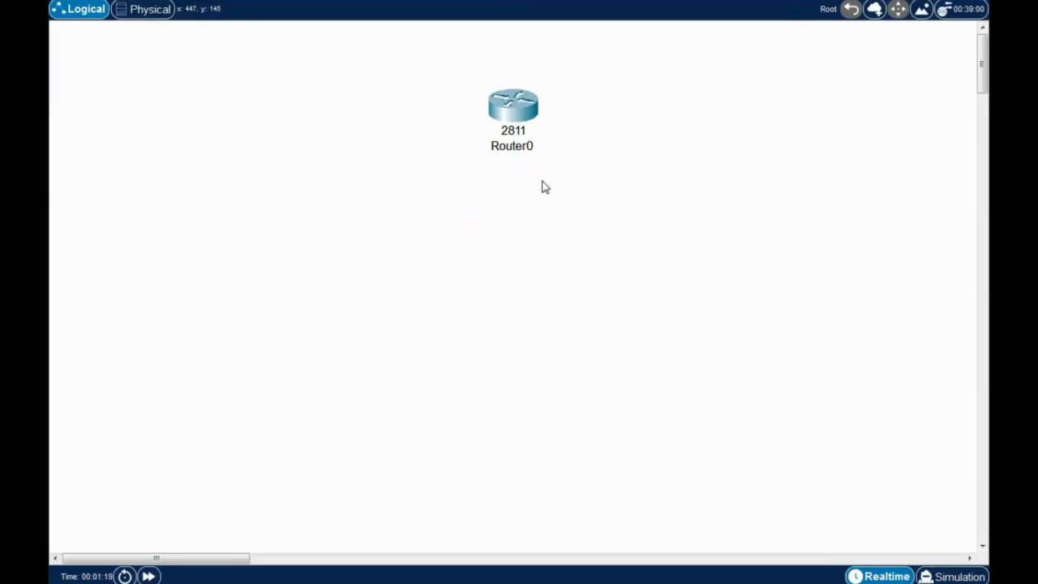
{"action": "left_click", "coordinate": [518, 149]}
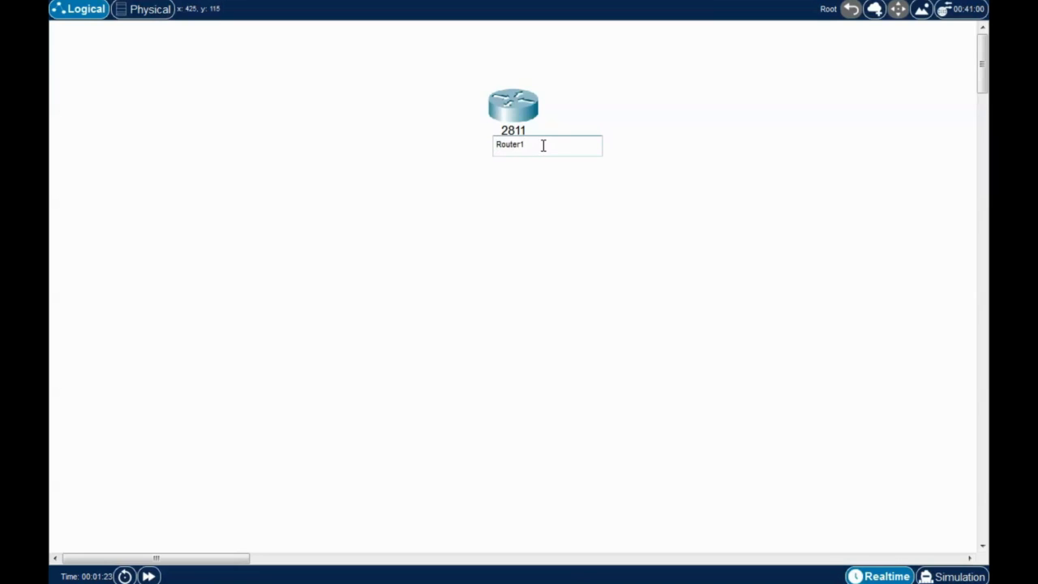
{"action": "key", "text": "Return"}
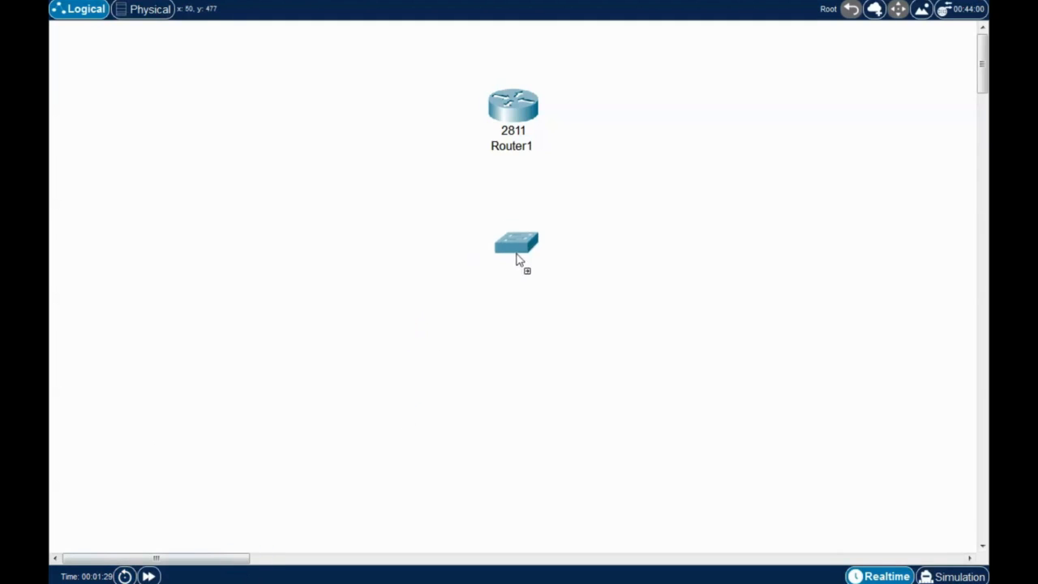
Place a 2960-24TT switch below the router, name it Switch1, and adjust the positions of both devices slightly
{"action": "left_click", "coordinate": [514, 288]}
{"action": "left_click", "coordinate": [535, 321]}
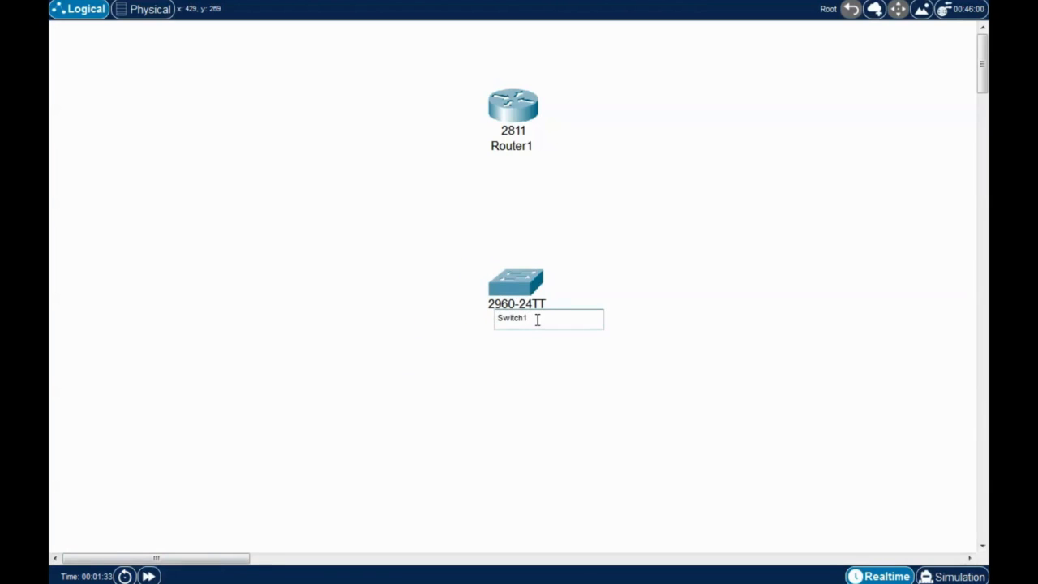
{"action": "key", "text": "Return"}
{"action": "left_click_drag", "start_coordinate": [526, 113], "coordinate": [519, 102]}
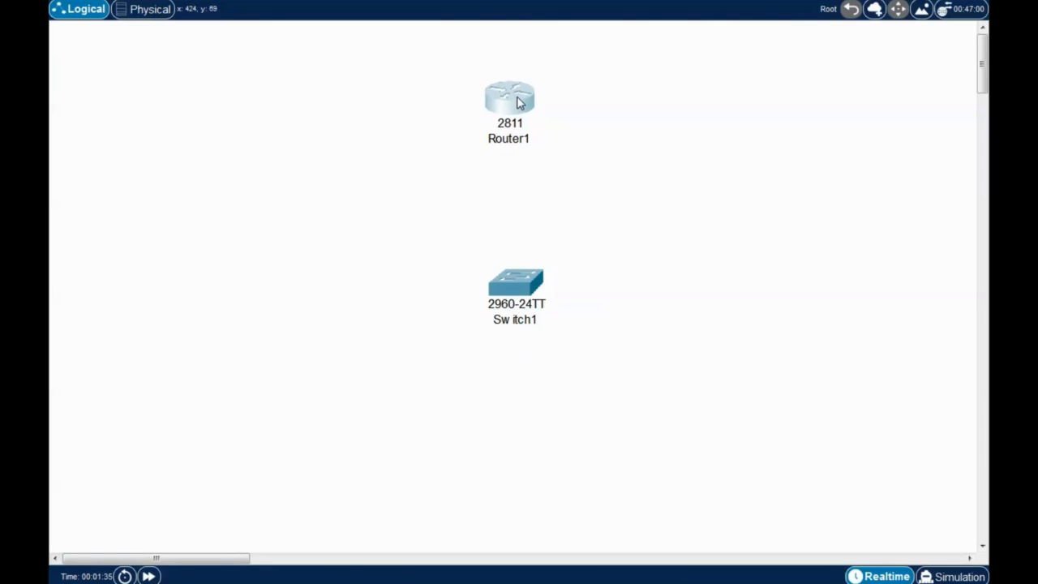
{"action": "left_click_drag", "start_coordinate": [528, 284], "coordinate": [523, 275]}
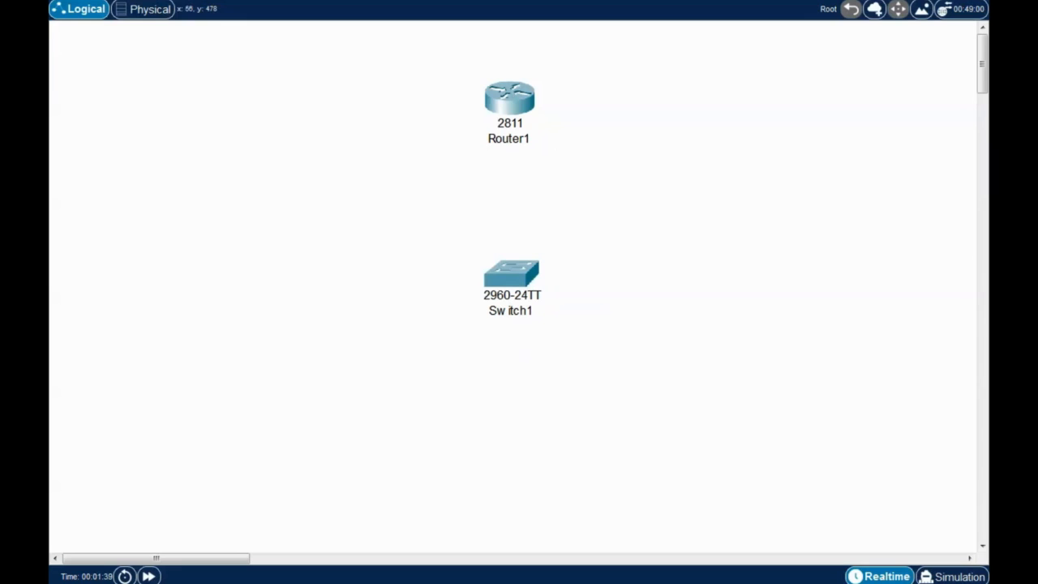
Place two 7960 IP phones side by side below the switch, named IP Phone1 and IP Phone2
{"action": "left_click_drag", "start_coordinate": [445, 499], "coordinate": [396, 464]}
{"action": "left_click", "coordinate": [417, 513]}
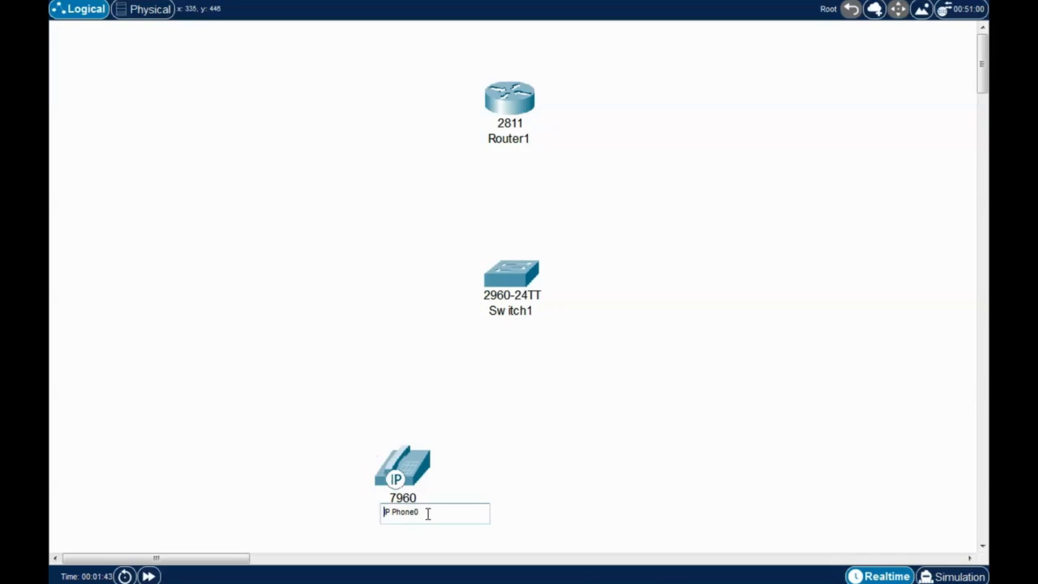
{"action": "type", "text": "1"}
{"action": "key", "text": "Return"}
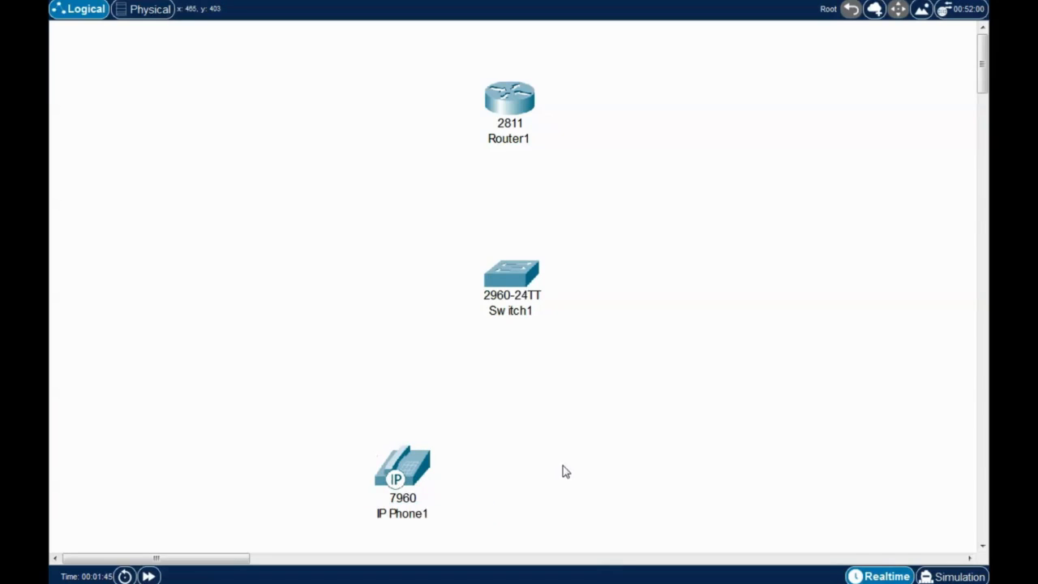
{"action": "left_click_drag", "start_coordinate": [433, 581], "coordinate": [646, 473]}
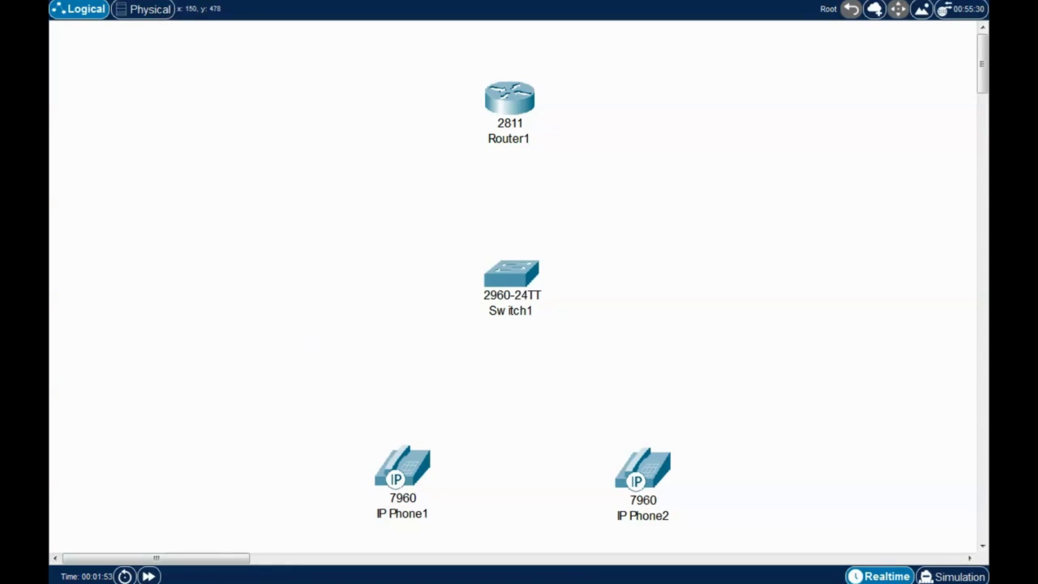
Cable Router1's FastEthernet0/1 port to Switch1's FastEthernet0/1 port
{"action": "left_click", "coordinate": [511, 102]}
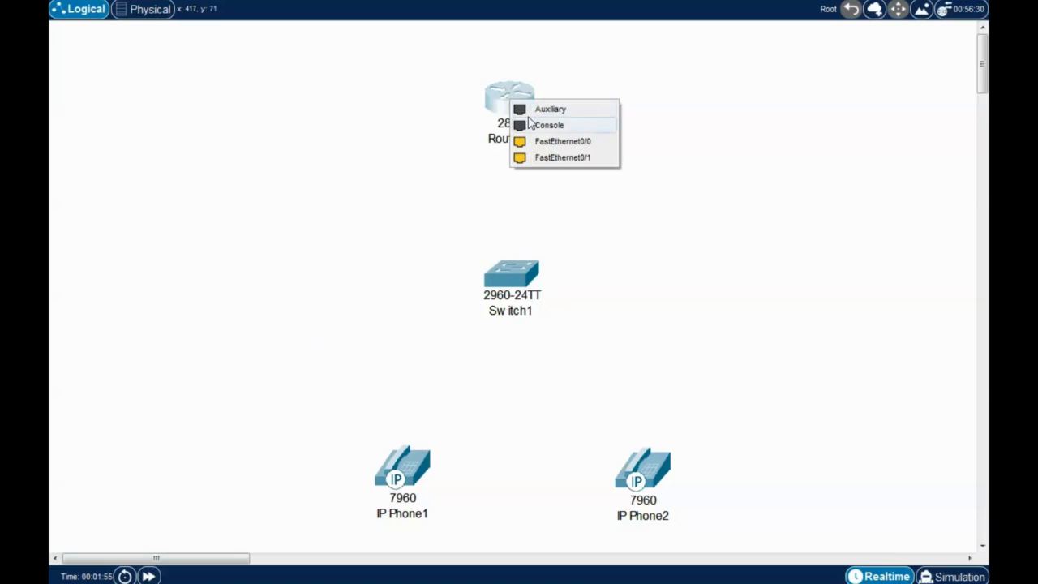
{"action": "left_click", "coordinate": [560, 157]}
{"action": "left_click", "coordinate": [512, 276]}
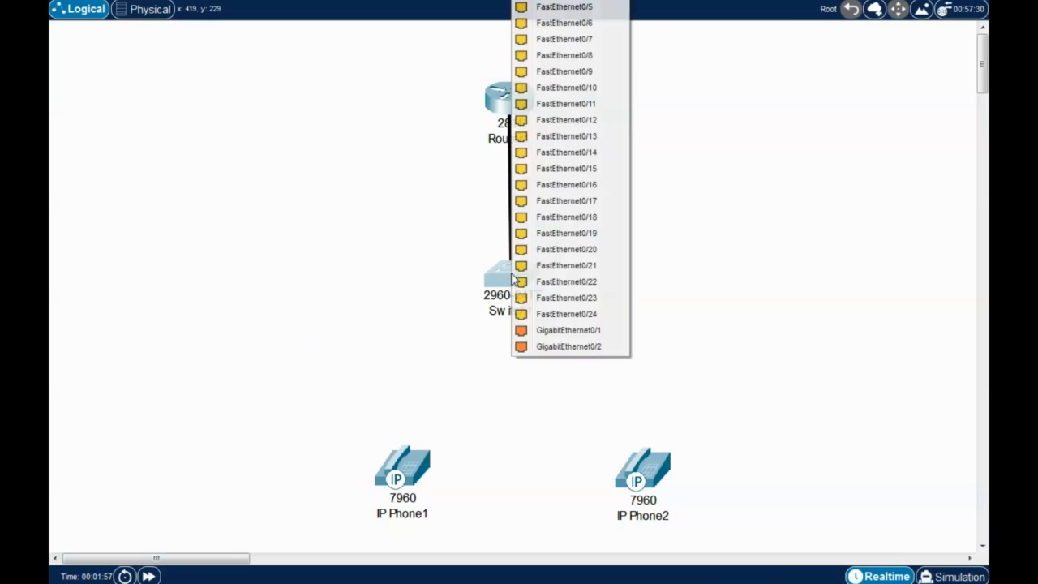
{"action": "left_click", "coordinate": [563, 55]}
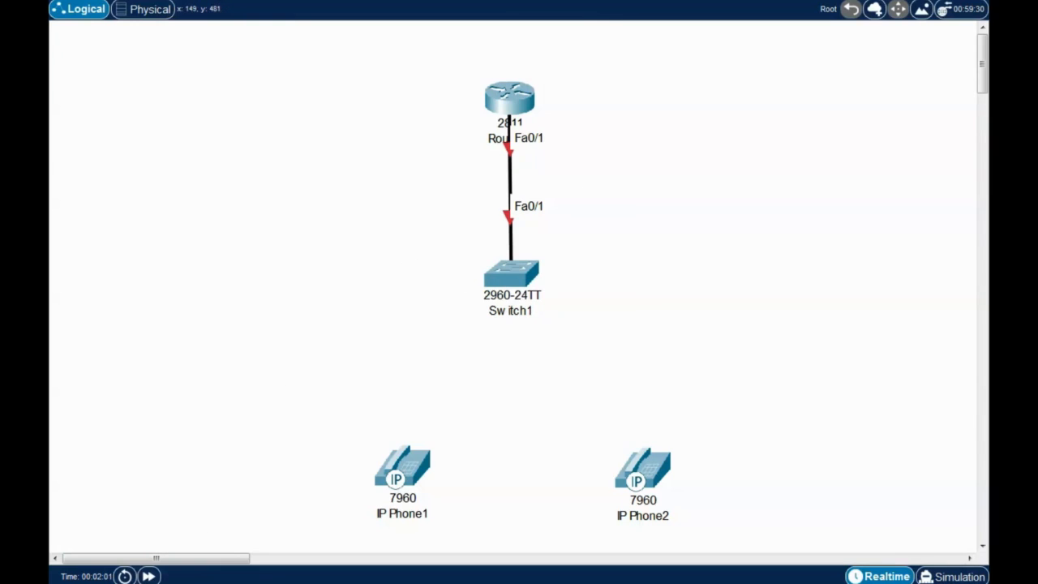
Cable IP Phone1's Switch port to FastEthernet0/2 on Switch1
{"action": "left_click", "coordinate": [419, 470]}
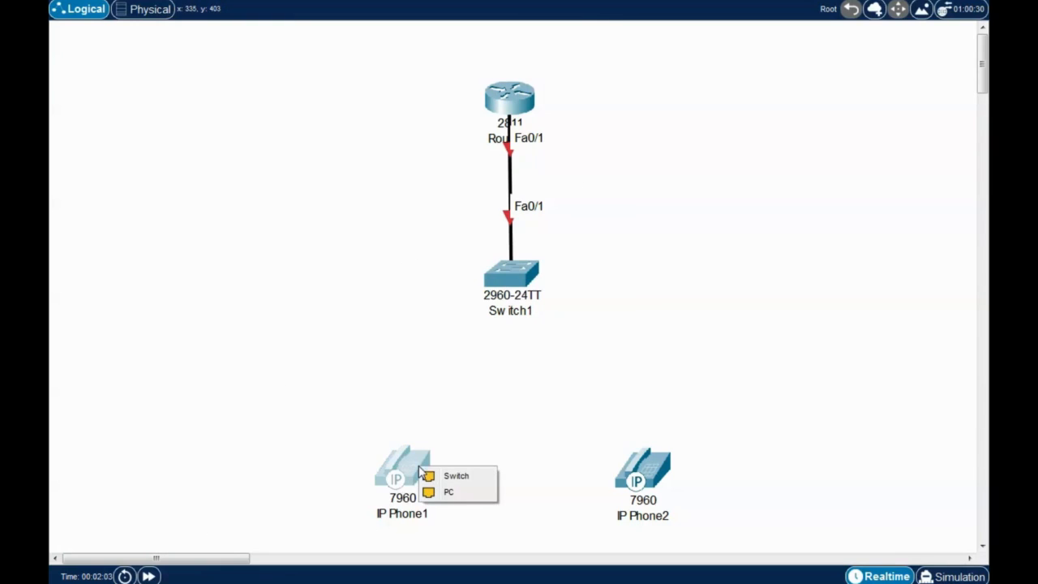
{"action": "left_click", "coordinate": [446, 477]}
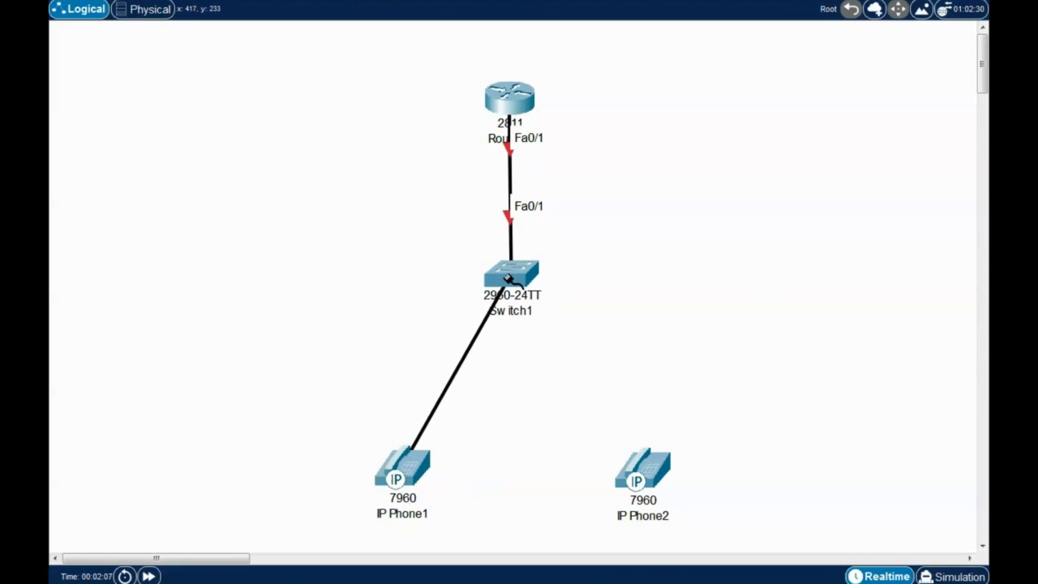
{"action": "left_click", "coordinate": [507, 279]}
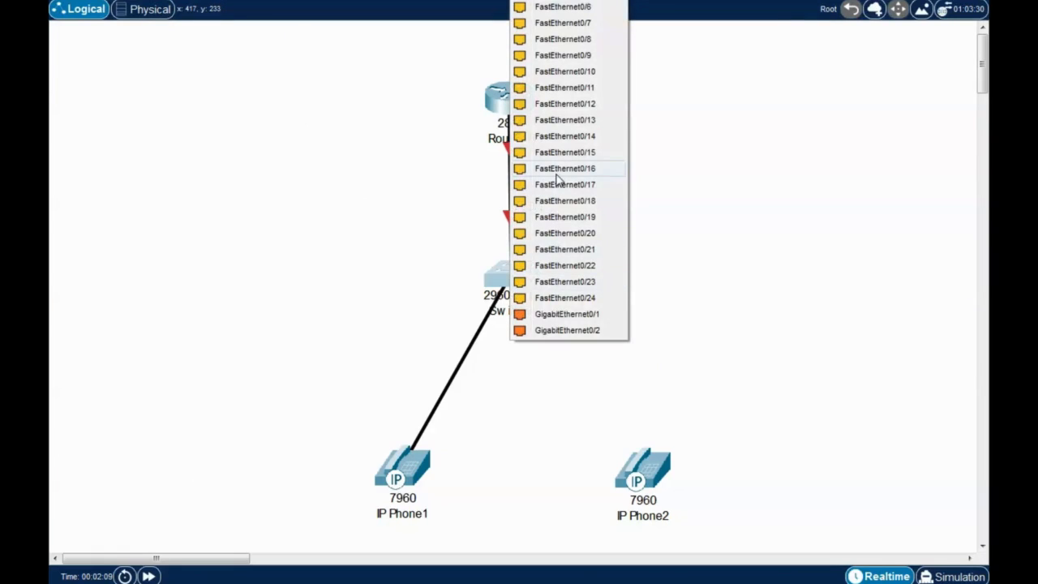
{"action": "left_click", "coordinate": [560, 3]}
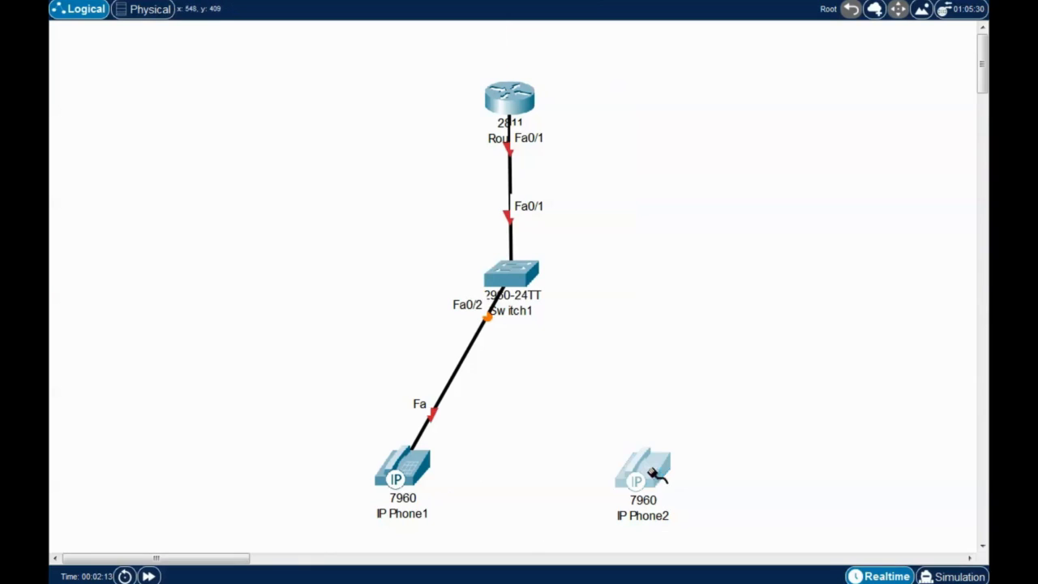
Cable IP Phone2's Switch port to FastEthernet0/3 on Switch1
{"action": "left_click", "coordinate": [654, 476]}
{"action": "left_click", "coordinate": [688, 482]}
{"action": "left_click", "coordinate": [523, 279]}
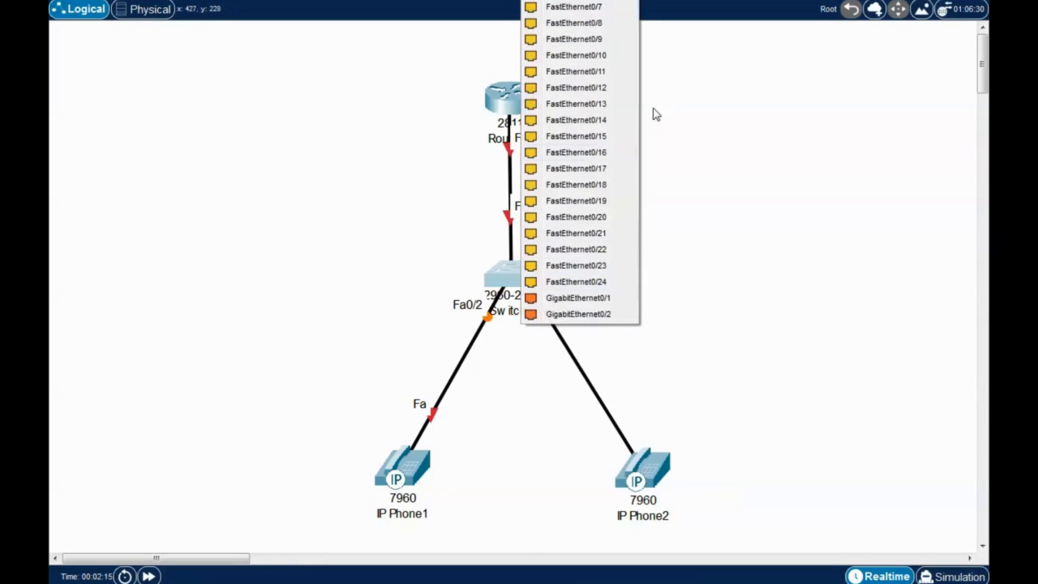
{"action": "left_click", "coordinate": [572, 2]}
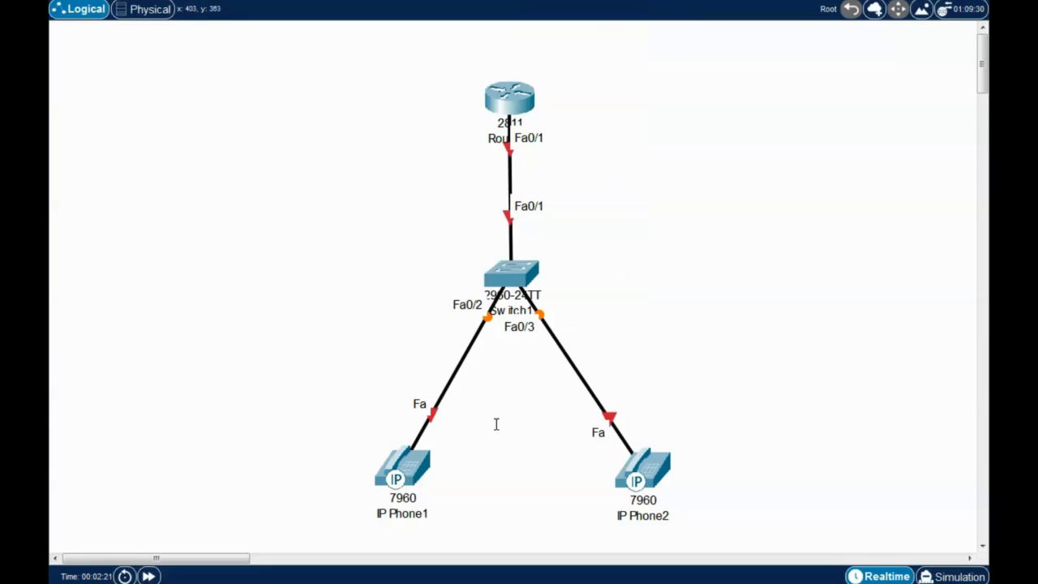
Add a text note reading 192.168.50.0 /24 between the two phone links
{"action": "left_click", "coordinate": [474, 397]}
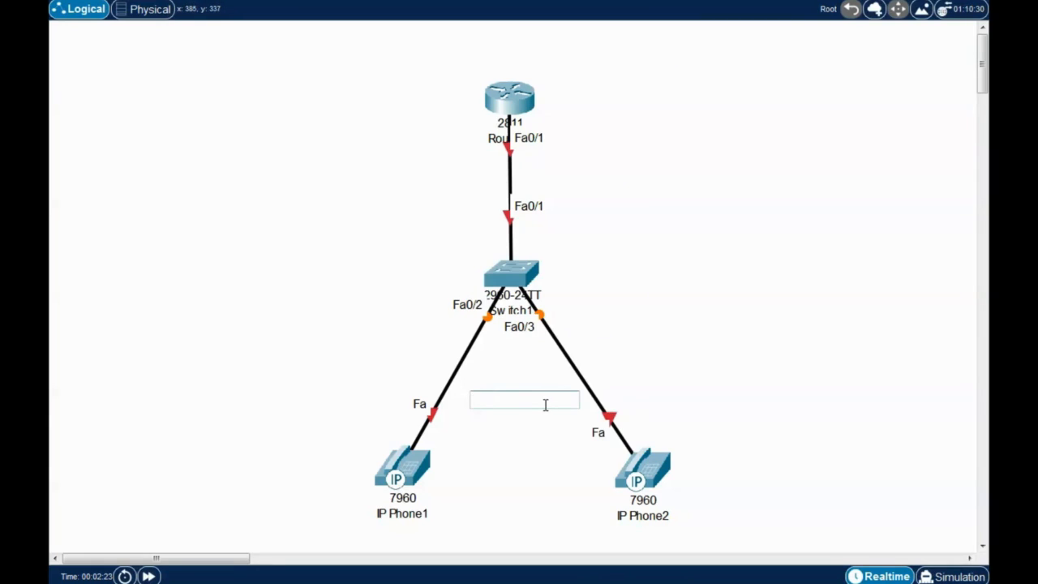
{"action": "type", "text": "192.168"}
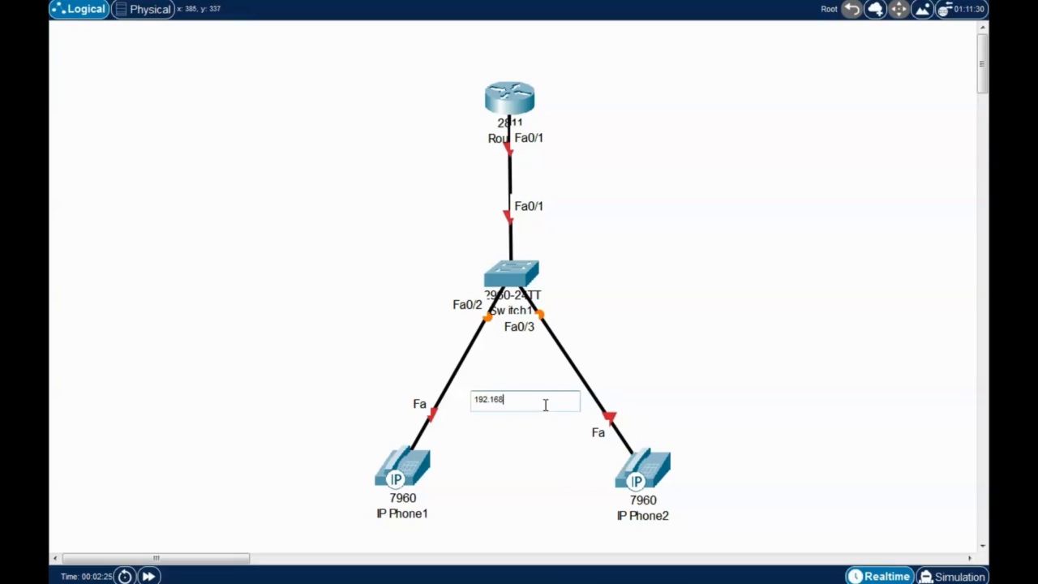
{"action": "type", "text": ".50.0 /"}
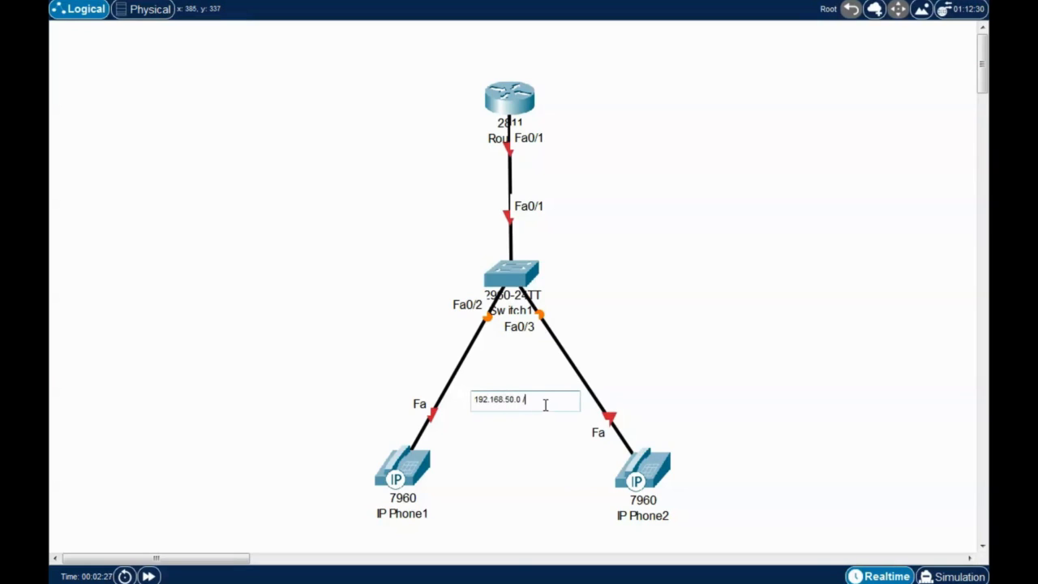
{"action": "type", "text": "24"}
{"action": "left_click", "coordinate": [686, 327]}
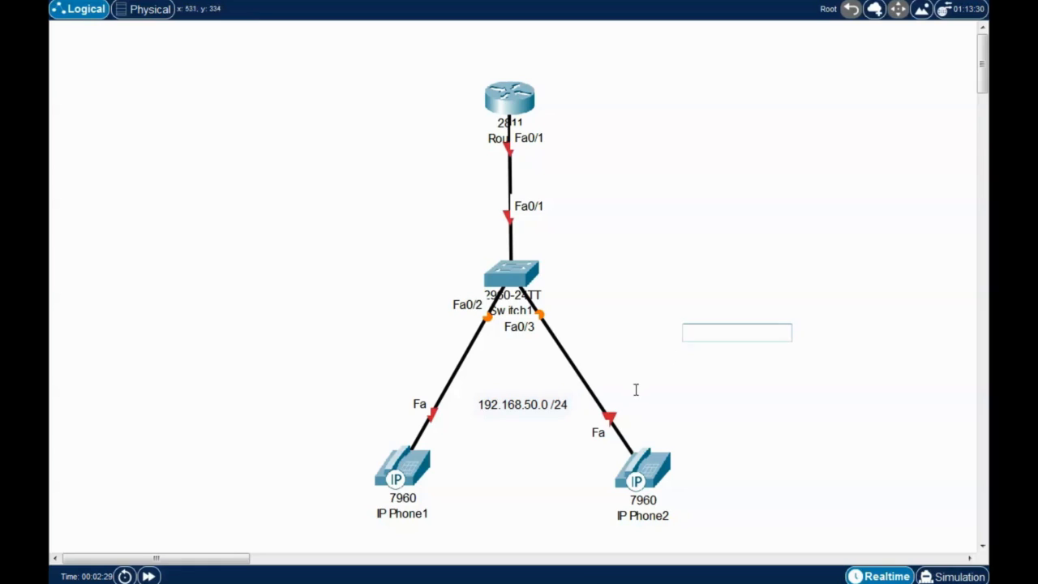
{"action": "key", "text": "Escape"}
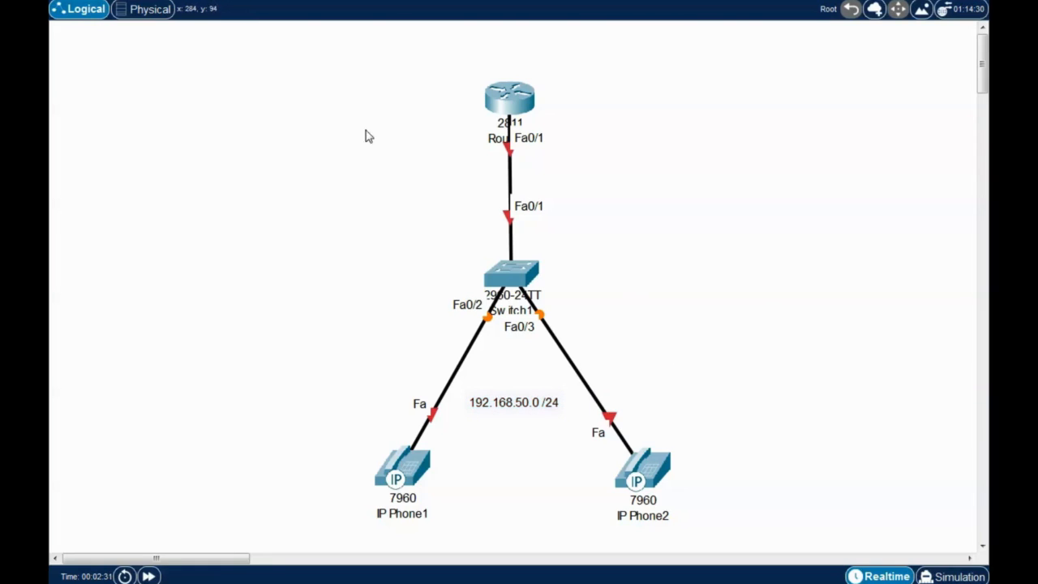
Move the entire topology, including its network note, toward the right side of the workspace
{"action": "left_click_drag", "start_coordinate": [319, 64], "coordinate": [670, 527]}
{"action": "left_click_drag", "start_coordinate": [523, 278], "coordinate": [813, 259]}
{"action": "left_click", "coordinate": [595, 260]}
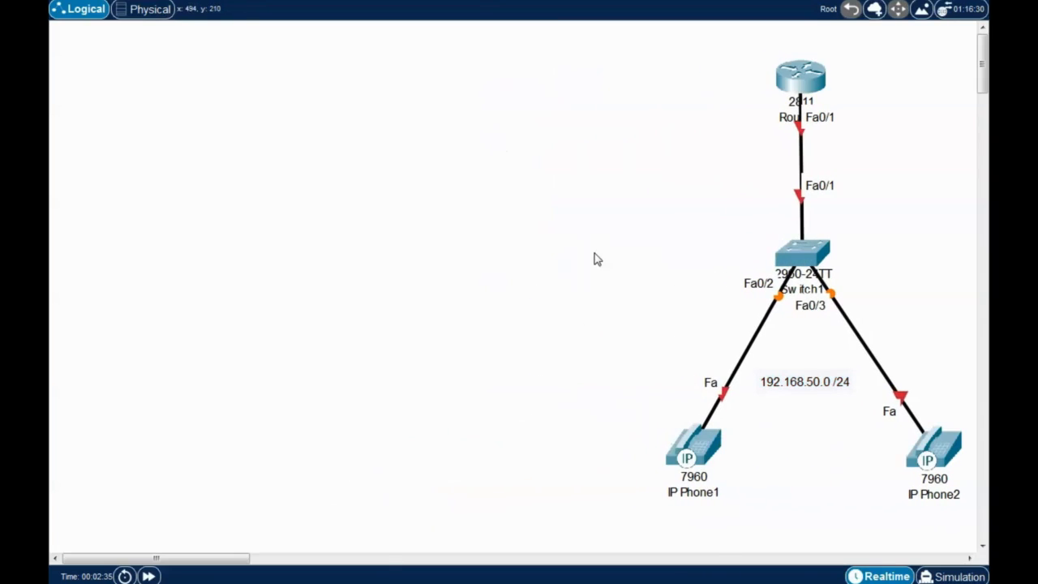
Open Switch1's command line interface beside the topology and start a console session
{"action": "left_click", "coordinate": [808, 262]}
{"action": "left_click_drag", "start_coordinate": [568, 82], "coordinate": [375, 41]}
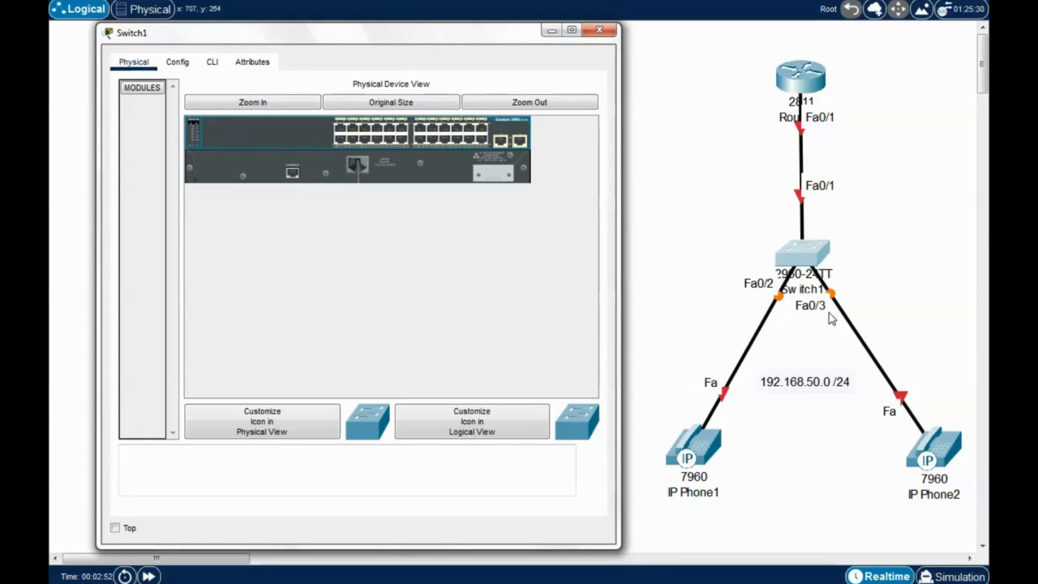
{"action": "left_click_drag", "start_coordinate": [417, 35], "coordinate": [366, 39]}
{"action": "left_click", "coordinate": [219, 64]}
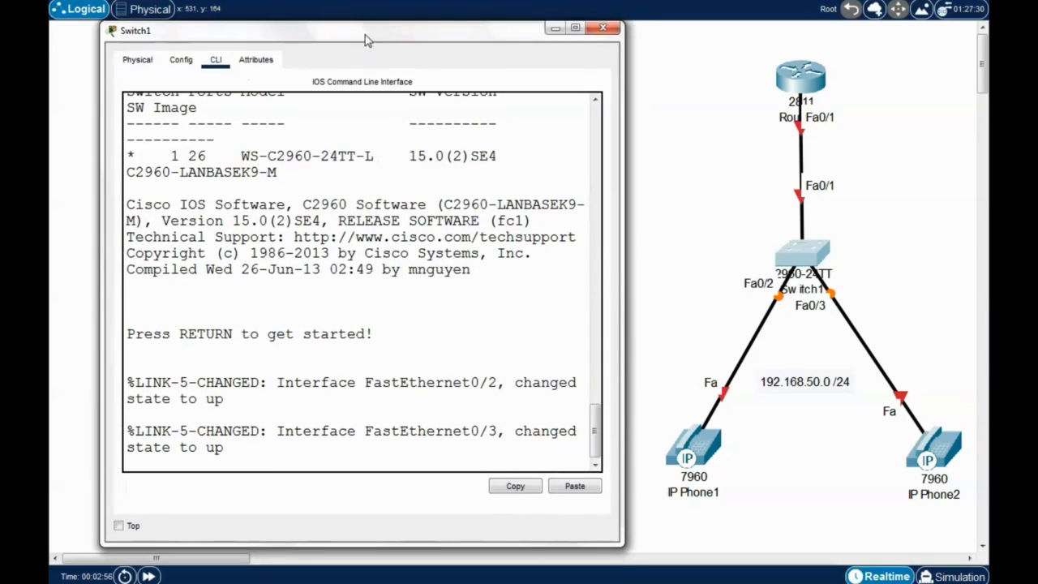
{"action": "key", "text": "Return"}
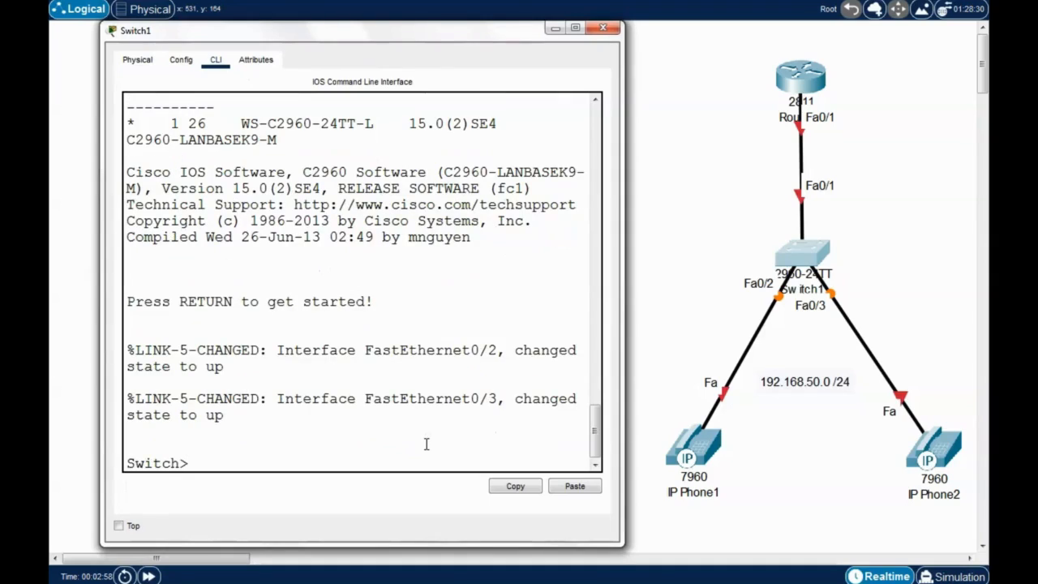
Create VLAN 50 named voice from Switch1's global configuration mode, and return to privileged mode
{"action": "type", "text": "enable"}
{"action": "key", "text": "Return"}
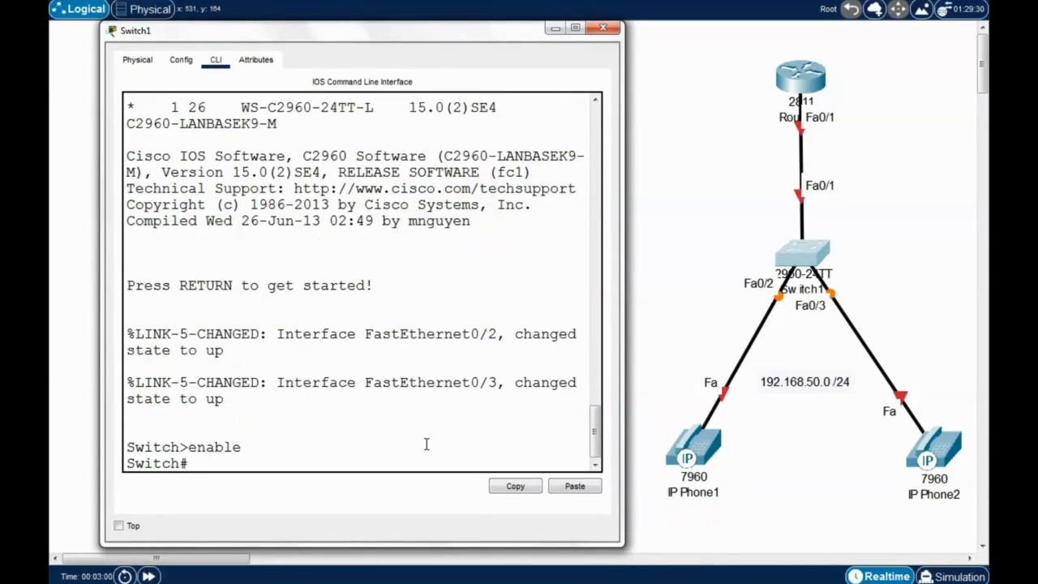
{"action": "type", "text": "conf t"}
{"action": "key", "text": "Return"}
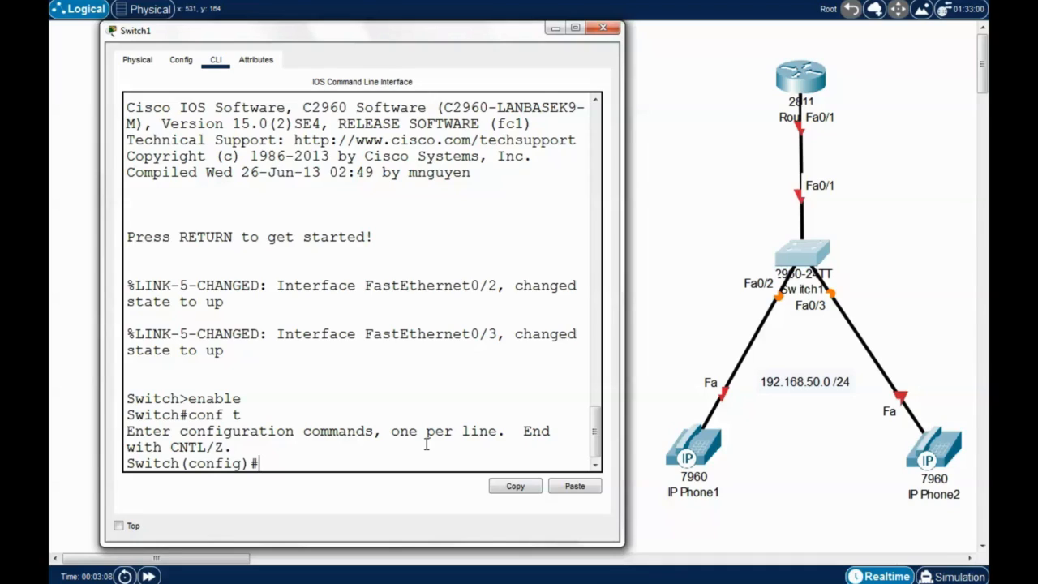
{"action": "type", "text": "vlan 50"}
{"action": "key", "text": "Return"}
{"action": "type", "text": "name"}
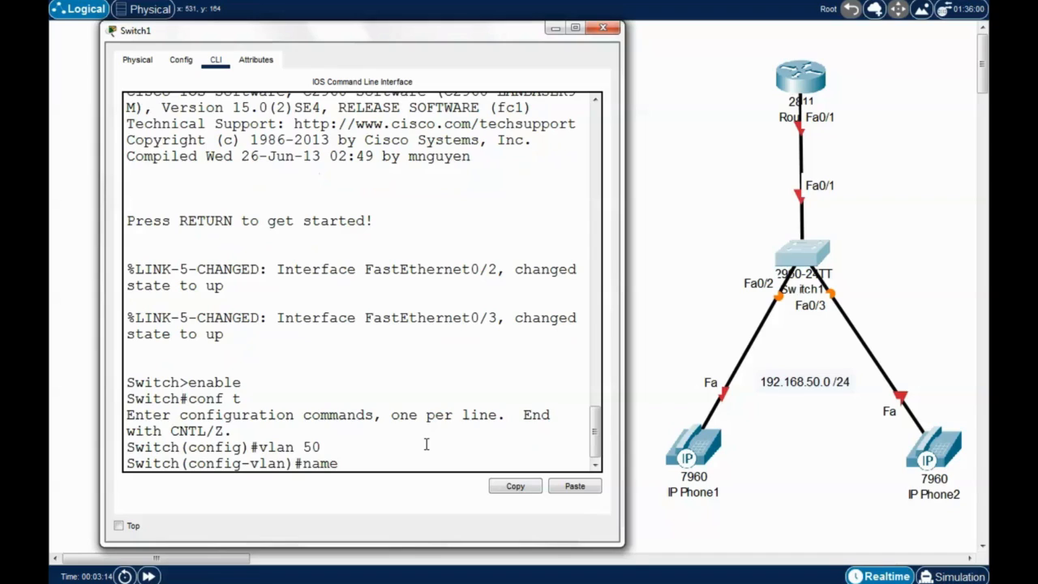
{"action": "type", "text": " voice"}
{"action": "key", "text": "Return"}
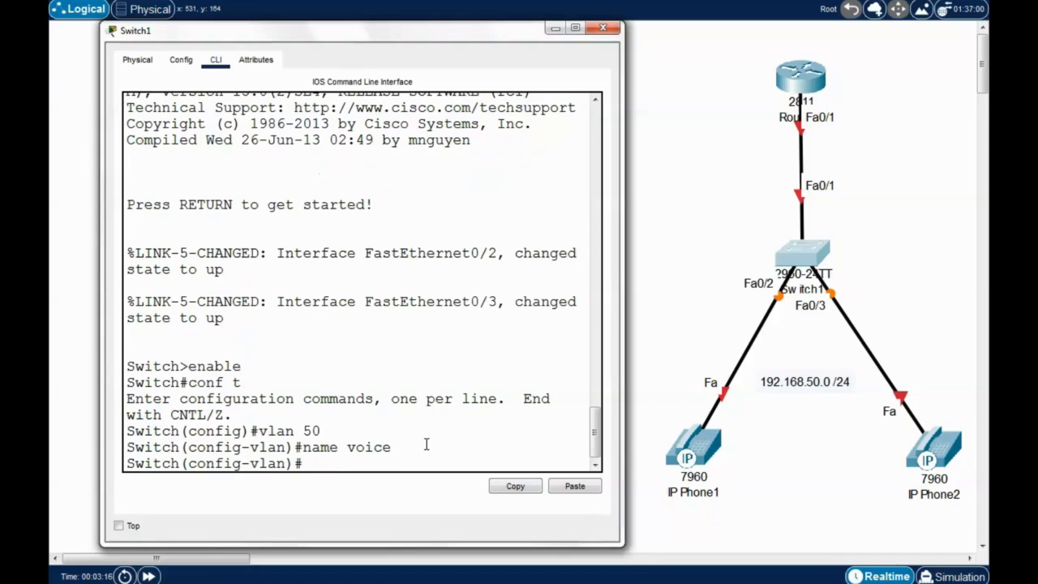
{"action": "key", "text": "ctrl+z"}
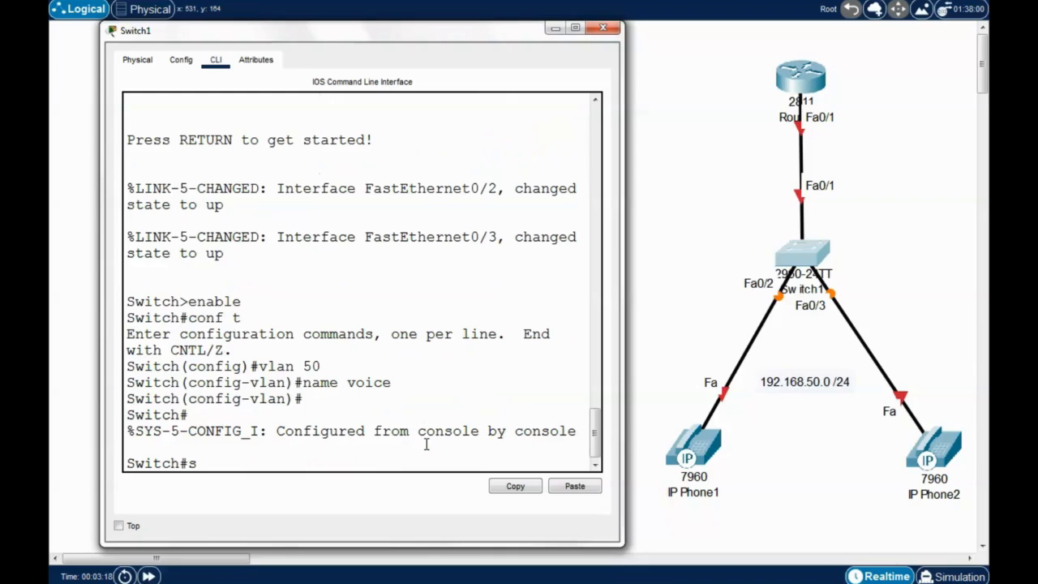
Display Switch1's VLAN summary with the show vlan brief command
{"action": "type", "text": "show vlan bried"}
{"action": "key", "text": "Return"}
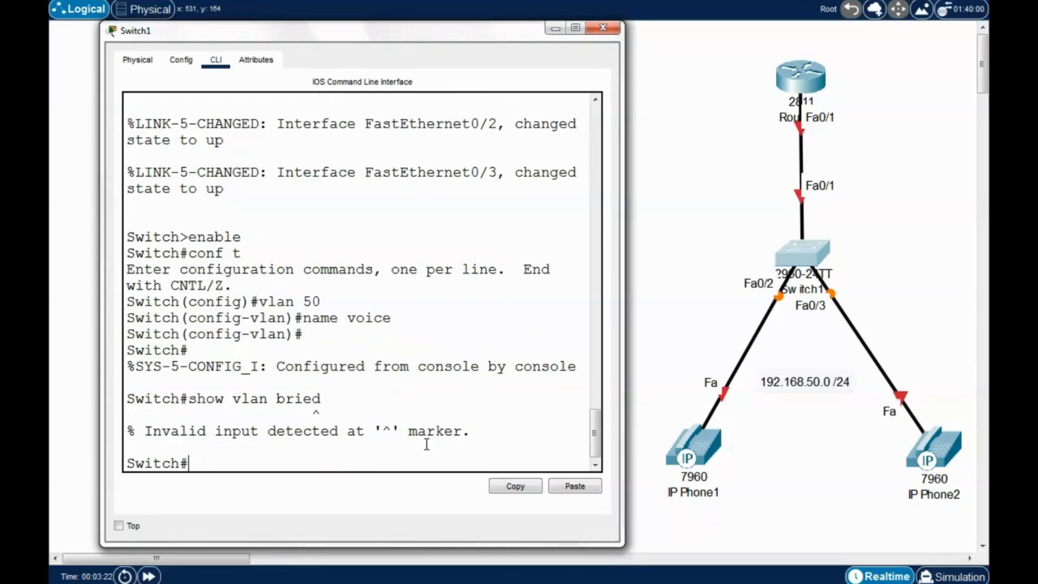
{"action": "key", "text": "Up"}
{"action": "key", "text": "BackSpace"}
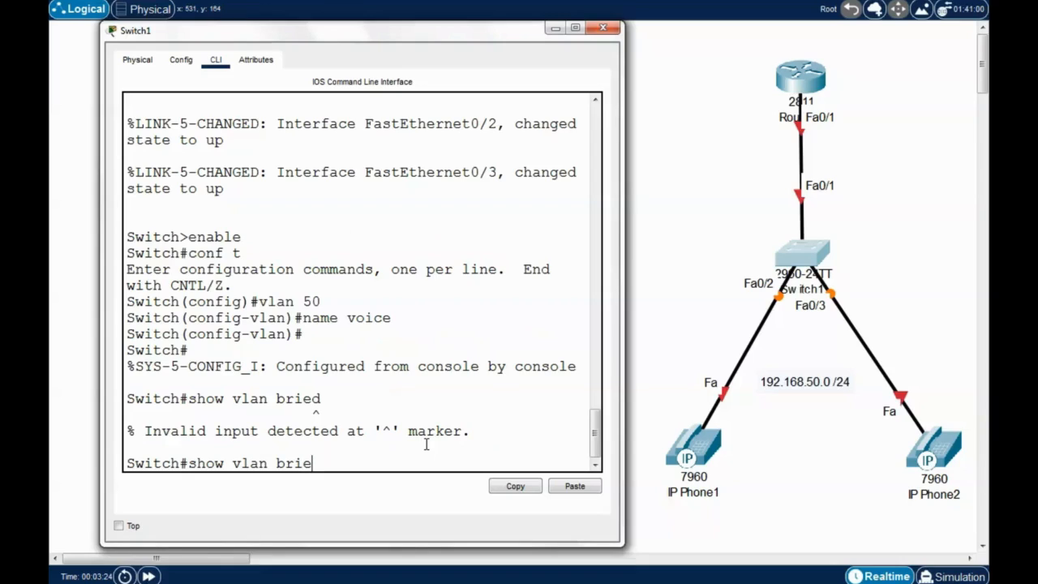
{"action": "type", "text": "f"}
{"action": "key", "text": "Return"}
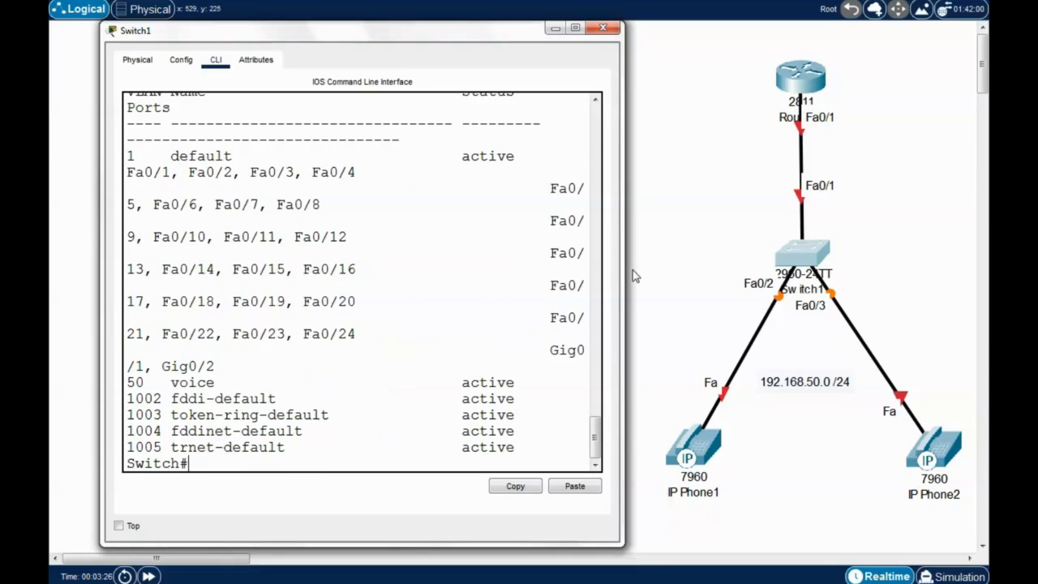
Widen Switch1's console and examine the VLAN summary, comparing the voice VLAN 50 entry with the ports listed under the default VLAN
{"action": "left_click_drag", "start_coordinate": [625, 274], "coordinate": [881, 271]}
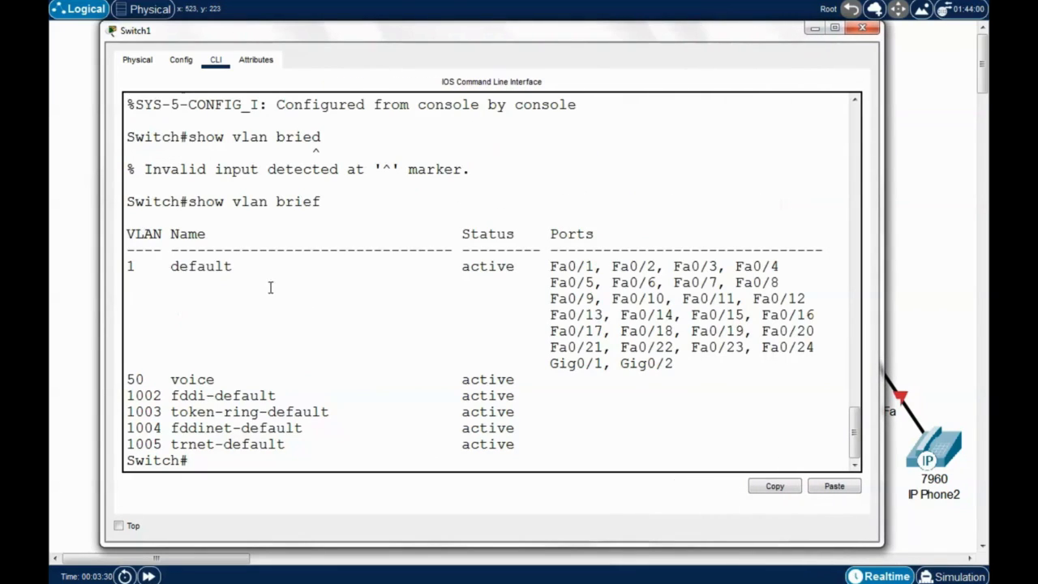
{"action": "left_click_drag", "start_coordinate": [146, 380], "coordinate": [126, 380]}
{"action": "left_click", "coordinate": [149, 379]}
{"action": "left_click_drag", "start_coordinate": [216, 381], "coordinate": [170, 380]}
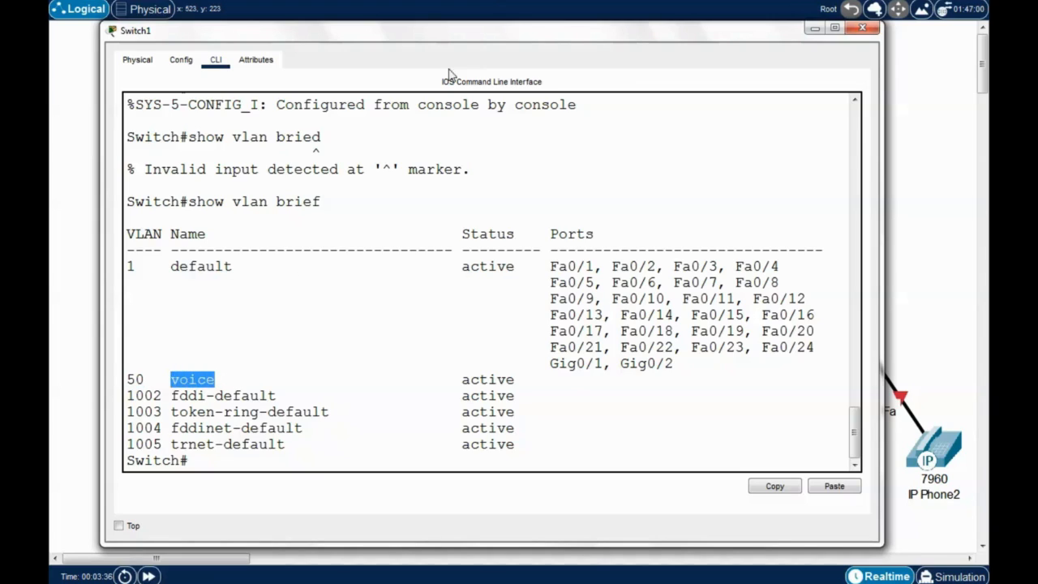
{"action": "left_click_drag", "start_coordinate": [489, 34], "coordinate": [470, 27]}
{"action": "left_click", "coordinate": [550, 384]}
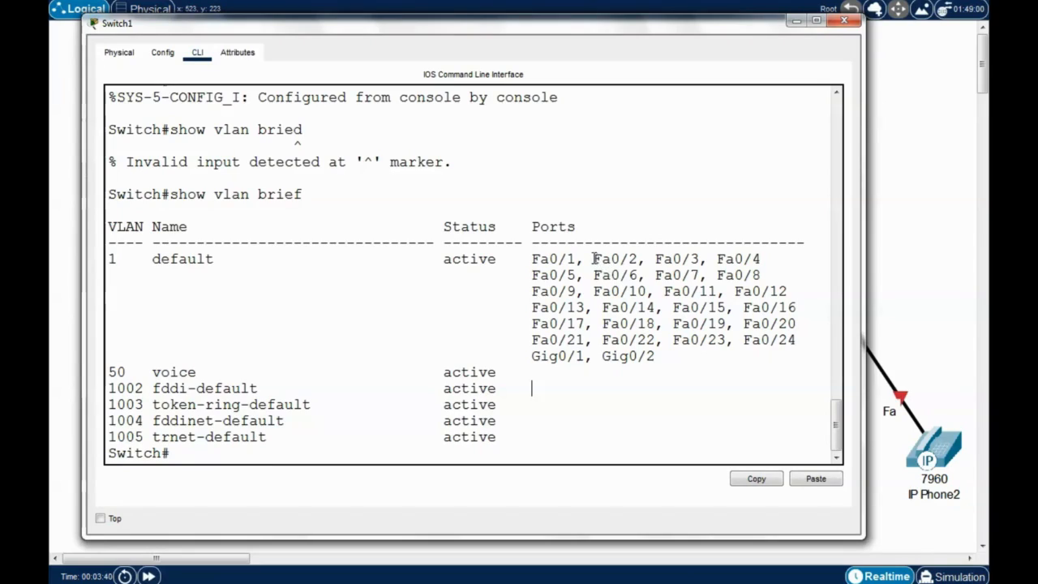
{"action": "left_click_drag", "start_coordinate": [594, 258], "coordinate": [693, 258]}
{"action": "left_click", "coordinate": [659, 259]}
{"action": "left_click_drag", "start_coordinate": [127, 371], "coordinate": [108, 371]}
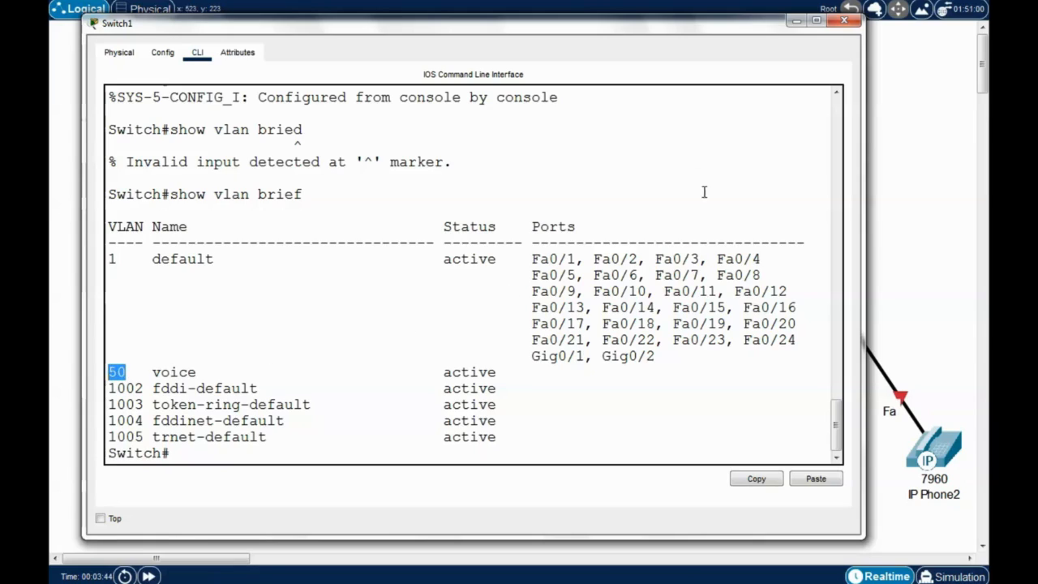
Enter Switch1's global configuration mode and select the interface range f0/2-3 for configuration
{"action": "left_click", "coordinate": [178, 454]}
{"action": "type", "text": "comf"}
{"action": "key", "text": "BackSpace"}
{"action": "key", "text": "BackSpace"}
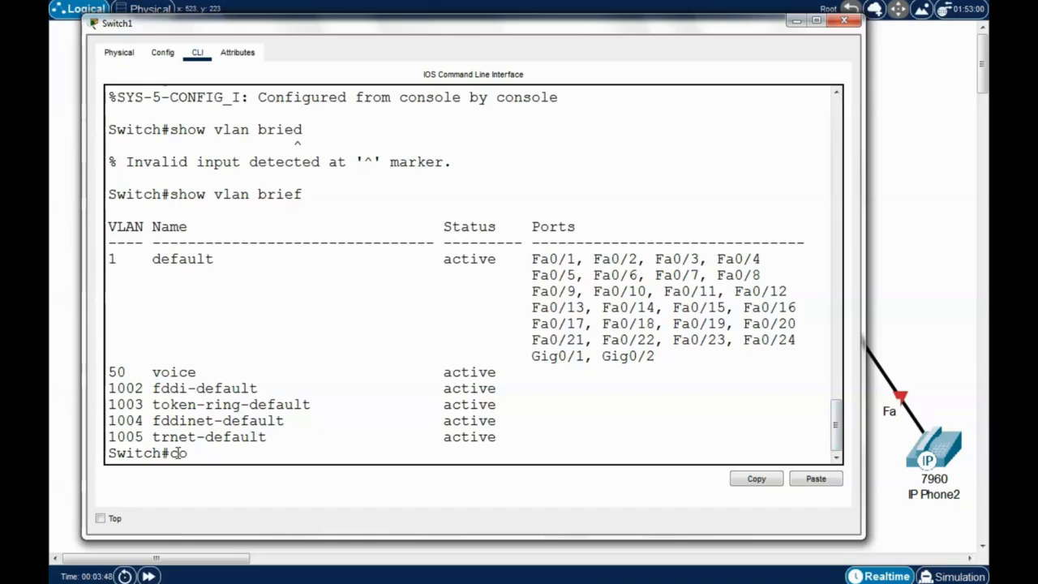
{"action": "type", "text": "mnf"}
{"action": "key", "text": "BackSpace"}
{"action": "key", "text": "BackSpace"}
{"action": "type", "text": "nf t"}
{"action": "key", "text": "Return"}
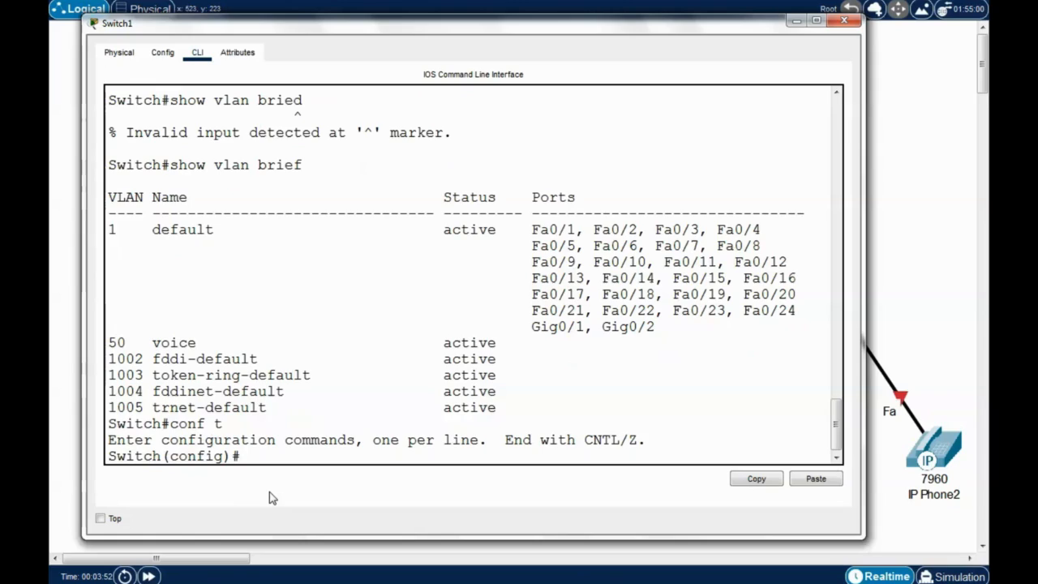
{"action": "type", "text": "int range"}
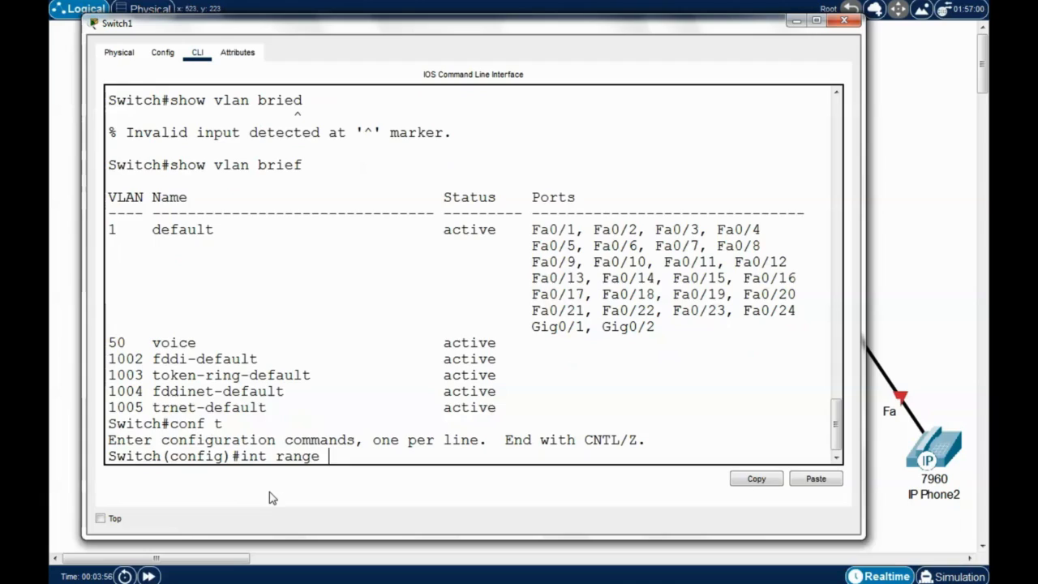
{"action": "type", "text": " f0/1"}
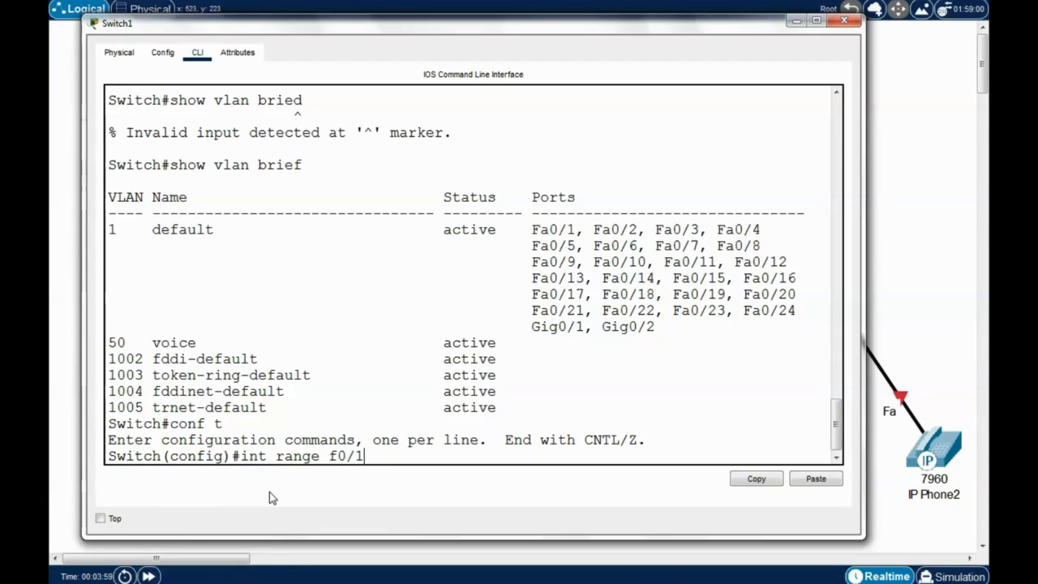
{"action": "key", "text": "BackSpace"}
{"action": "type", "text": "2-3"}
{"action": "key", "text": "Return"}
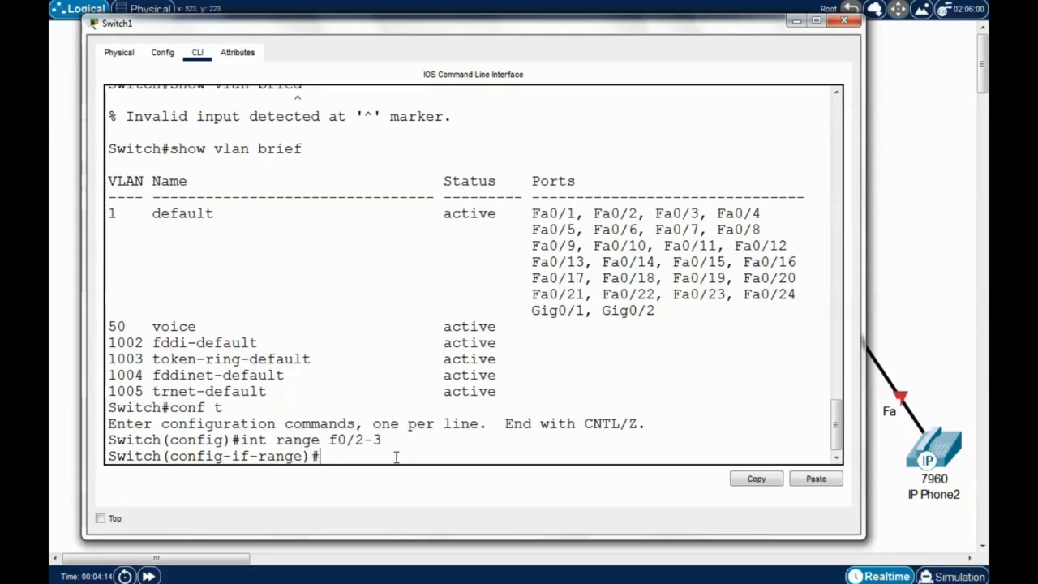
Set the selected interface range f0/2-3 to access mode with switchport mode access
{"action": "type", "text": "i"}
{"action": "key", "text": "Tab"}
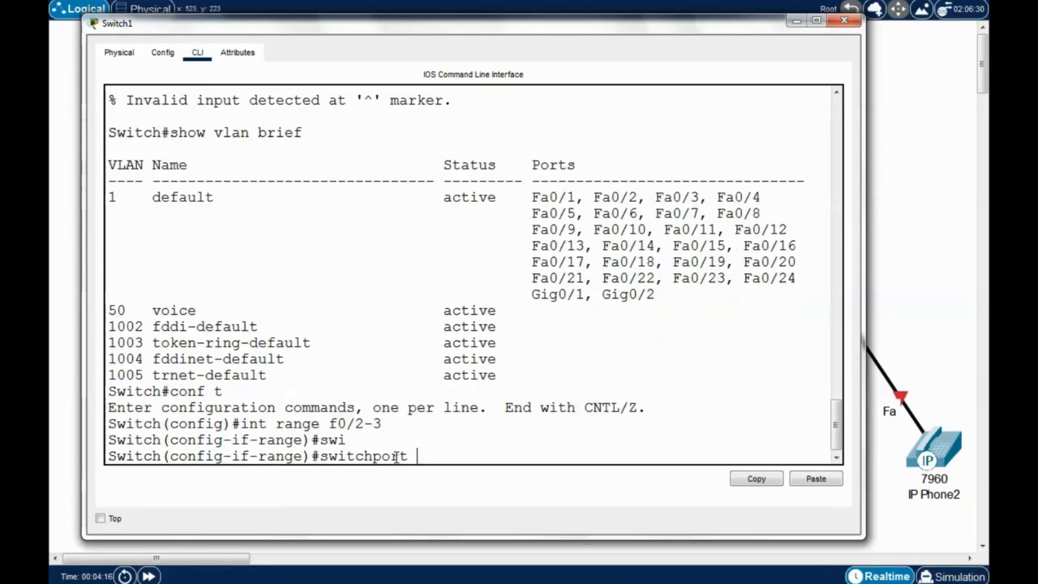
{"action": "type", "text": "mode ac"}
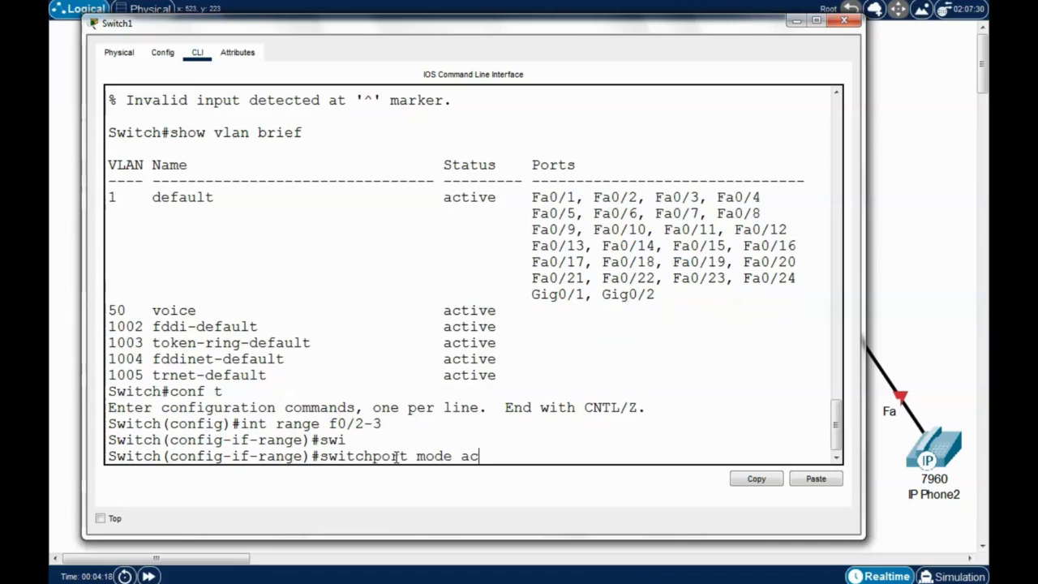
{"action": "type", "text": "cess"}
{"action": "key", "text": "Return"}
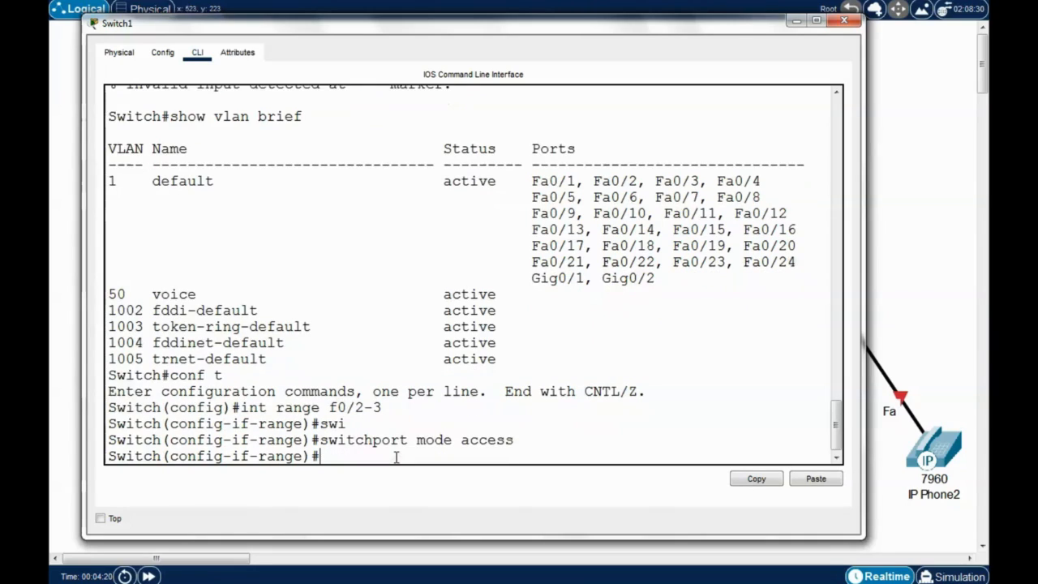
Assign voice VLAN 50 to the selected interface range with switchport voice vlan 50
{"action": "type", "text": "switchp"}
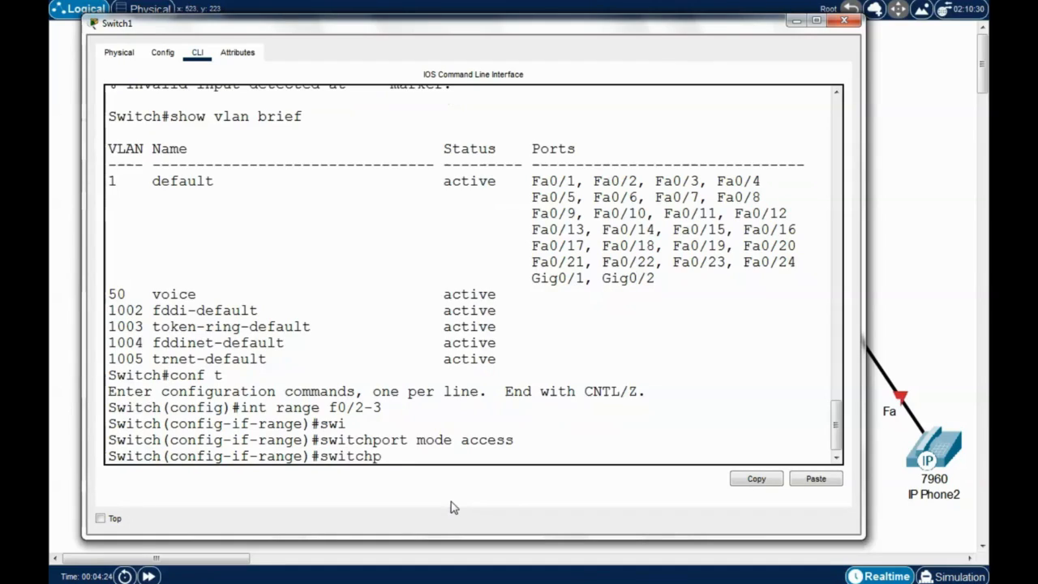
{"action": "type", "text": "ort voice"}
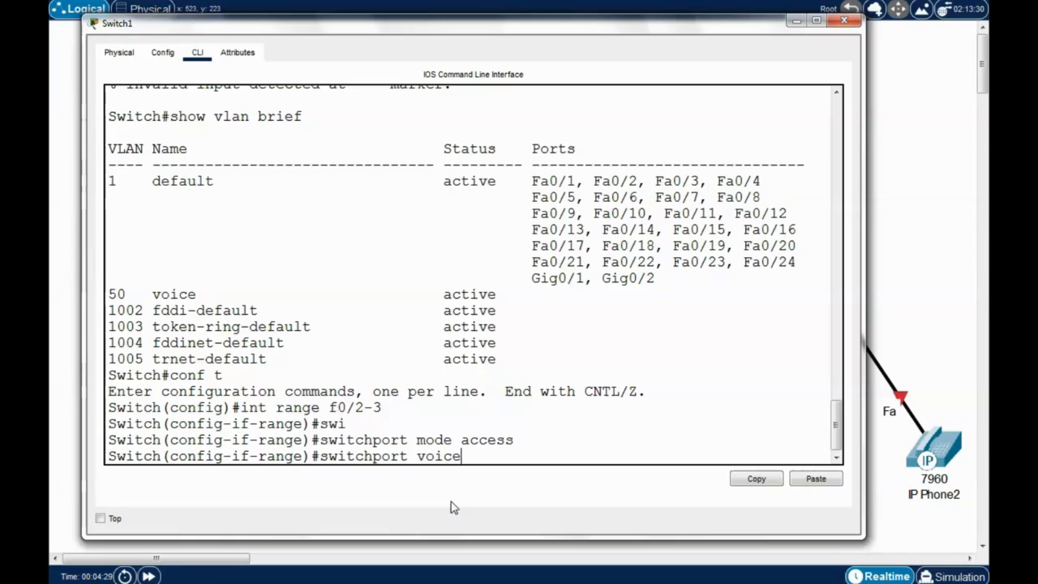
{"action": "type", "text": " vlan 50"}
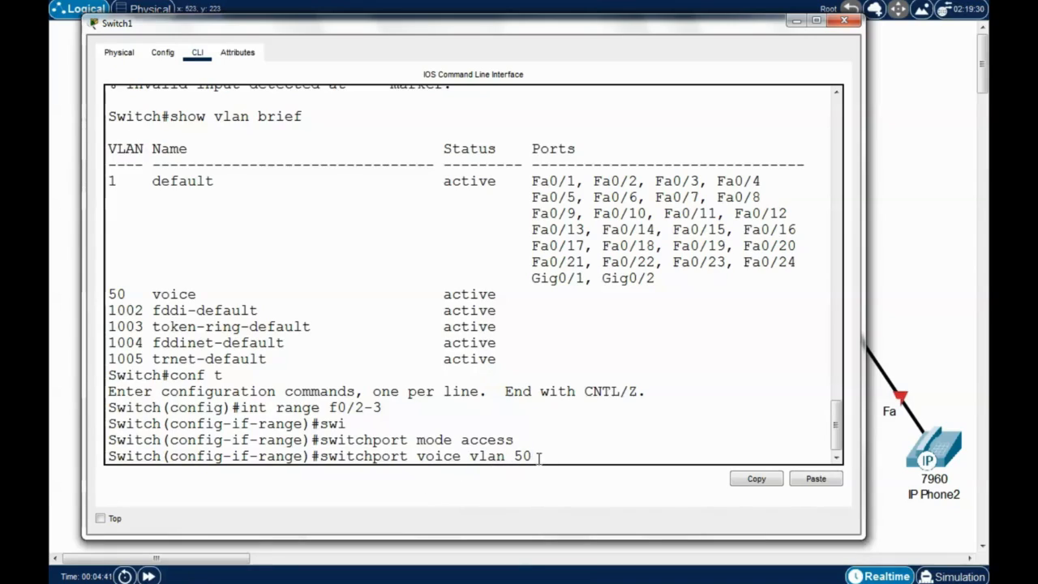
{"action": "key", "text": "Return"}
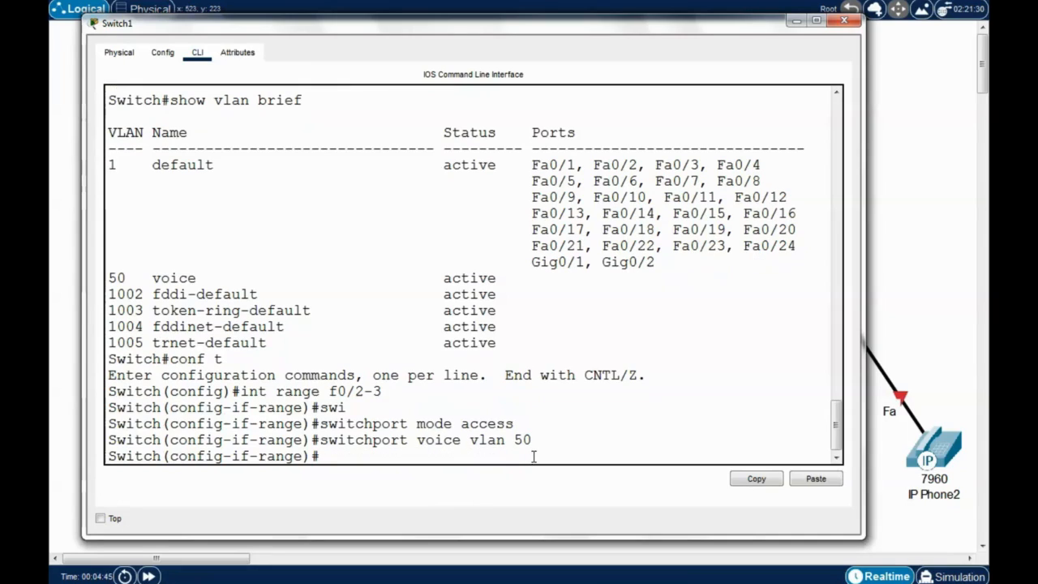
Return to privileged mode and save Switch1's configuration with the write command
{"action": "key", "text": "ctrl+z"}
{"action": "type", "text": "w"}
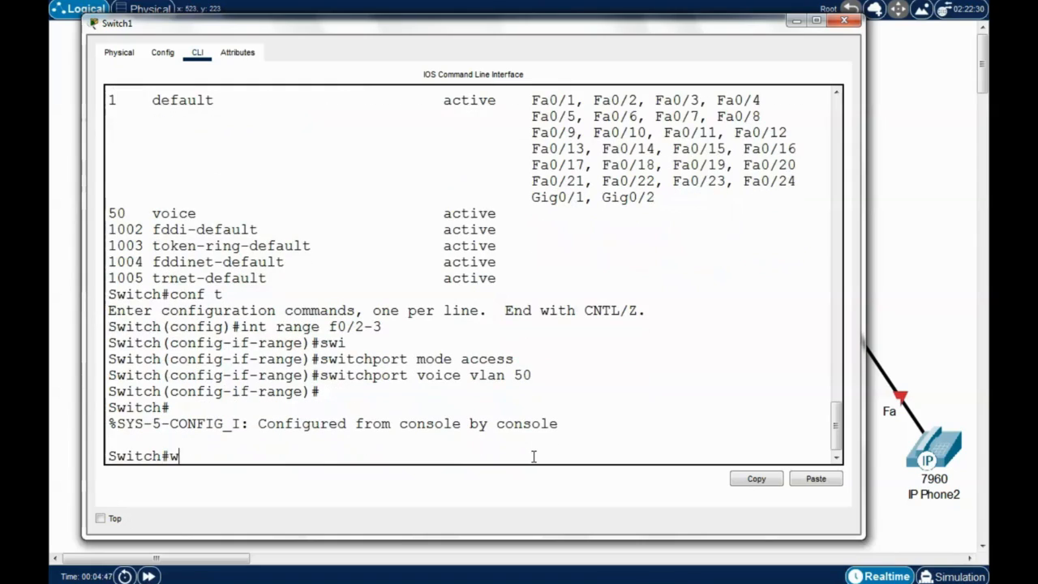
{"action": "type", "text": "rite"}
{"action": "key", "text": "Return"}
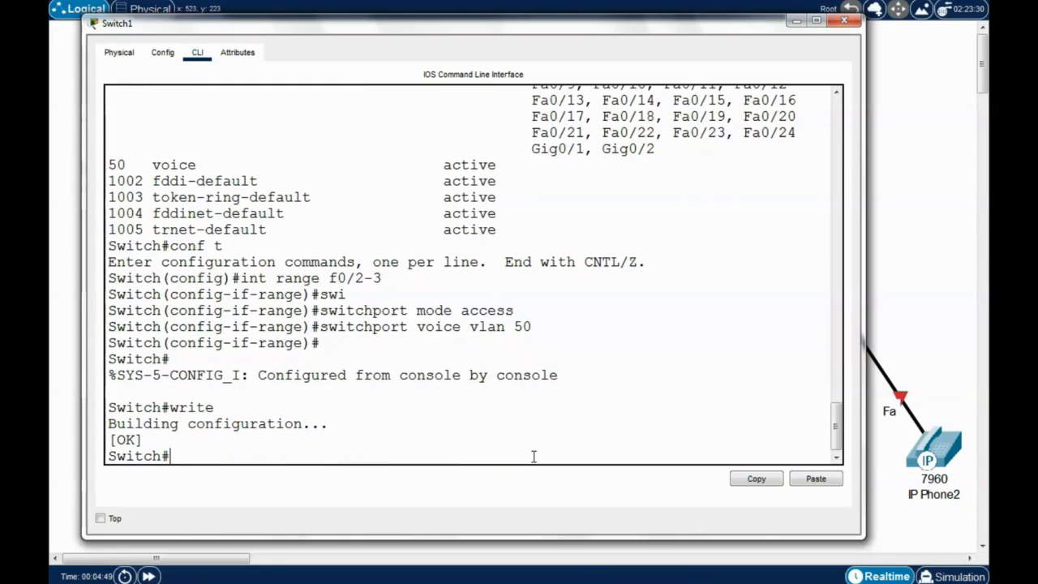
Display Switch1's running configuration with show run and find the FastEthernet0/2 and FastEthernet0/3 sections
{"action": "type", "text": "show run"}
{"action": "key", "text": "Return"}
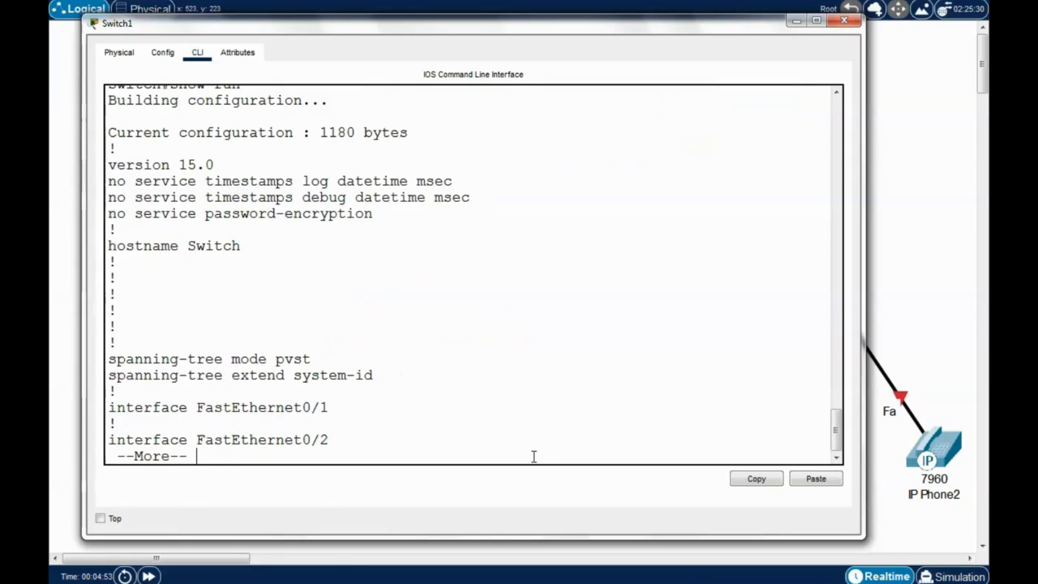
{"action": "key", "text": "space"}
{"action": "key", "text": "space"}
{"action": "key", "text": "space"}
{"action": "scroll", "coordinate": [446, 330], "scroll_direction": "up", "scroll_amount": 15}
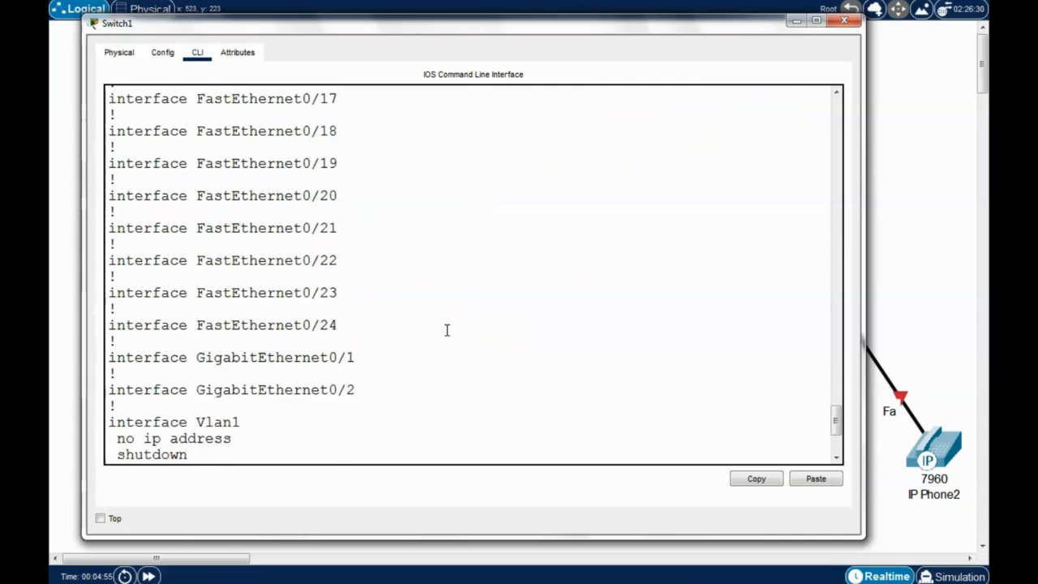
{"action": "scroll", "coordinate": [446, 330], "scroll_direction": "up", "scroll_amount": 1}
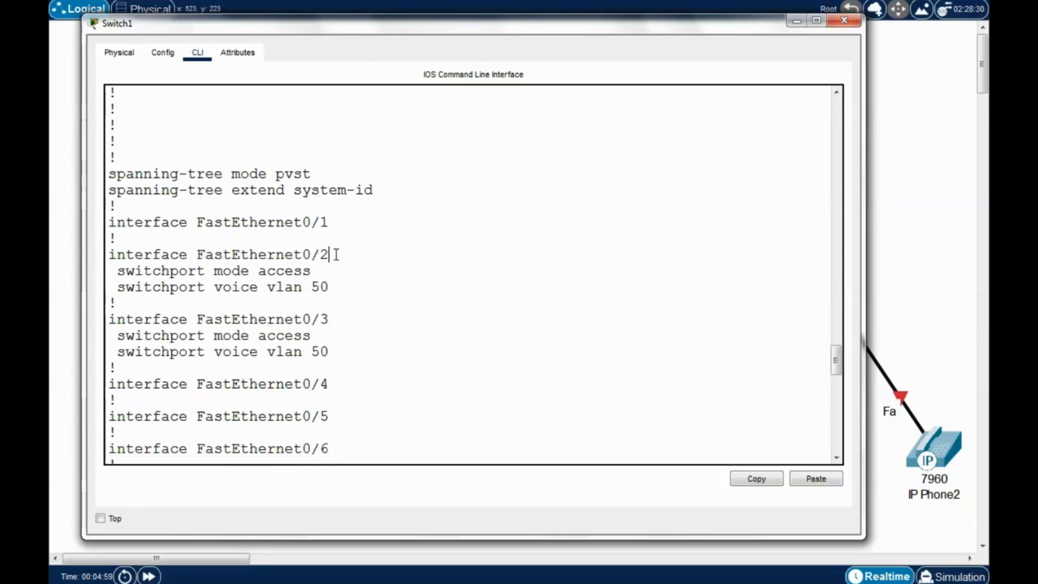
Examine the access mode and voice VLAN lines under FastEthernet0/2 and FastEthernet0/3, and close Switch1's window
{"action": "left_click_drag", "start_coordinate": [329, 256], "coordinate": [114, 257]}
{"action": "left_click_drag", "start_coordinate": [314, 271], "coordinate": [116, 271]}
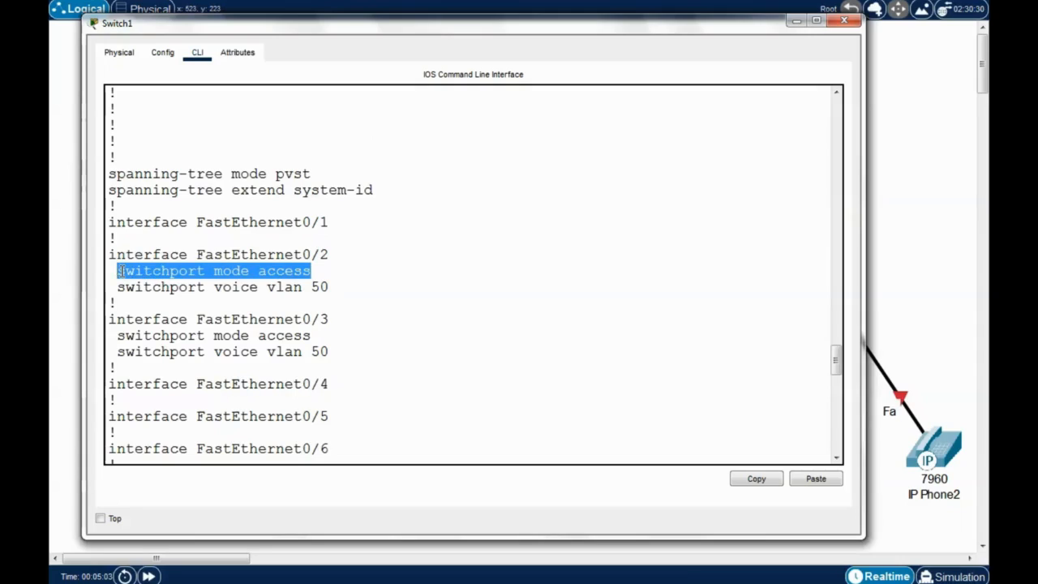
{"action": "left_click_drag", "start_coordinate": [340, 321], "coordinate": [116, 320]}
{"action": "left_click_drag", "start_coordinate": [312, 336], "coordinate": [250, 349]}
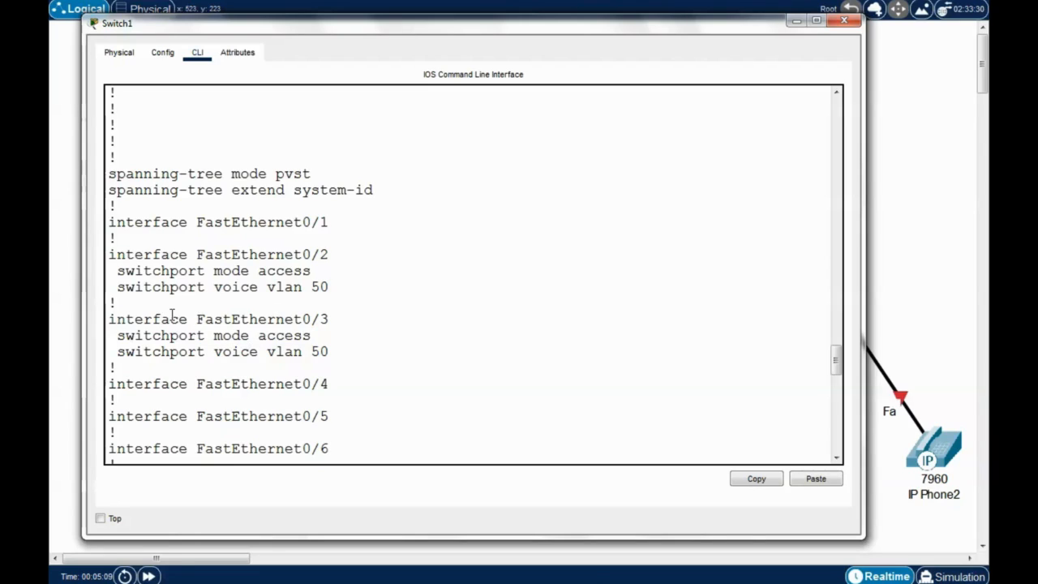
{"action": "left_click_drag", "start_coordinate": [119, 287], "coordinate": [205, 287]}
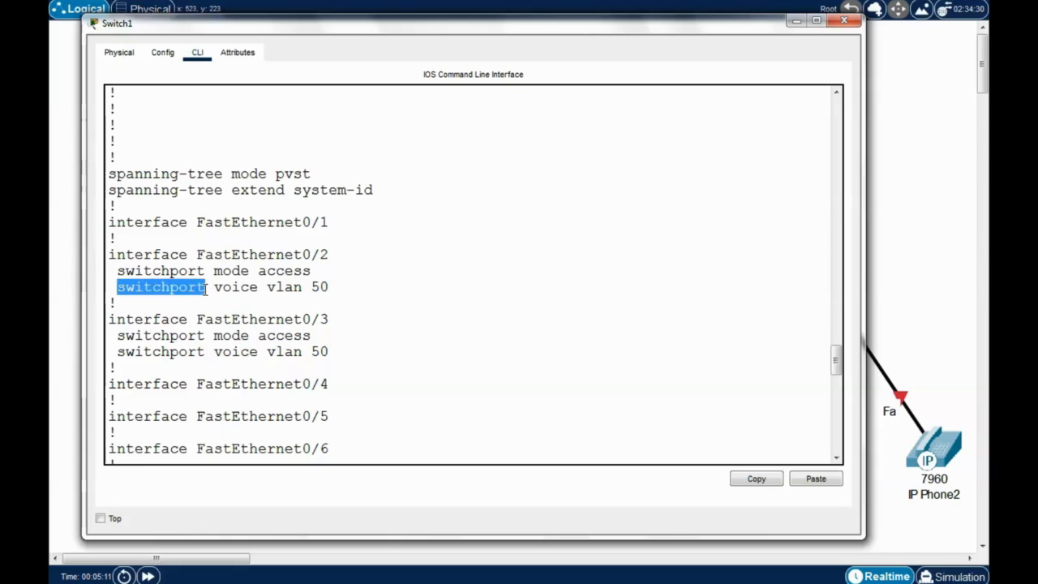
{"action": "left_click", "coordinate": [253, 287]}
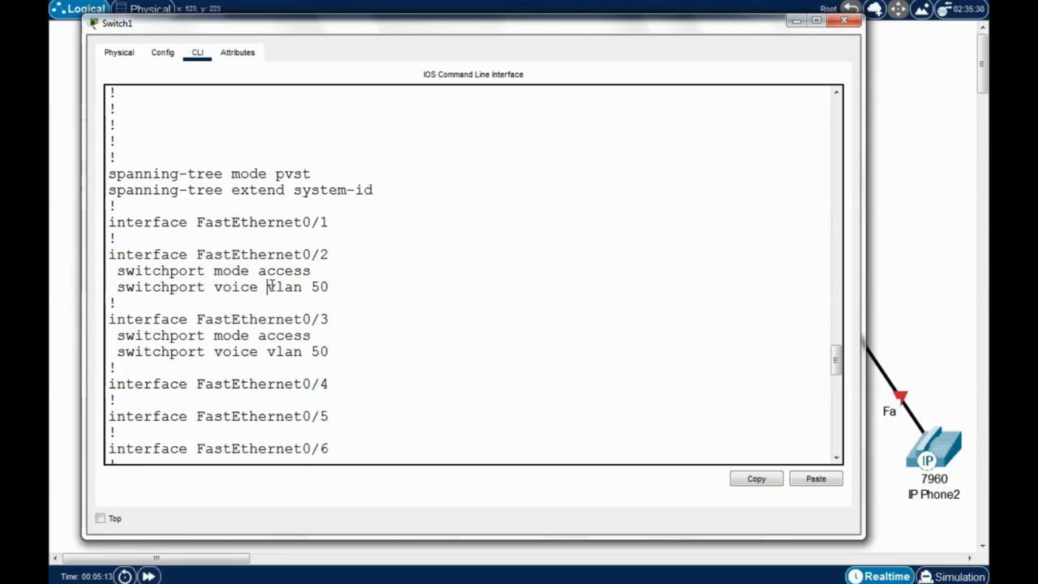
{"action": "left_click_drag", "start_coordinate": [267, 287], "coordinate": [321, 292]}
{"action": "left_click", "coordinate": [326, 338]}
{"action": "left_click", "coordinate": [845, 20]}
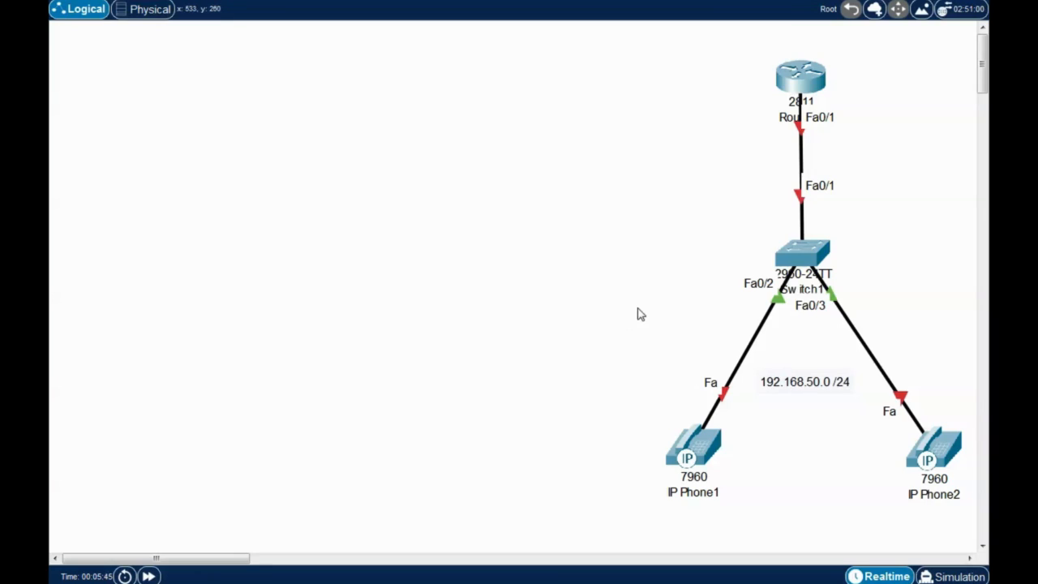
Reopen Switch1's console beside the topology, finish the configuration listing, and enter configuration mode for interface f0/1
{"action": "left_click", "coordinate": [811, 258]}
{"action": "left_click_drag", "start_coordinate": [630, 91], "coordinate": [467, 32]}
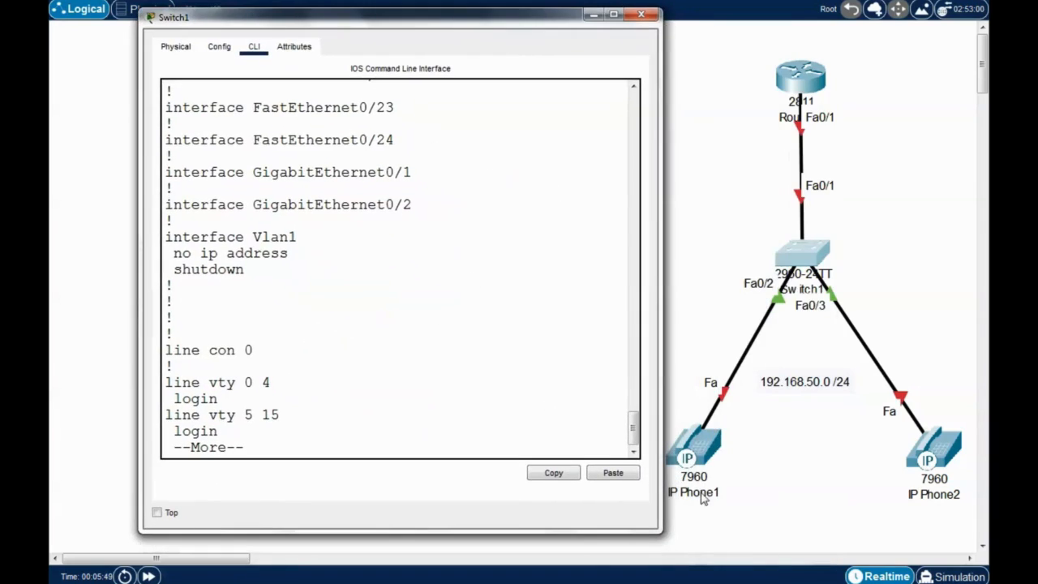
{"action": "key", "text": "space"}
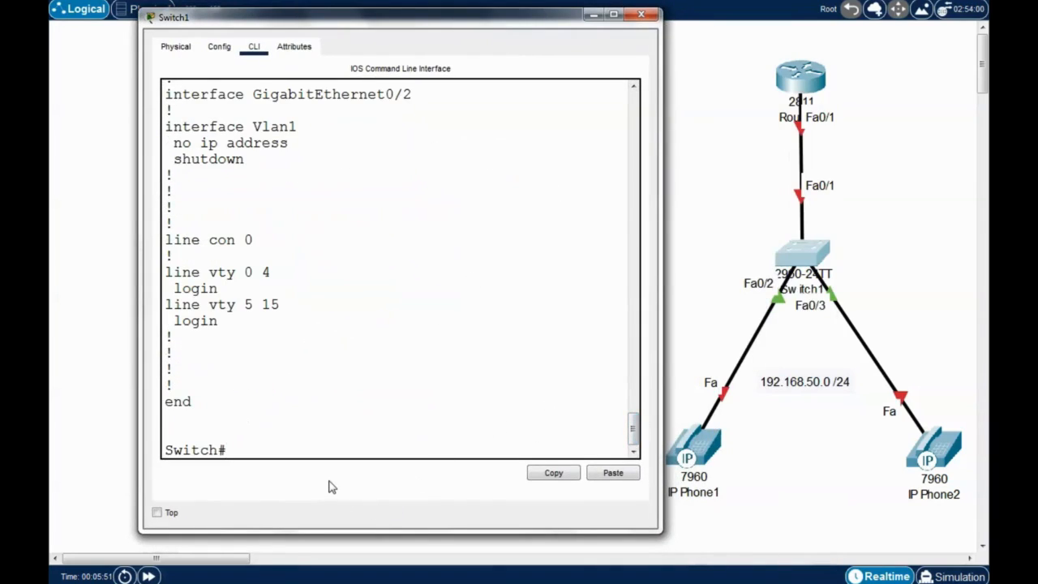
{"action": "type", "text": "conf t"}
{"action": "key", "text": "Return"}
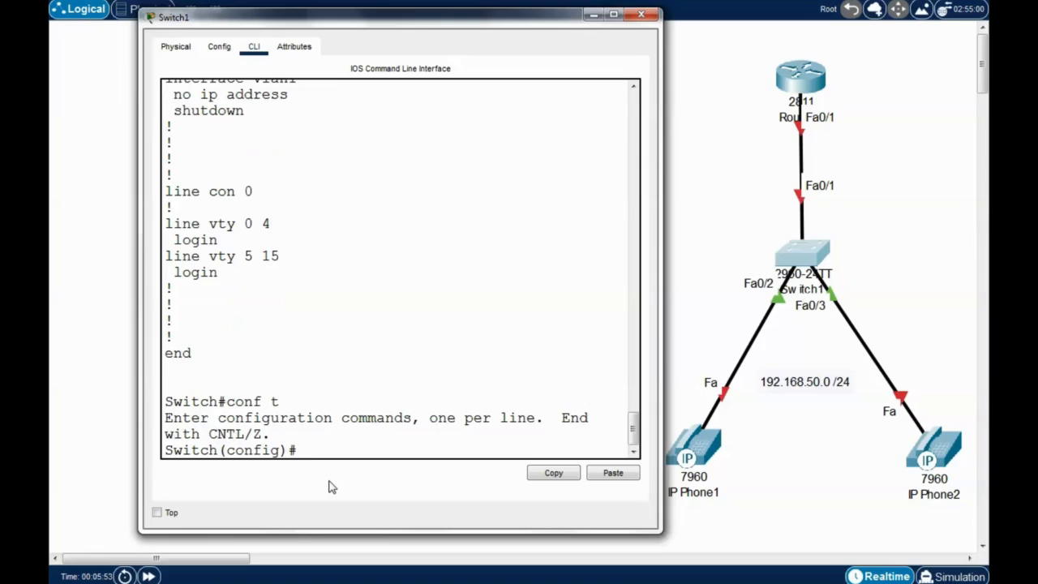
{"action": "type", "text": "int f0/1"}
{"action": "key", "text": "Return"}
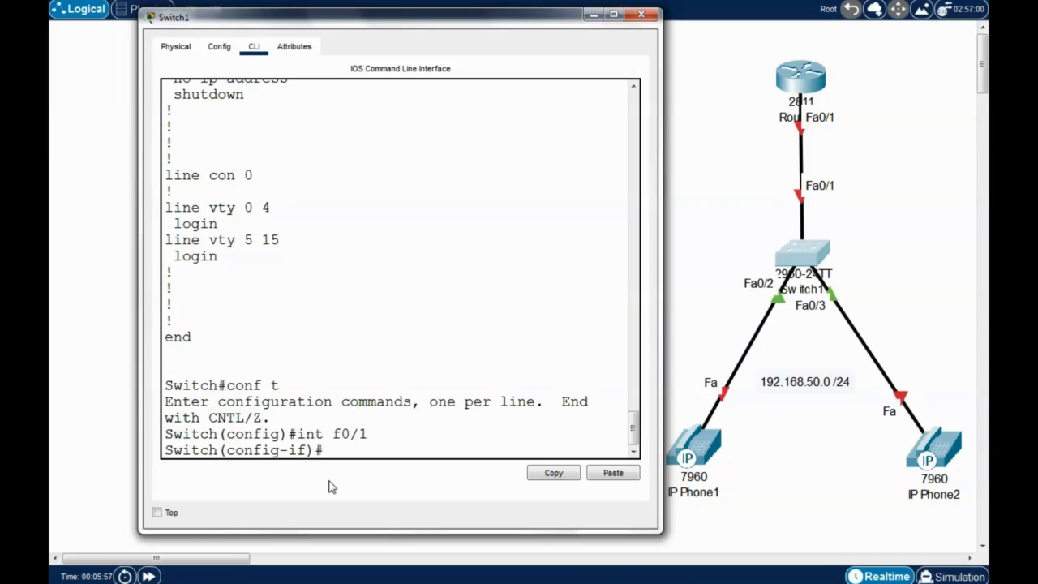
Set interface f0/1 to trunk mode with switchport mode trunk
{"action": "type", "text": "switc"}
{"action": "key", "text": "Tab"}
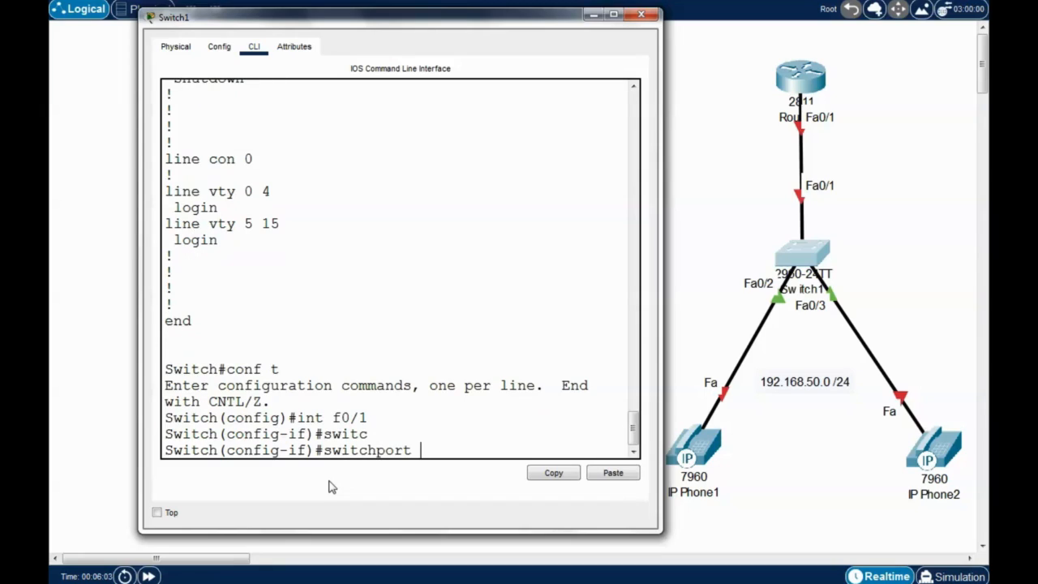
{"action": "type", "text": "mode trunk"}
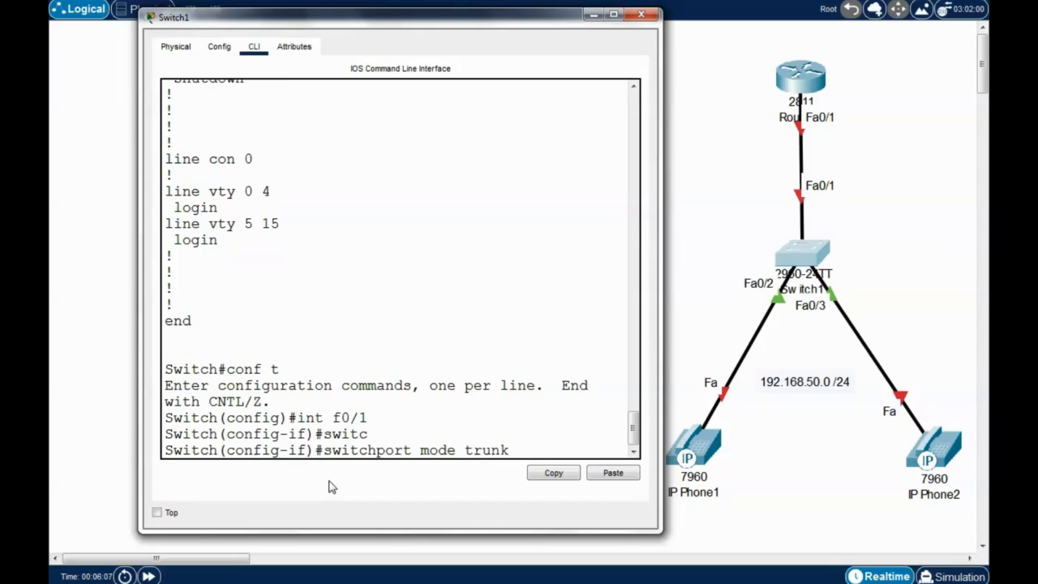
{"action": "key", "text": "Return"}
{"action": "key", "text": "Up"}
{"action": "key", "text": "Return"}
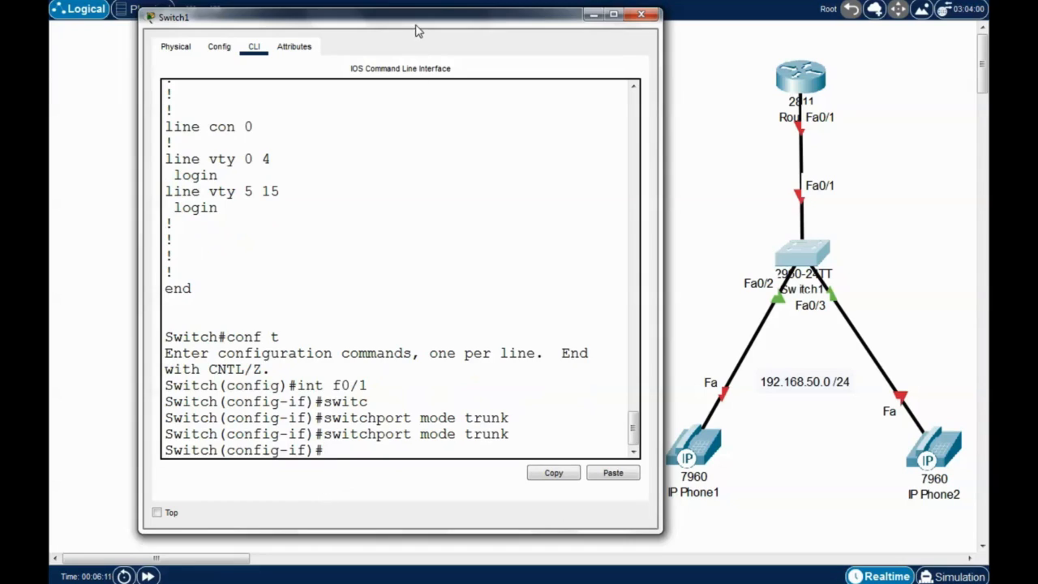
Allow VLAN 50 on Switch1's f0/1 trunk with switchport trunk allowed vlan 50
{"action": "left_click_drag", "start_coordinate": [413, 19], "coordinate": [409, 15]}
{"action": "type", "text": "swi"}
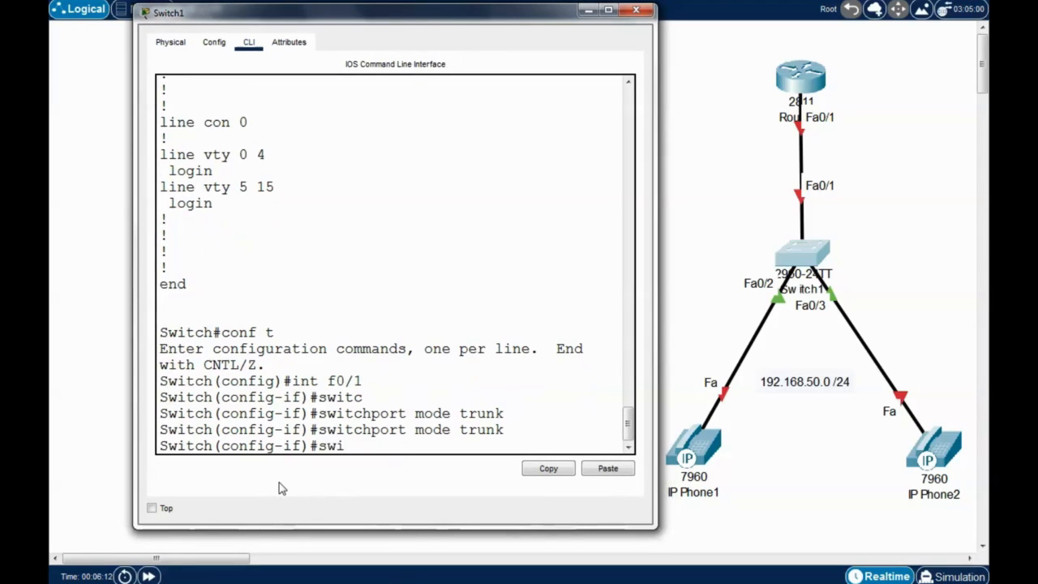
{"action": "key", "text": "Tab"}
{"action": "type", "text": "trunk"}
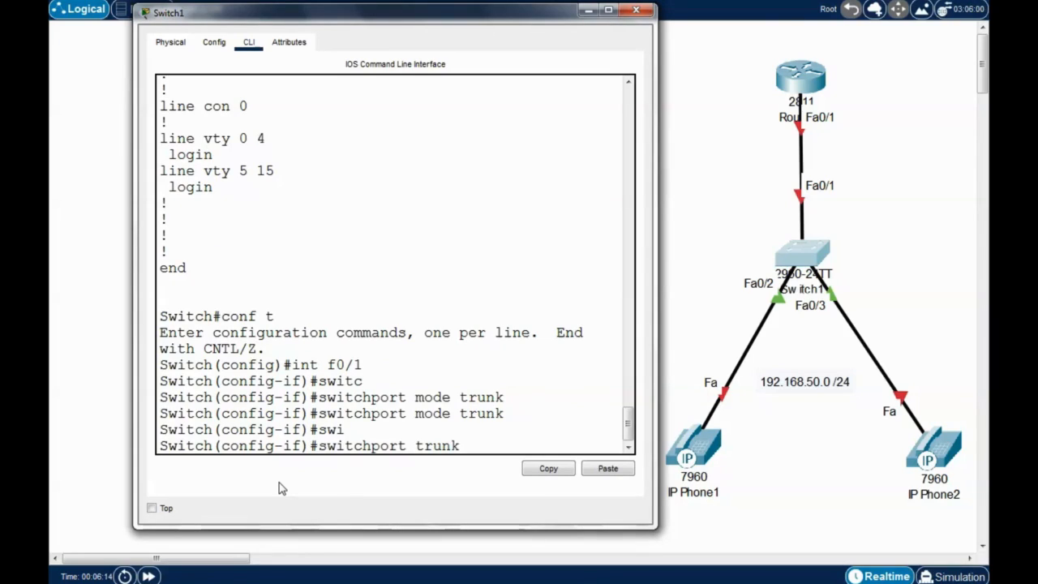
{"action": "key", "text": "Tab"}
{"action": "type", "text": "all"}
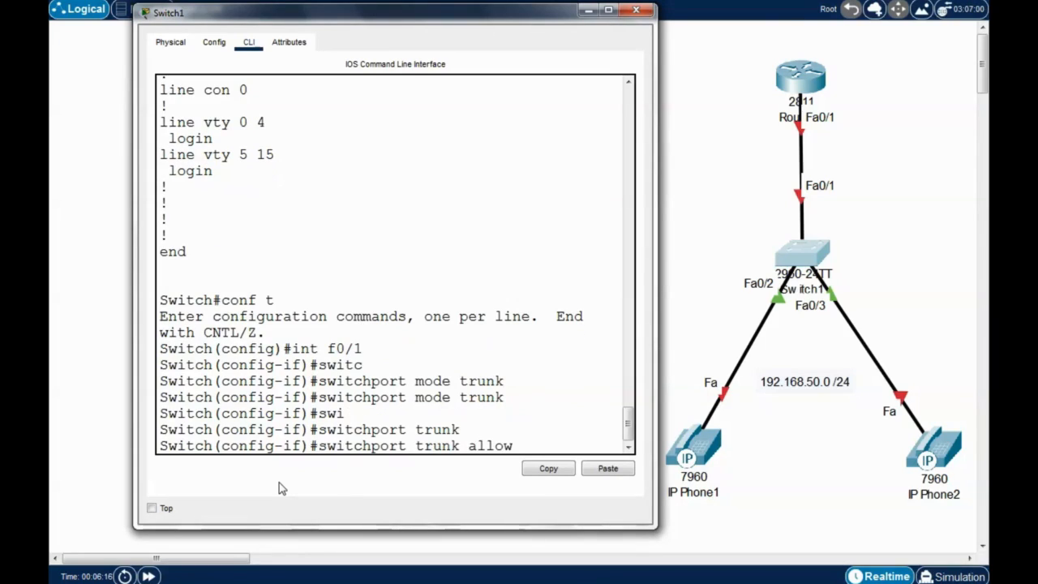
{"action": "type", "text": "ow"}
{"action": "key", "text": "Tab"}
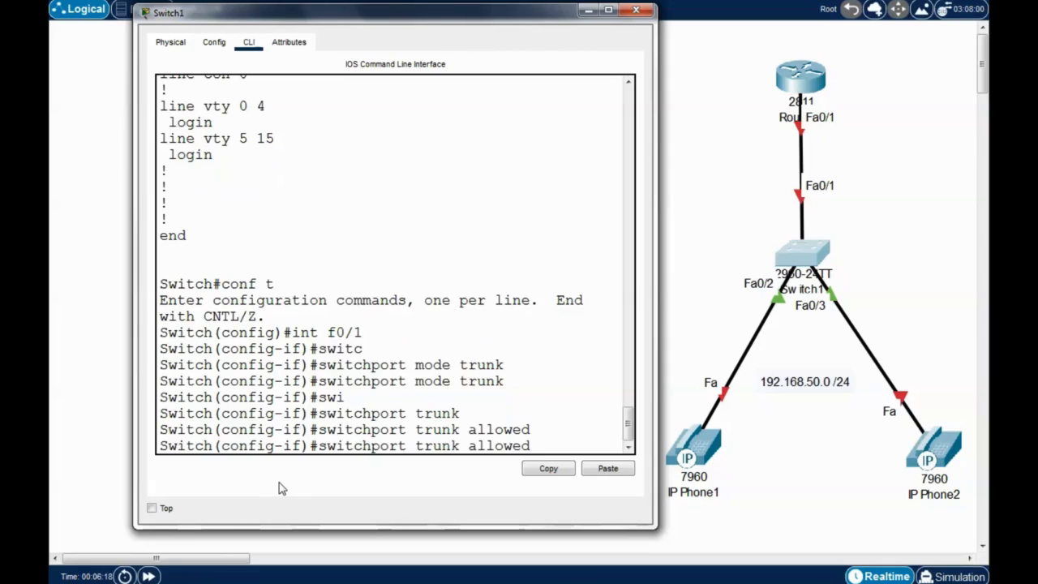
{"action": "type", "text": "vlan 50"}
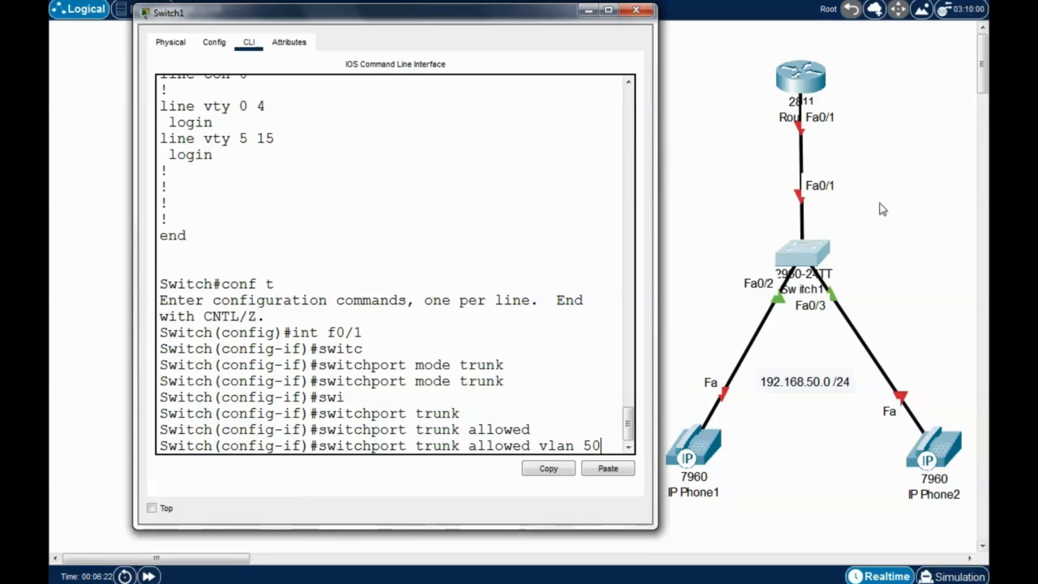
{"action": "left_click_drag", "start_coordinate": [498, 28], "coordinate": [493, 23]}
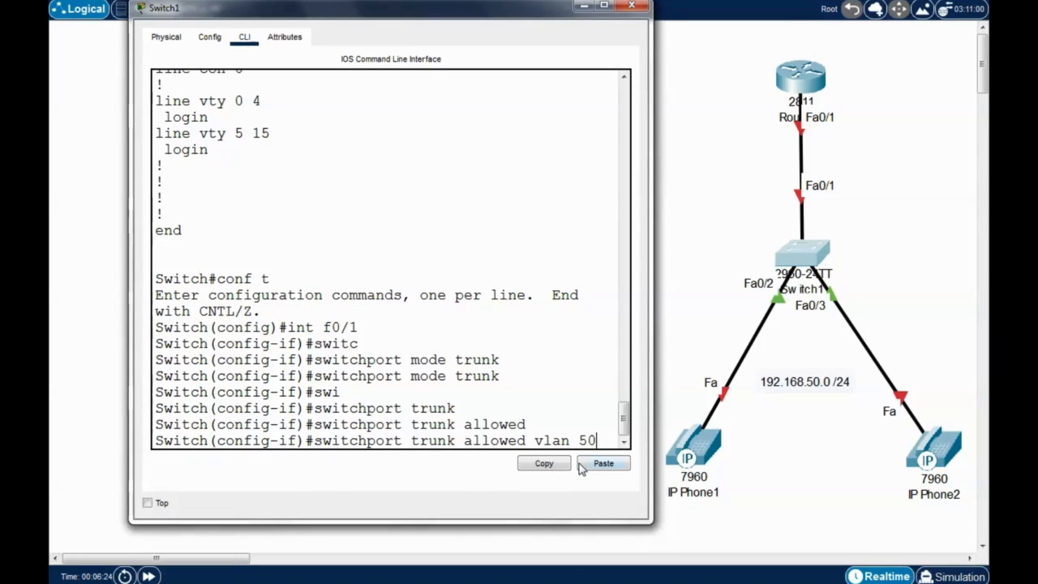
{"action": "key", "text": "Return"}
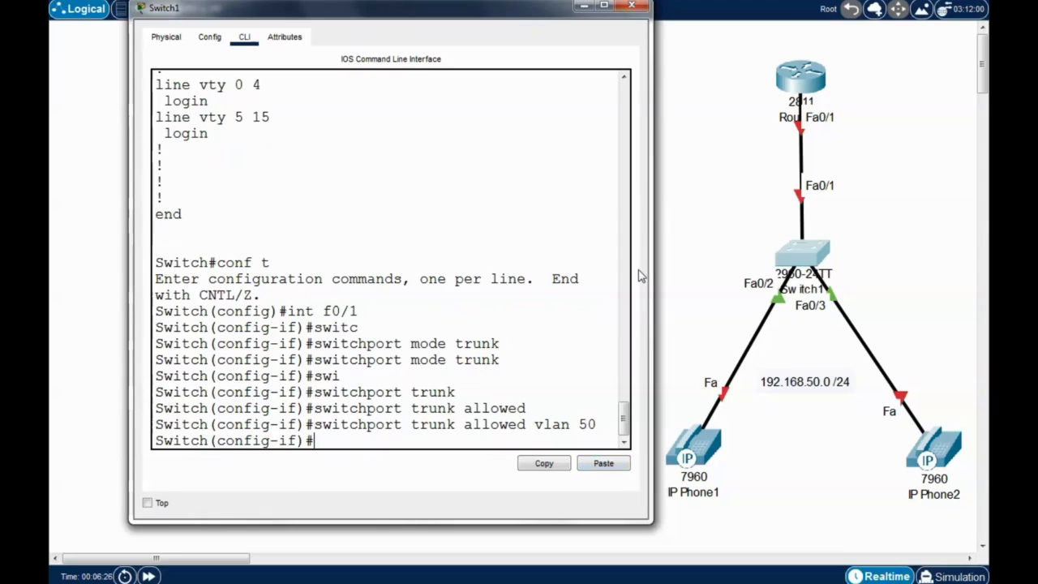
Leave configuration mode, save Switch1's configuration with write, and close its window
{"action": "key", "text": "ctrl+z"}
{"action": "key", "text": "Return"}
{"action": "type", "text": "w"}
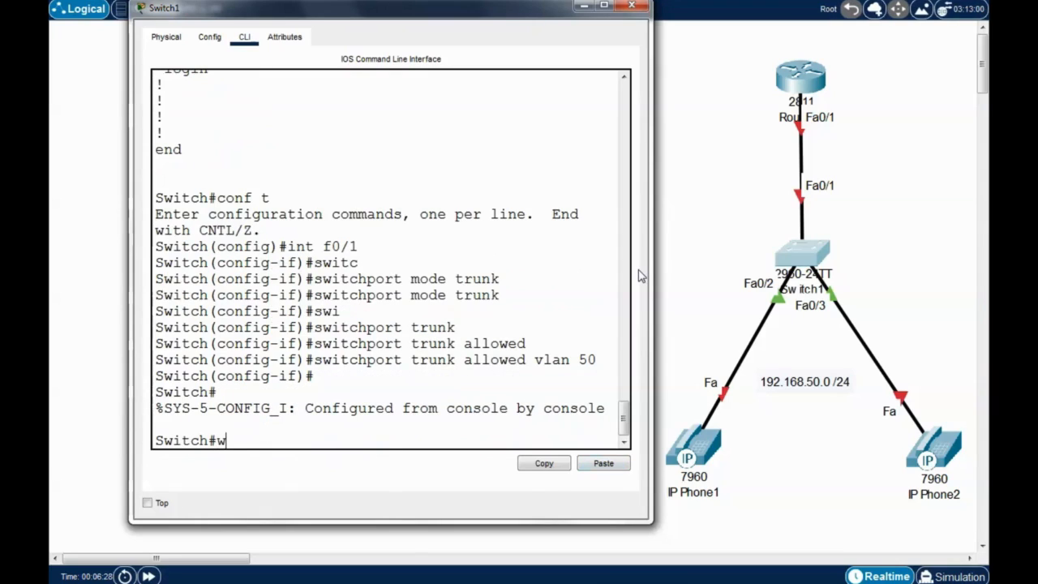
{"action": "type", "text": "rite"}
{"action": "key", "text": "Return"}
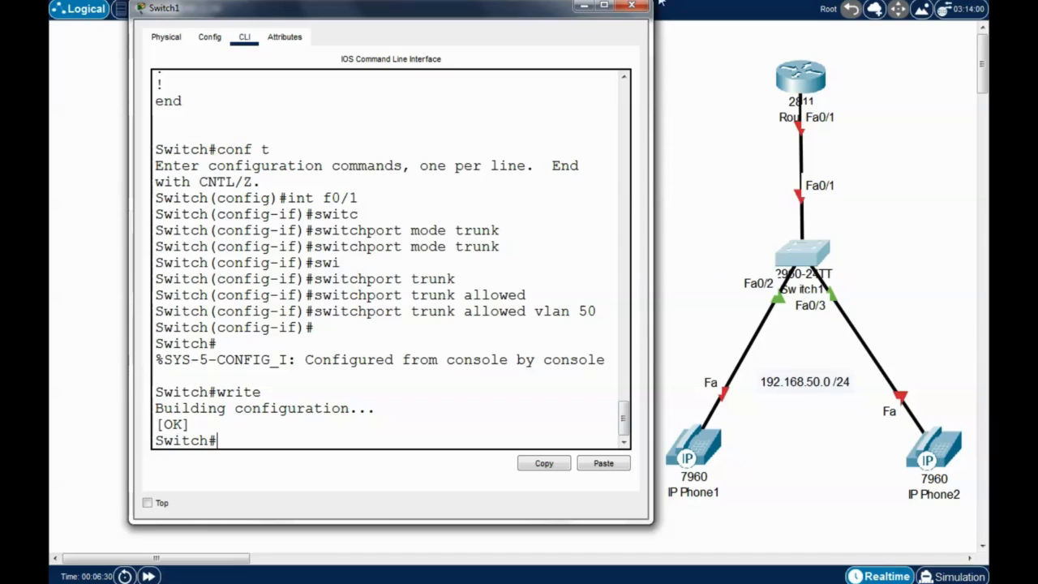
{"action": "left_click", "coordinate": [633, 7]}
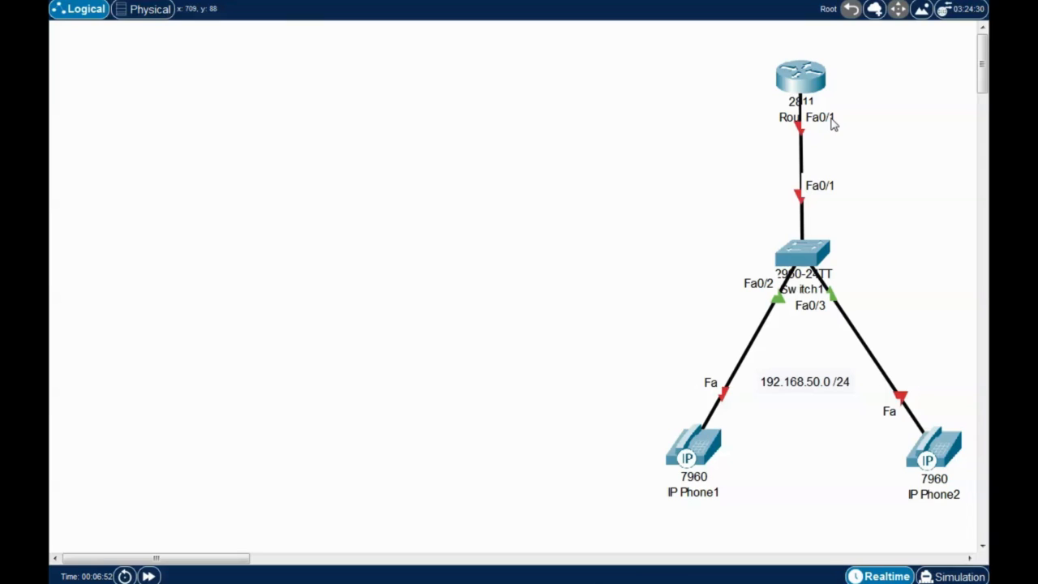
{"action": "left_click_drag", "start_coordinate": [618, 356], "coordinate": [962, 546]}
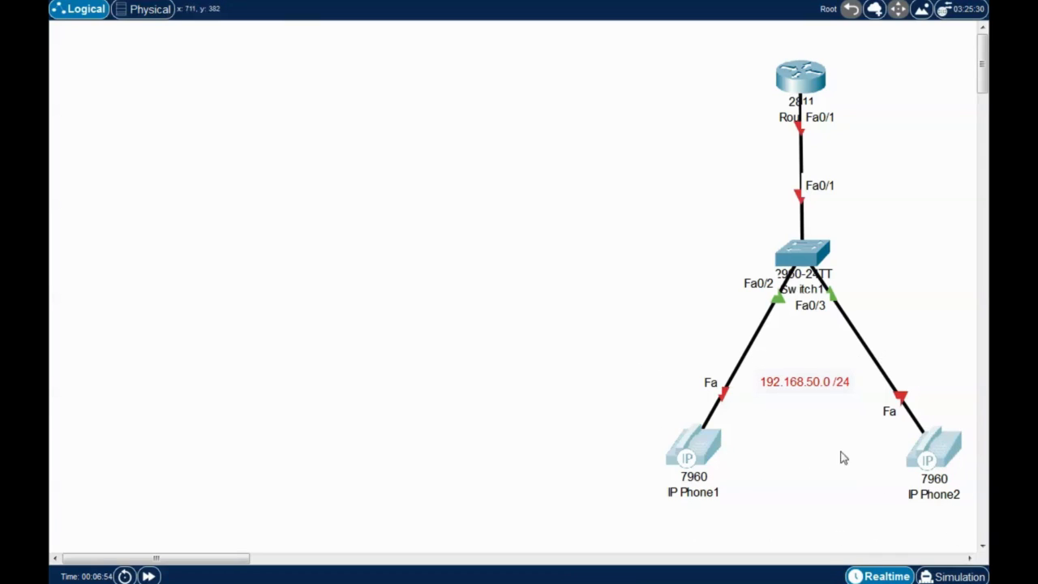
{"action": "left_click", "coordinate": [844, 459]}
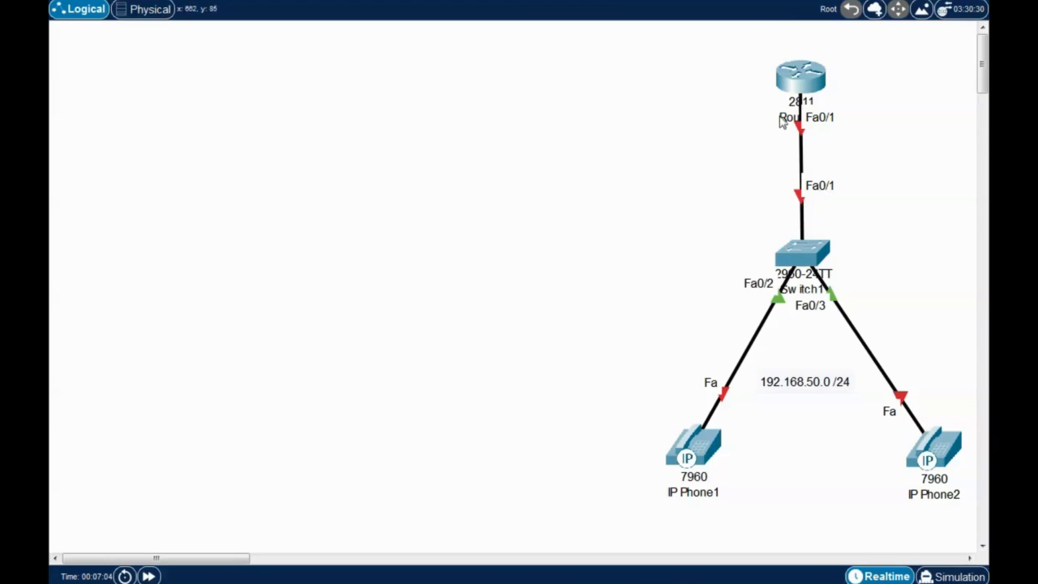
Open the 2811 router's command line beside the topology and answer no to the initial configuration dialog
{"action": "left_click", "coordinate": [808, 84]}
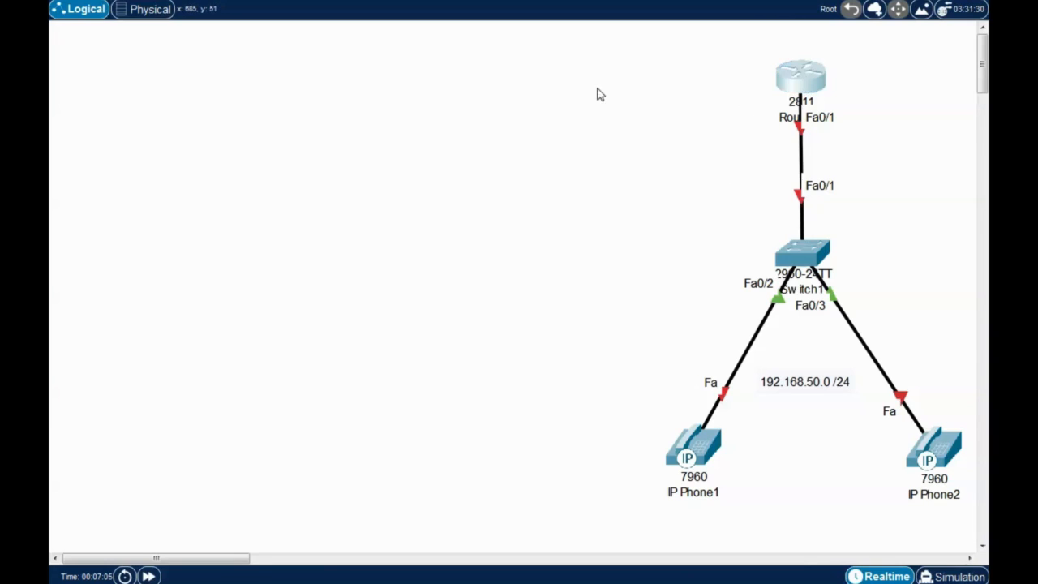
{"action": "left_click_drag", "start_coordinate": [629, 71], "coordinate": [442, 17]}
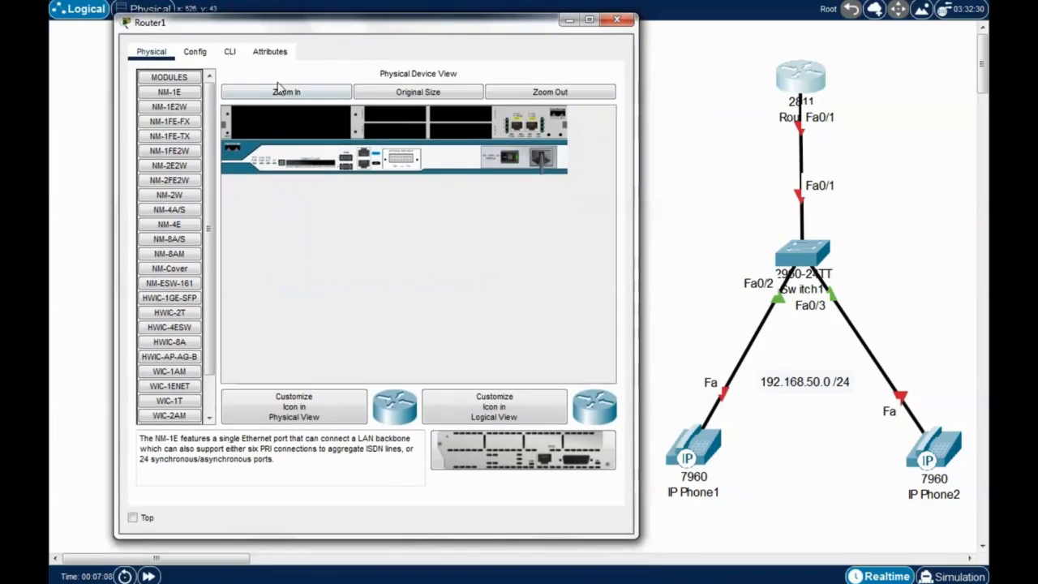
{"action": "left_click", "coordinate": [231, 52]}
{"action": "left_click_drag", "start_coordinate": [339, 28], "coordinate": [334, 24]}
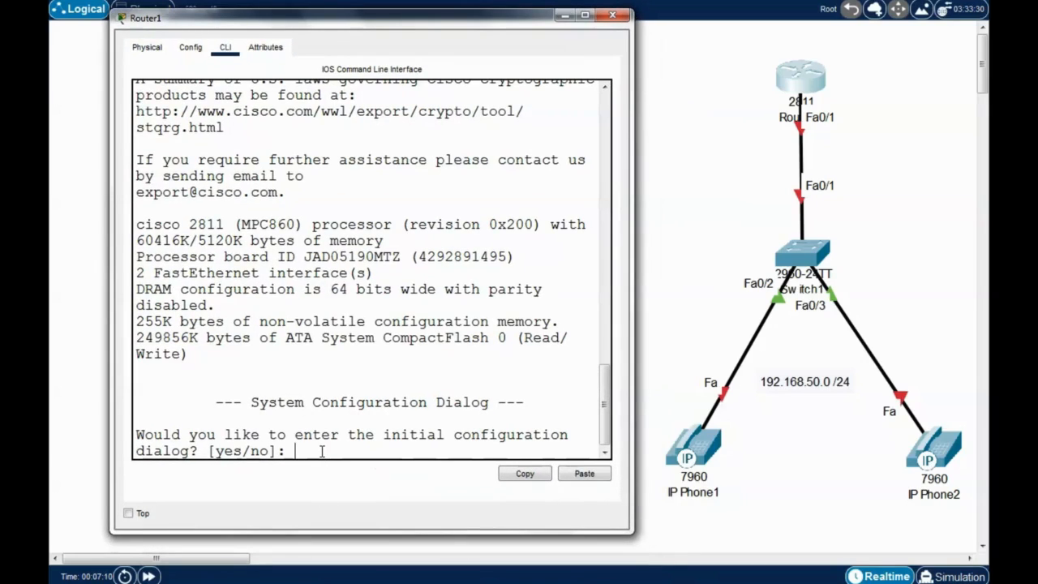
{"action": "type", "text": "no"}
{"action": "key", "text": "Return"}
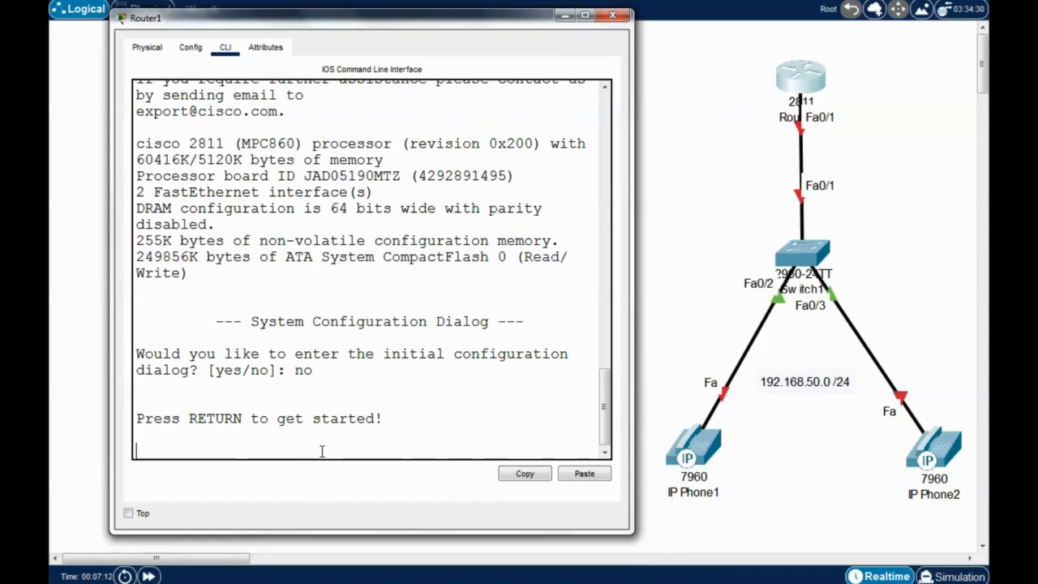
{"action": "key", "text": "Return"}
Enter privileged mode and global configuration on Router1, and select interface f0/1
{"action": "type", "text": "enable"}
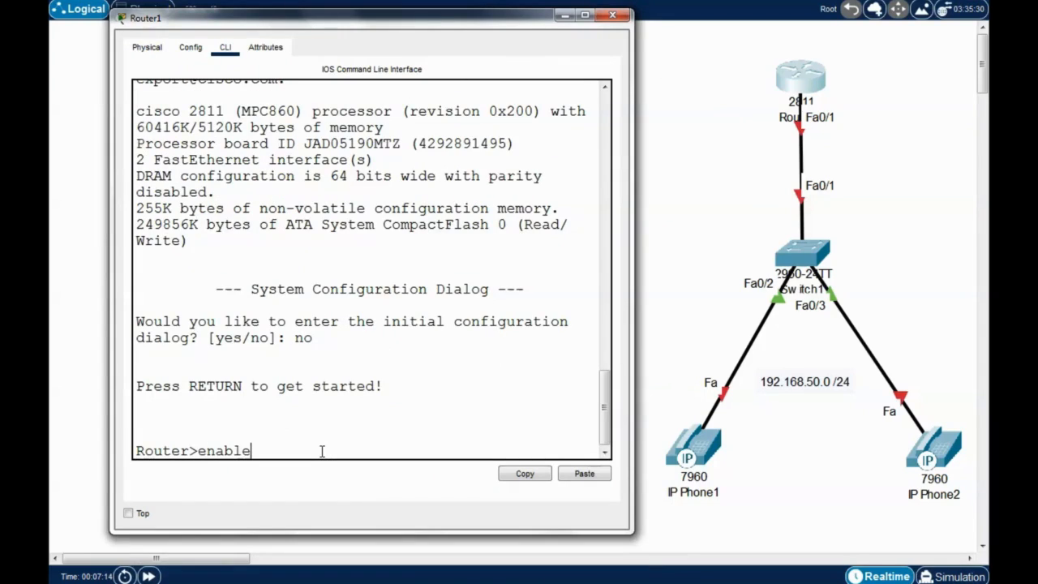
{"action": "key", "text": "Return"}
{"action": "type", "text": "conf"}
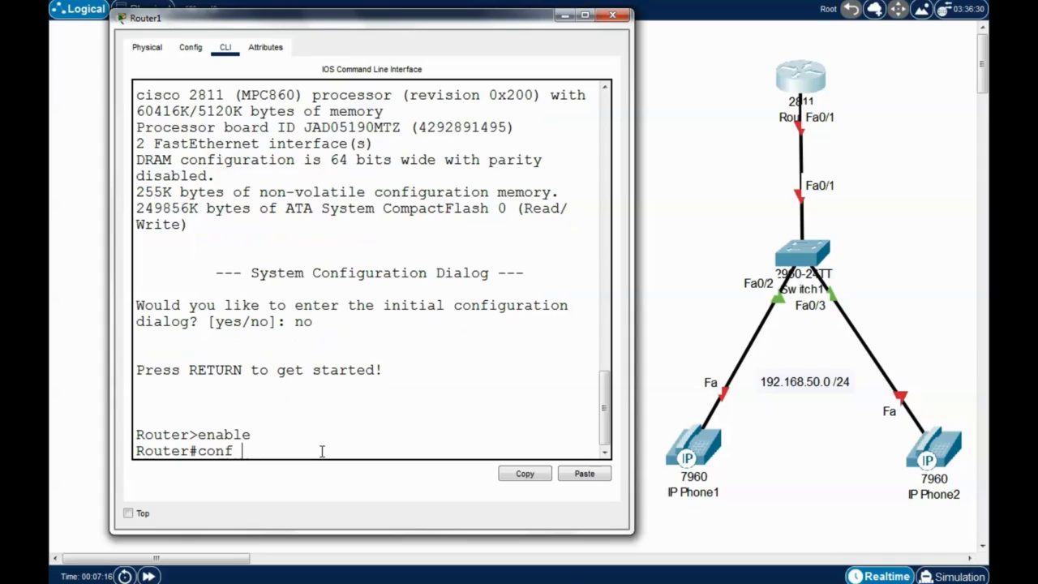
{"action": "type", "text": " t"}
{"action": "key", "text": "Return"}
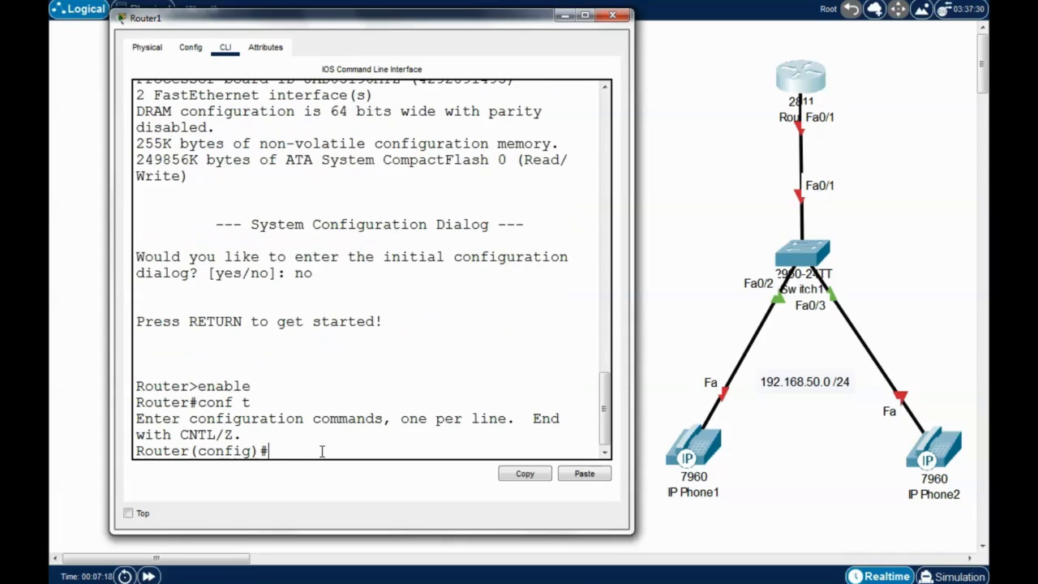
{"action": "type", "text": "int f0/1"}
{"action": "key", "text": "Return"}
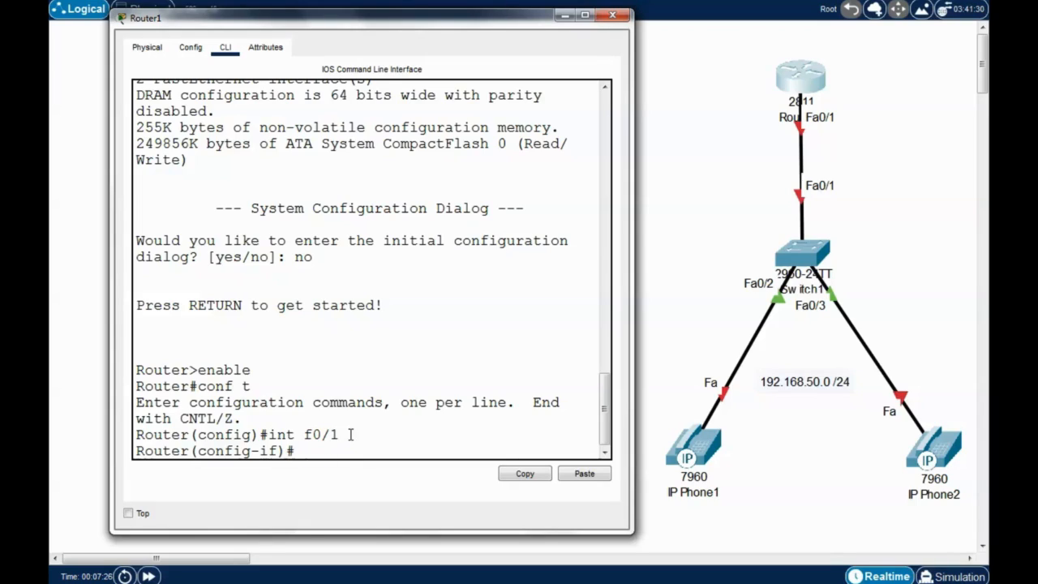
Create subinterface f0/1.50 on Router1 with int f0/1.50
{"action": "left_click_drag", "start_coordinate": [342, 435], "coordinate": [288, 437]}
{"action": "left_click", "coordinate": [306, 451]}
{"action": "type", "text": "int f0/"}
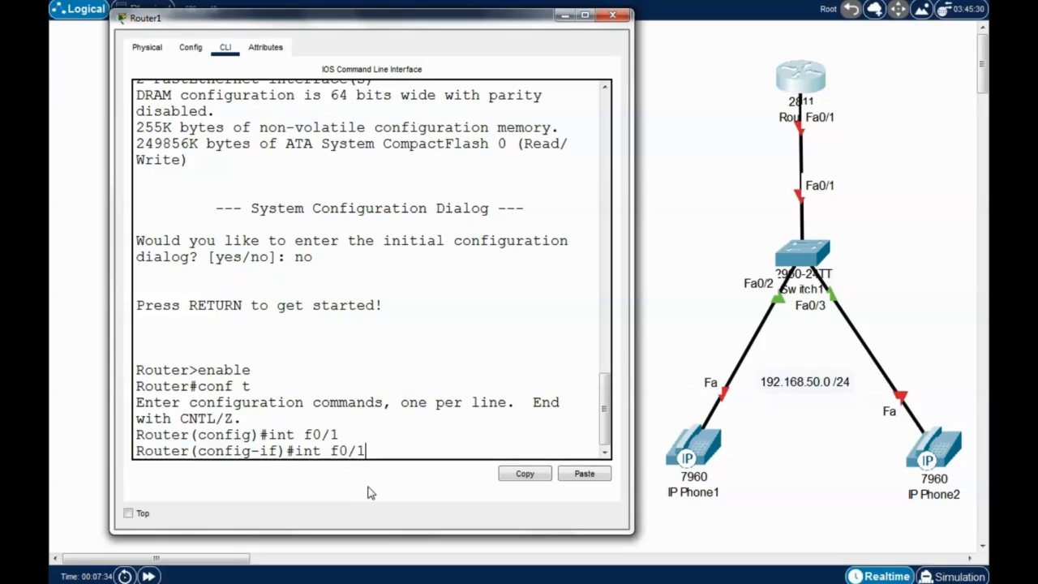
{"action": "type", "text": "1."}
{"action": "type", "text": "50"}
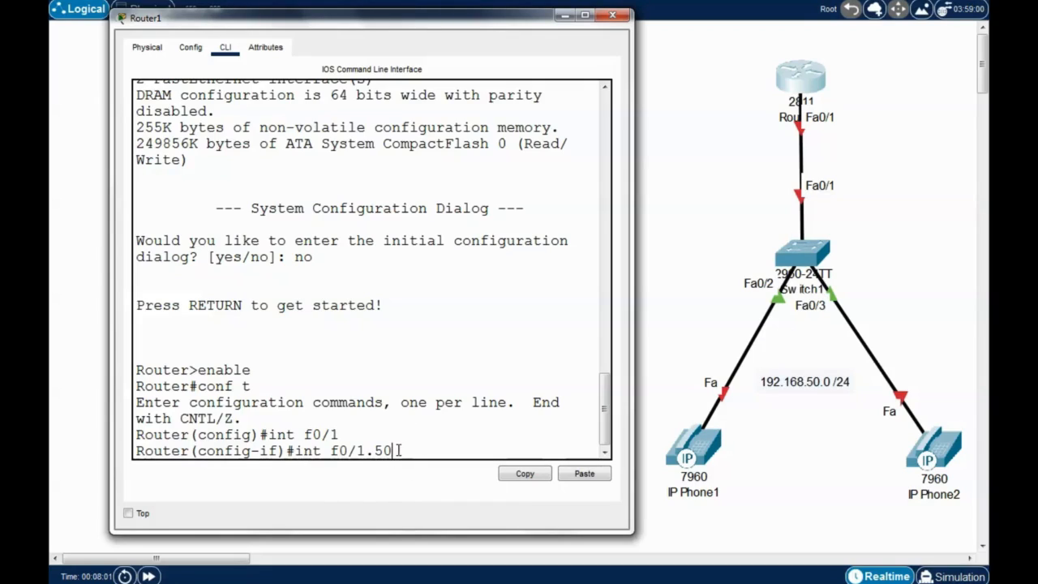
{"action": "key", "text": "Return"}
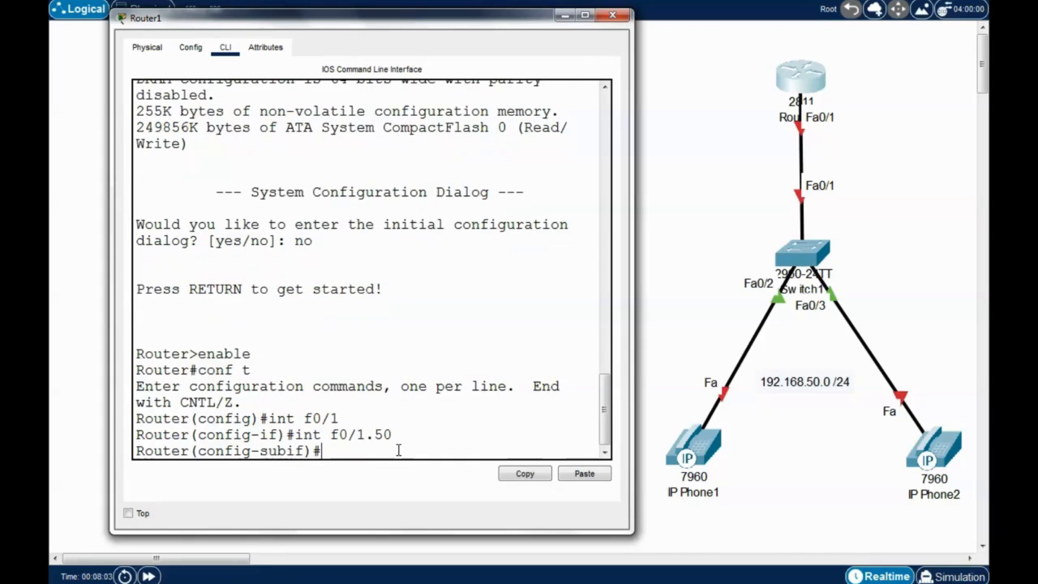
Set the encapsulation of Router1's subinterface f0/1.50 to dot1Q 50
{"action": "type", "text": "enc"}
{"action": "type", "text": "p"}
{"action": "key", "text": "Tab"}
{"action": "type", "text": "d"}
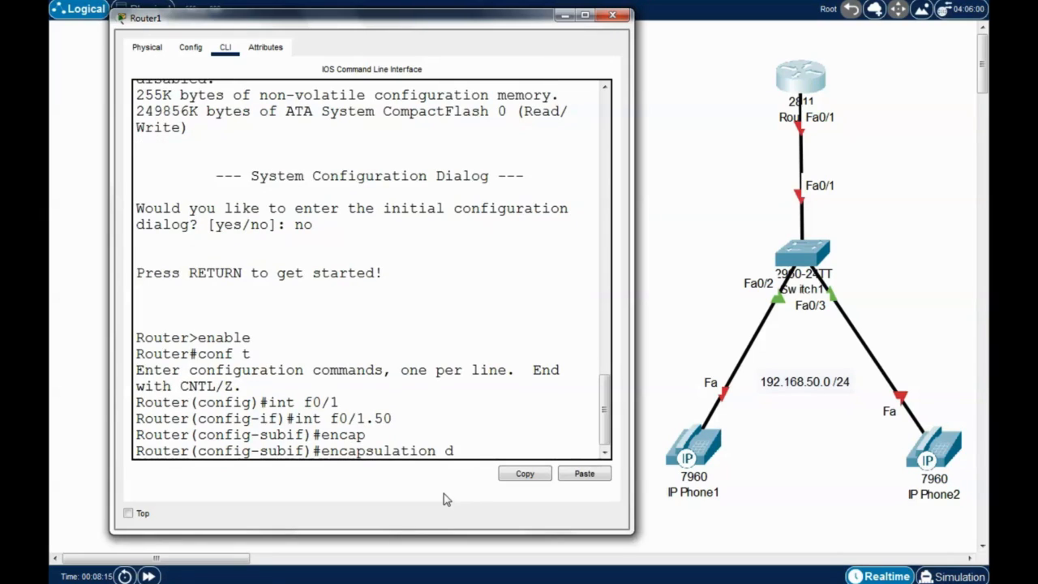
{"action": "type", "text": "ot"}
{"action": "key", "text": "Tab"}
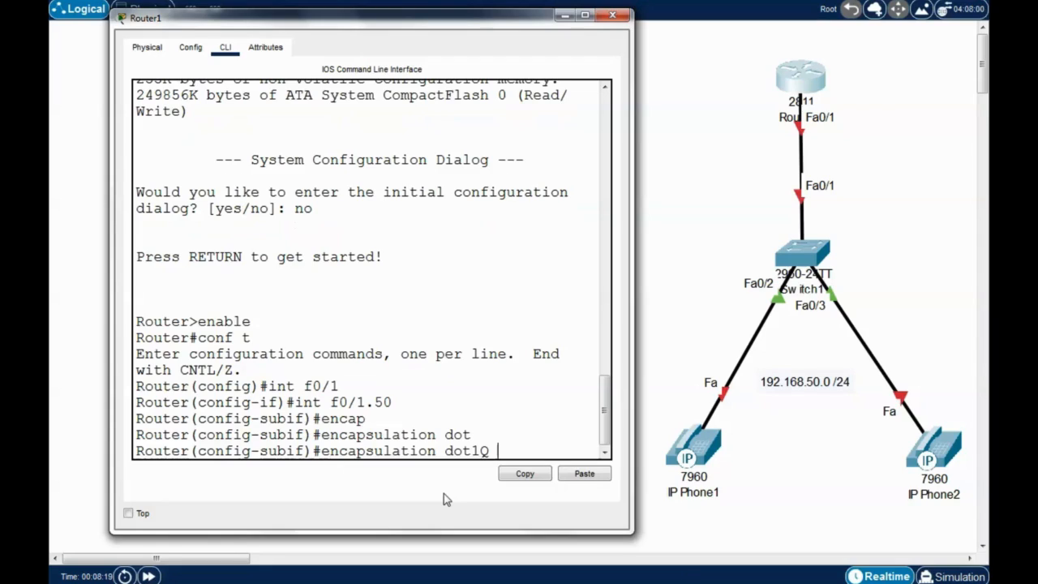
{"action": "type", "text": "50"}
{"action": "key", "text": "Return"}
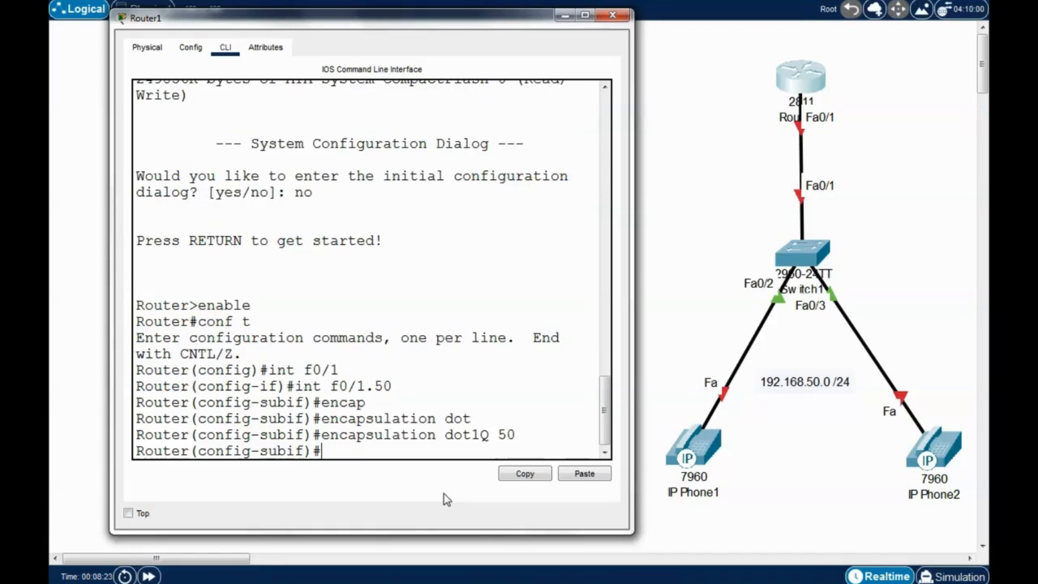
Assign IP address 192.168.50.1 with mask 255.255.255.0 to subinterface f0/1.50 and exit subinterface configuration
{"action": "type", "text": "ip "}
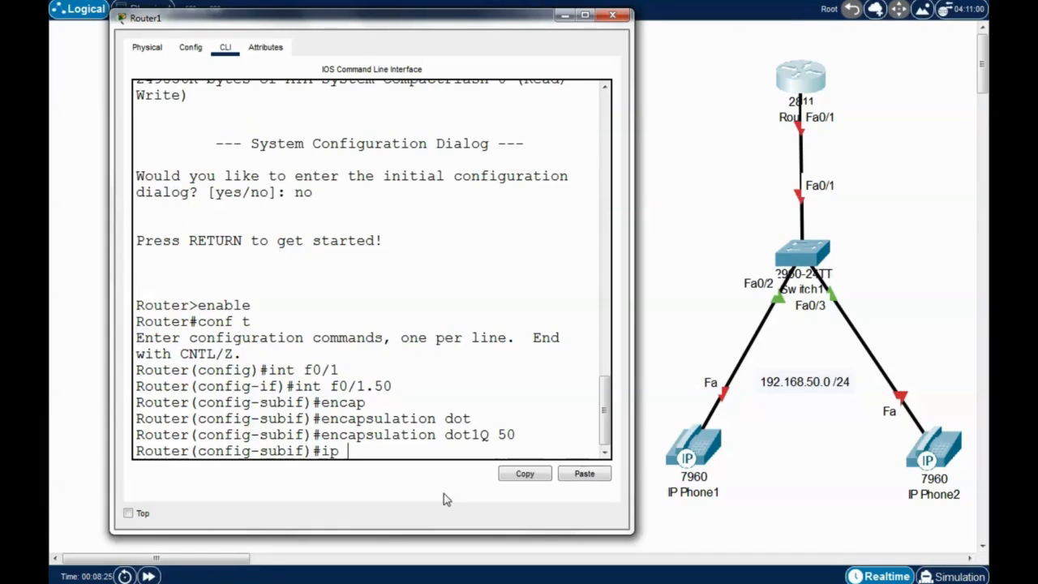
{"action": "type", "text": "add"}
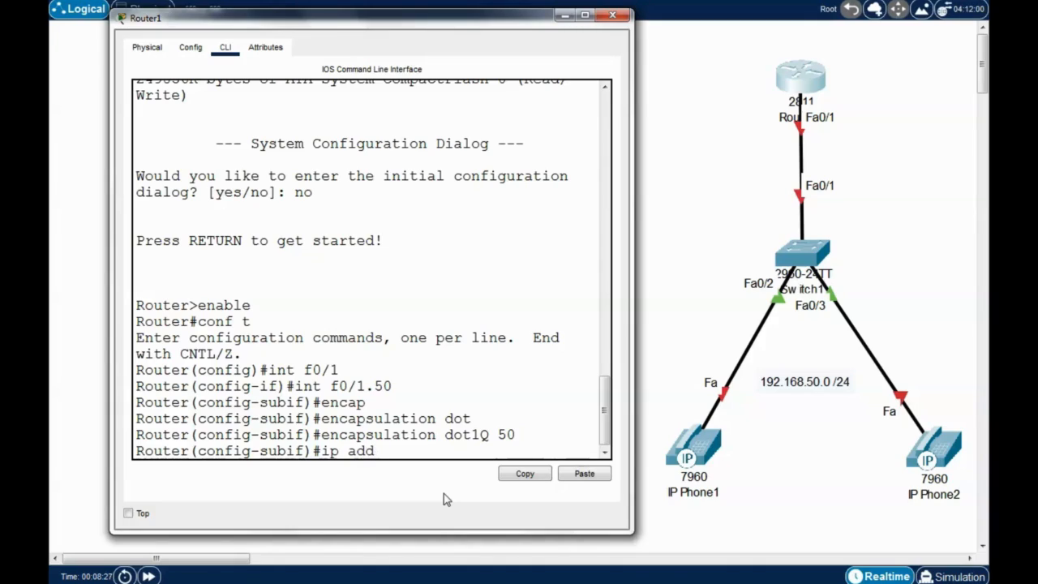
{"action": "type", "text": "ress 192.168.50"}
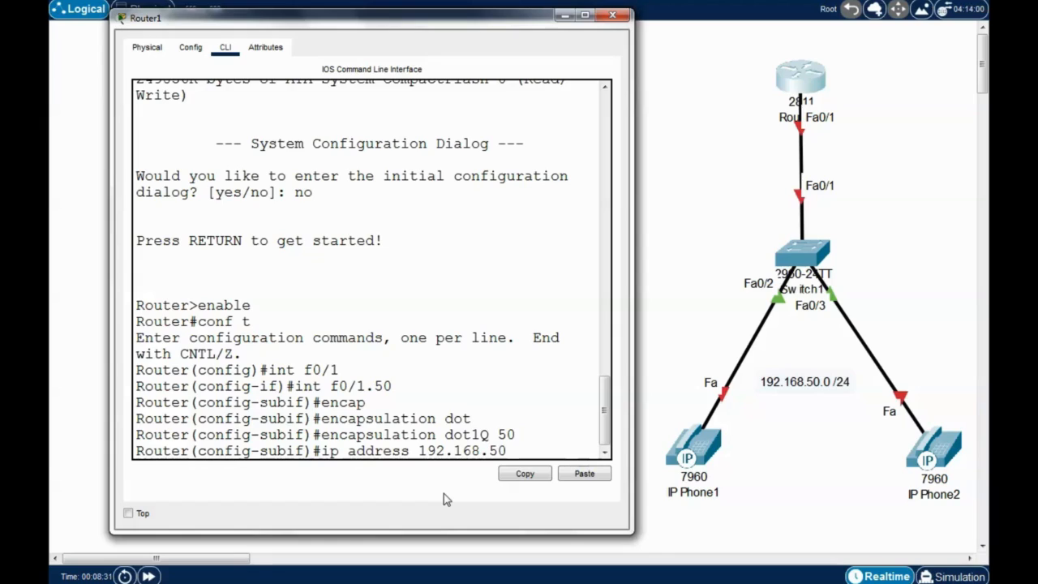
{"action": "type", "text": ".1 255.255.255."}
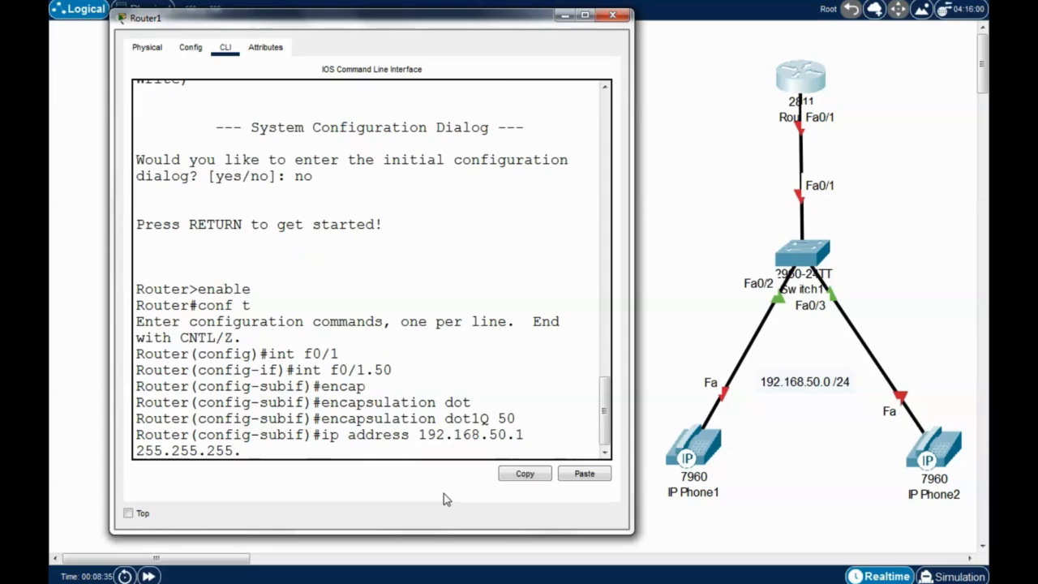
{"action": "type", "text": "0"}
{"action": "key", "text": "Return"}
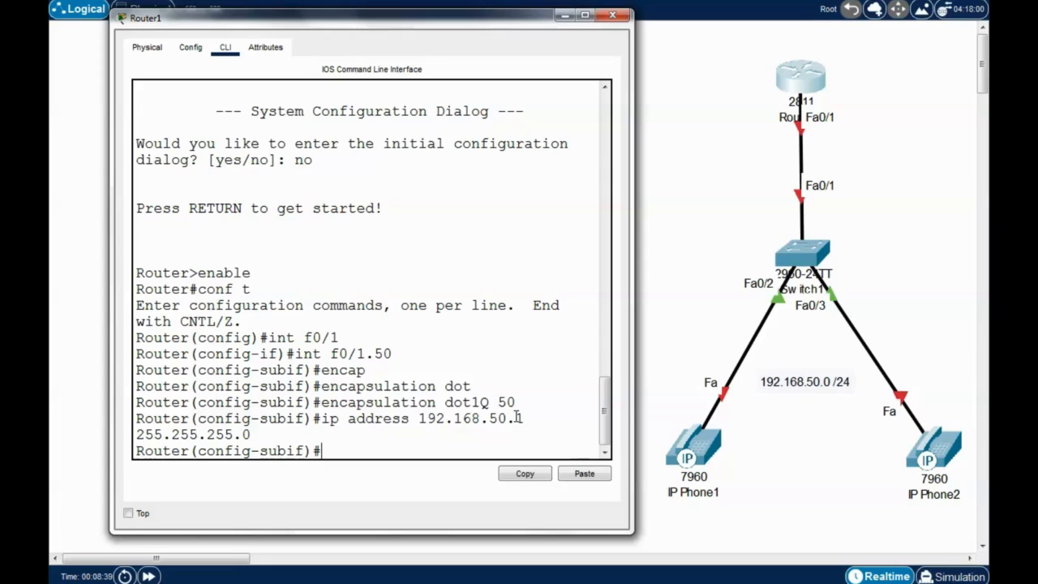
{"action": "type", "text": "exit"}
{"action": "key", "text": "Return"}
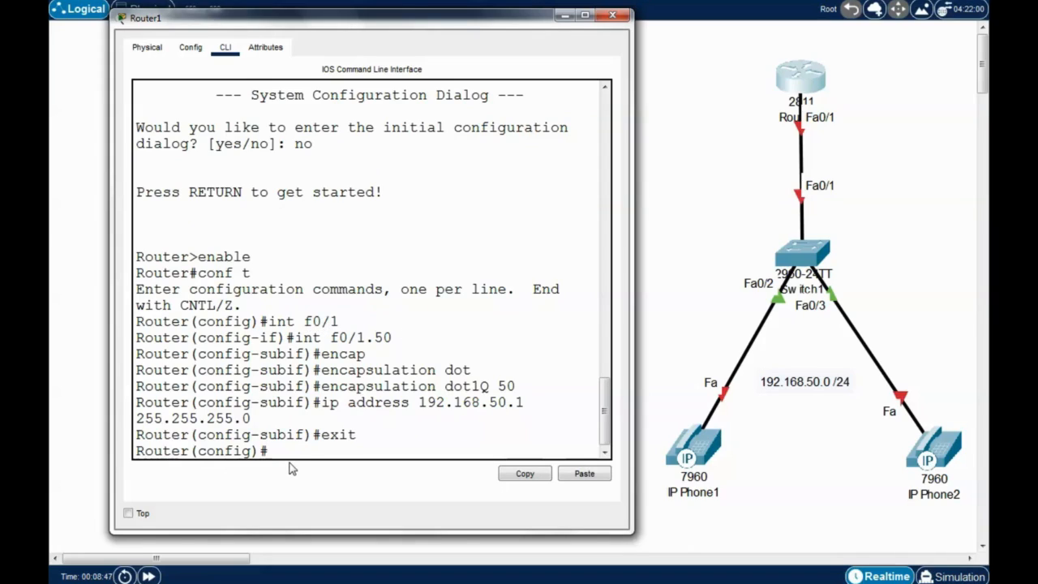
Bring up Router1's physical interface f0/1 with no shutdown
{"action": "type", "text": "int f0/1"}
{"action": "key", "text": "Return"}
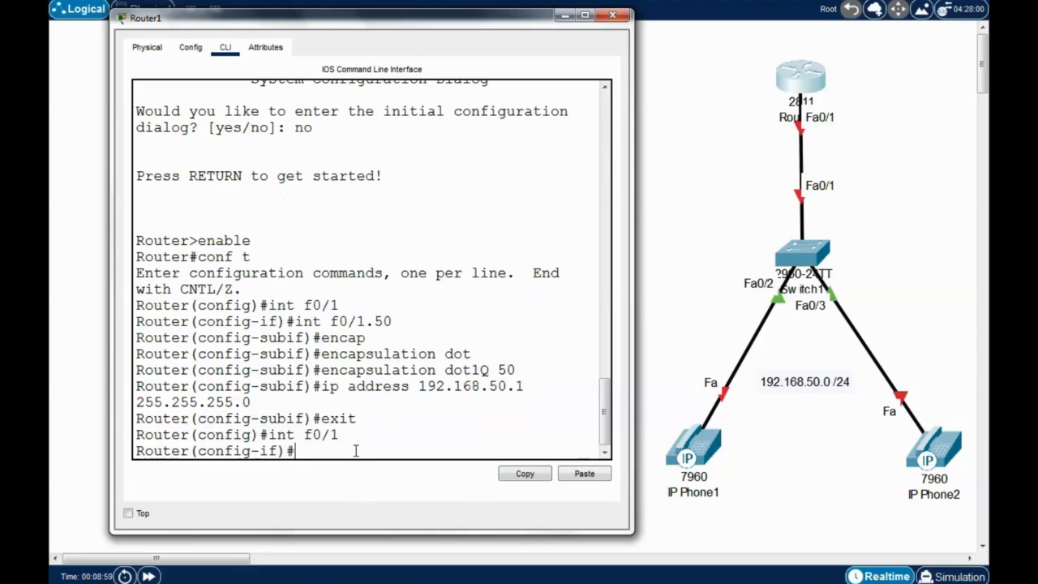
{"action": "type", "text": "no shut"}
{"action": "key", "text": "Tab"}
{"action": "key", "text": "Return"}
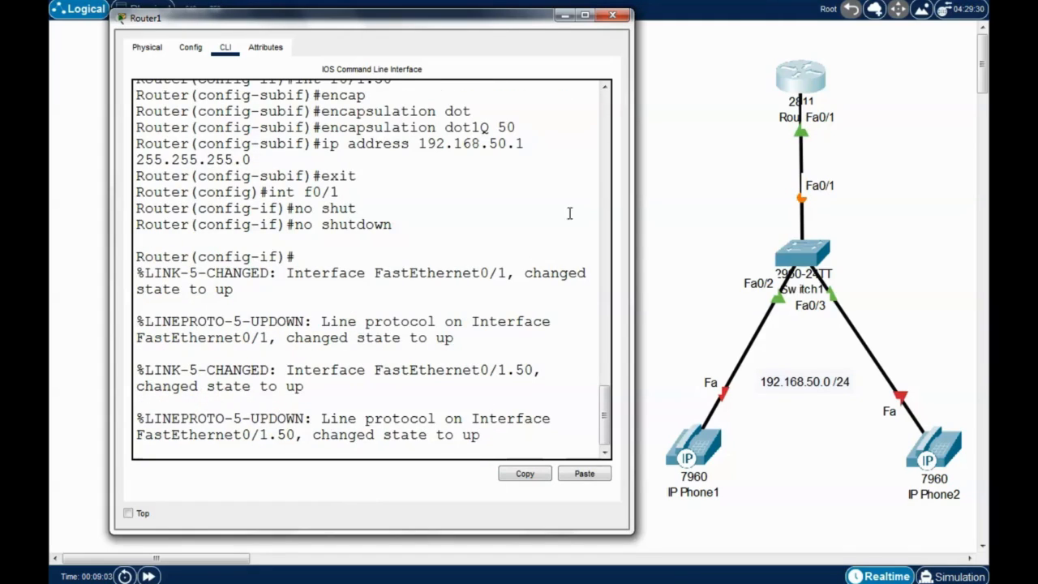
{"action": "scroll", "coordinate": [605, 442], "scroll_direction": "down", "scroll_amount": 1}
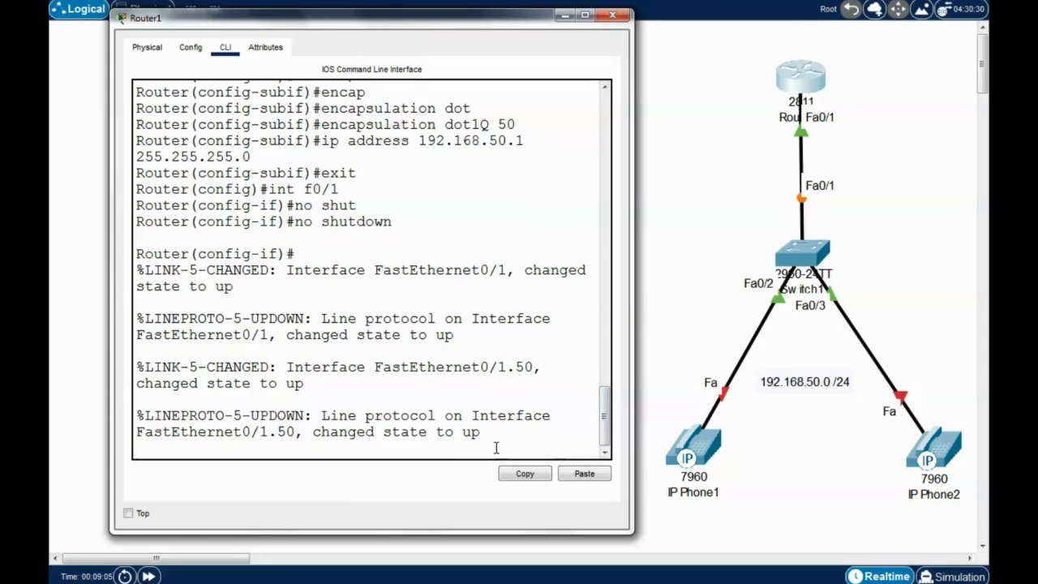
Return Router1 to privileged EXEC mode and display its full running configuration with show run
{"action": "key", "text": "Return"}
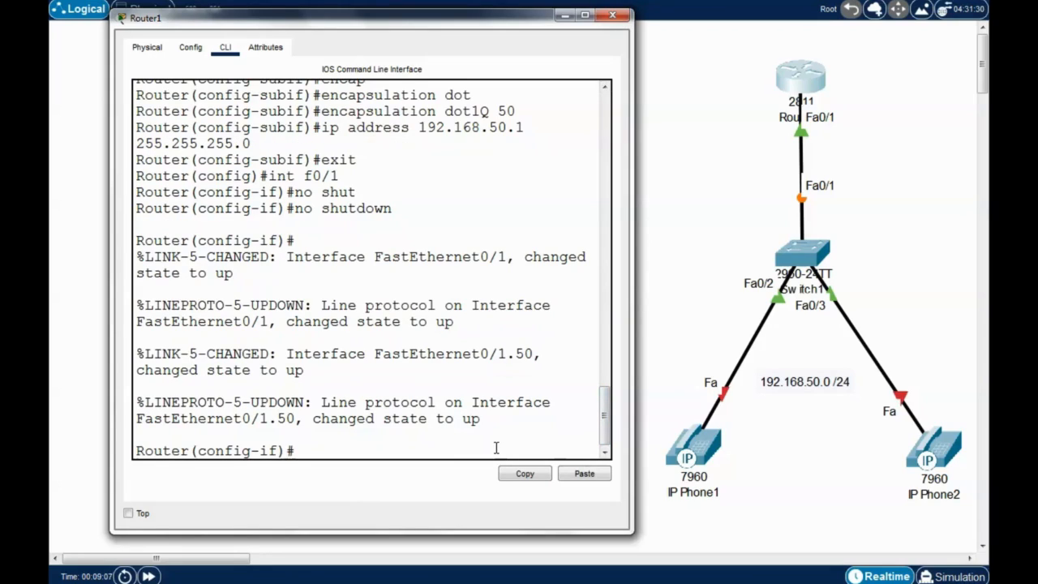
{"action": "key", "text": "ctrl+z"}
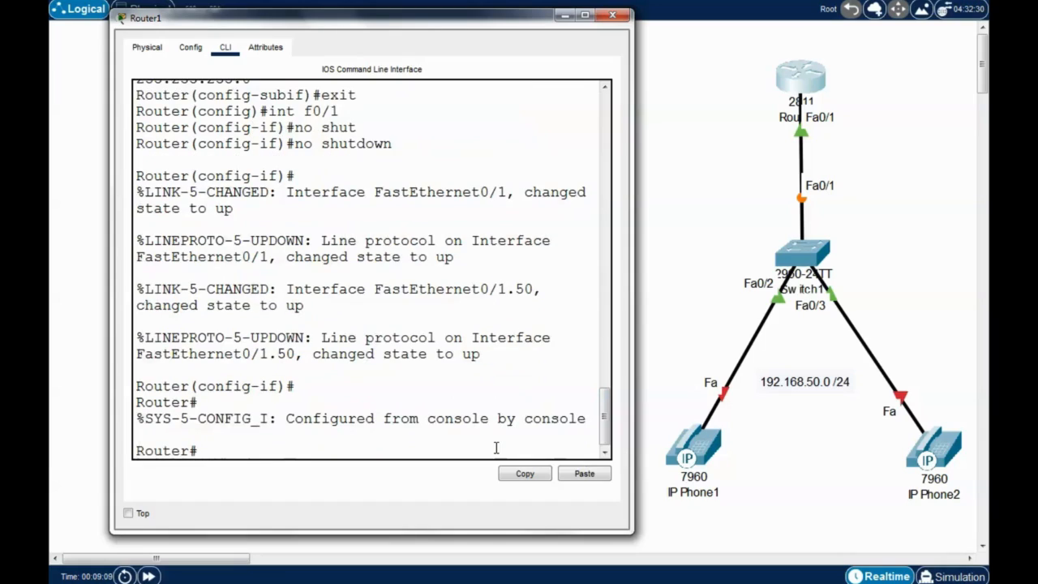
{"action": "type", "text": "show run"}
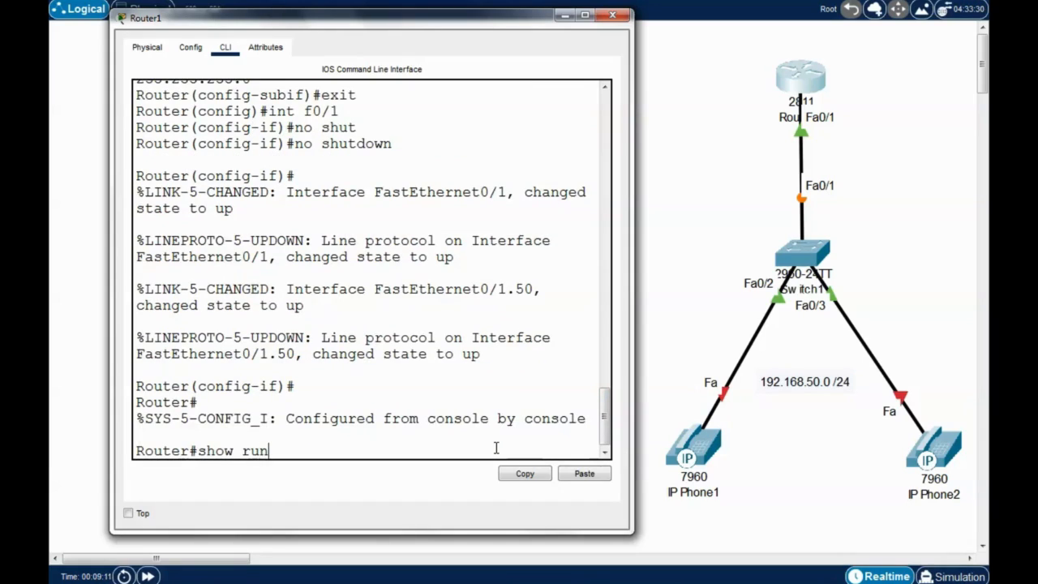
{"action": "key", "text": "Return"}
{"action": "key", "text": "space"}
{"action": "key", "text": "space"}
{"action": "key", "text": "space"}
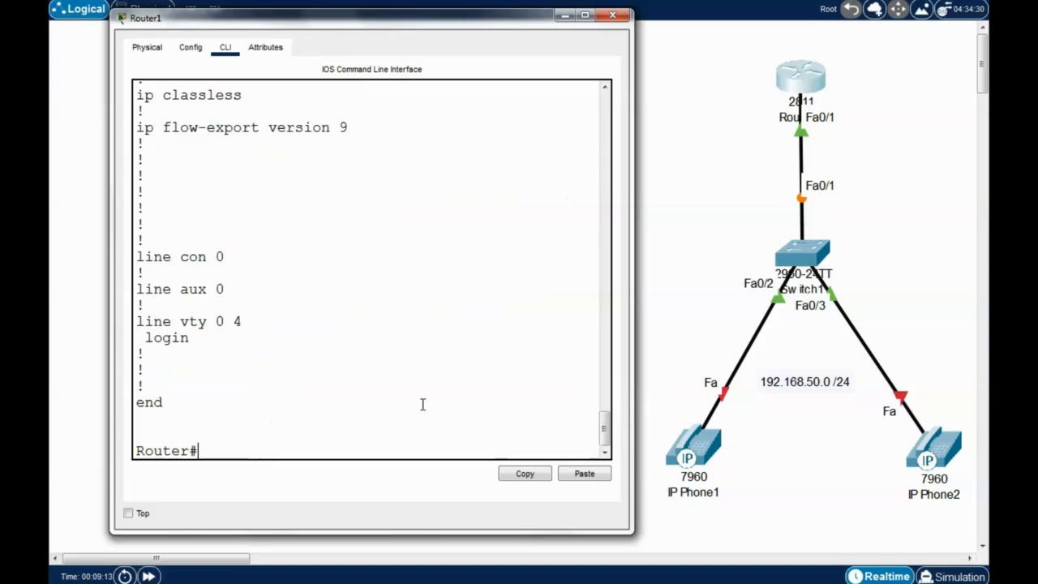
Examine the settings of physical interface FastEthernet0/1 in Router1's running configuration
{"action": "scroll", "coordinate": [399, 359], "scroll_direction": "up", "scroll_amount": 7}
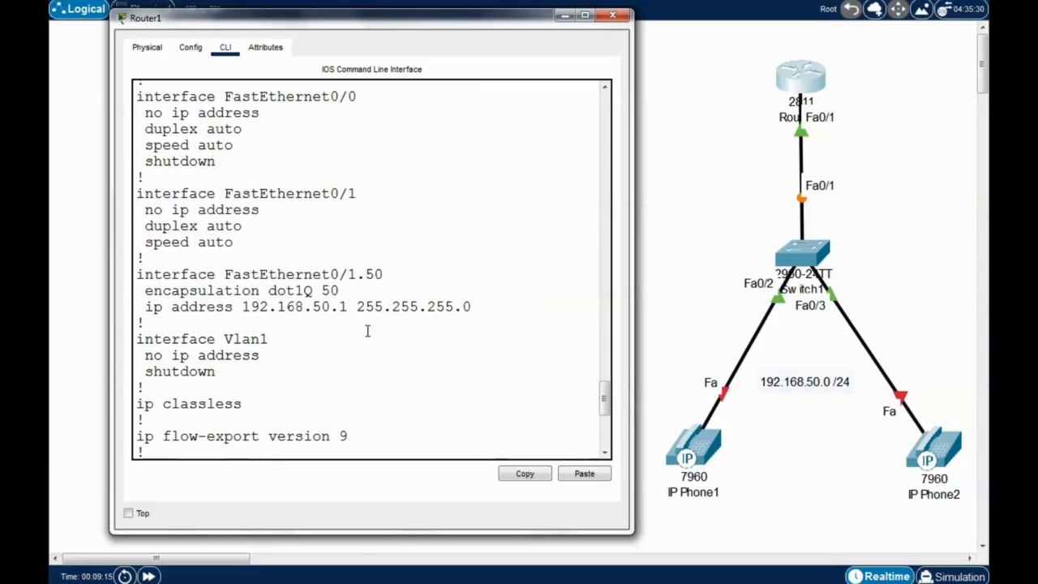
{"action": "left_click_drag", "start_coordinate": [357, 193], "coordinate": [198, 195]}
{"action": "left_click", "coordinate": [267, 223]}
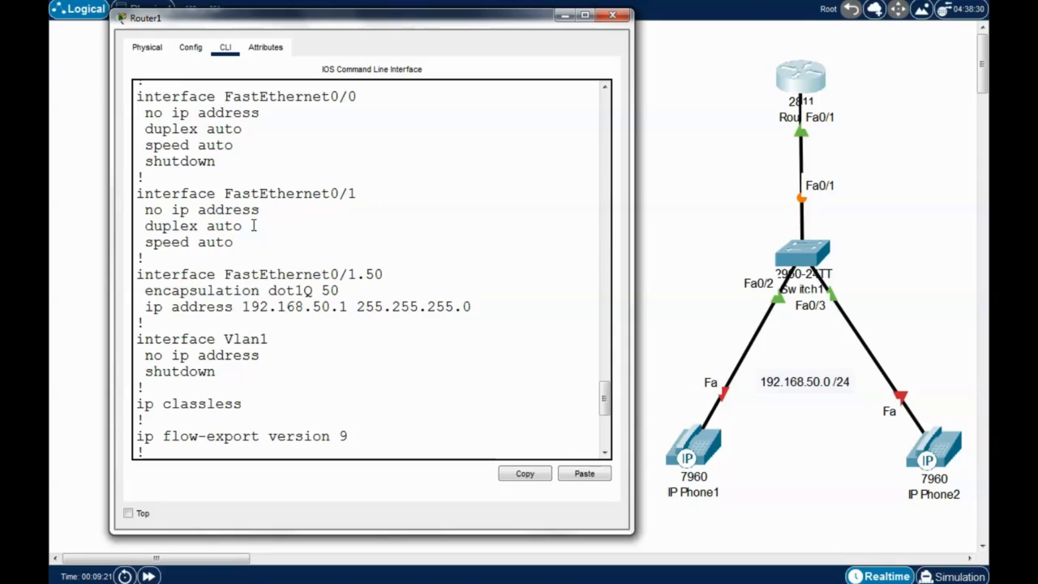
{"action": "left_click", "coordinate": [246, 241]}
{"action": "left_click_drag", "start_coordinate": [246, 242], "coordinate": [144, 209]}
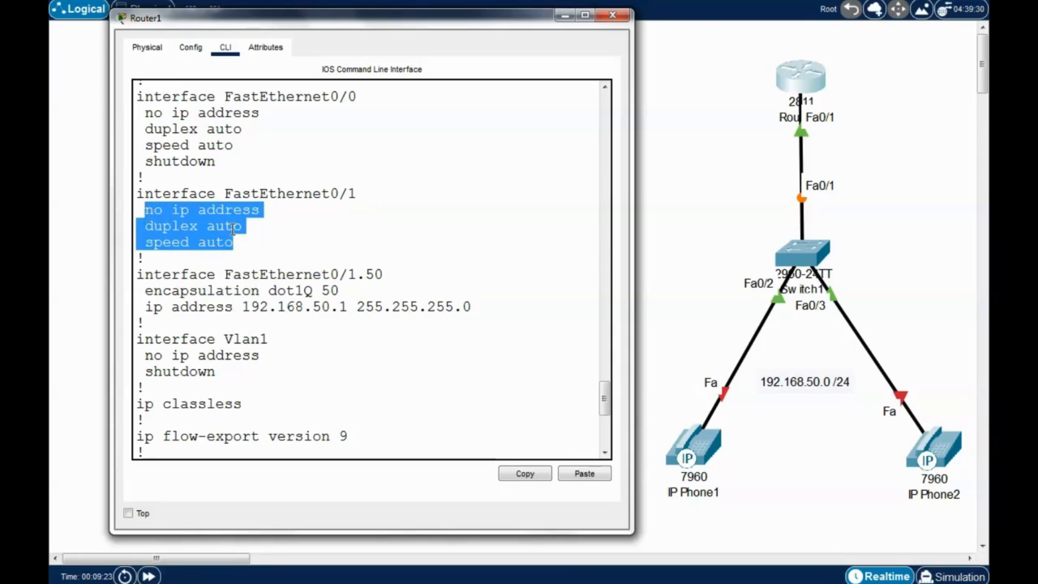
{"action": "left_click", "coordinate": [316, 224]}
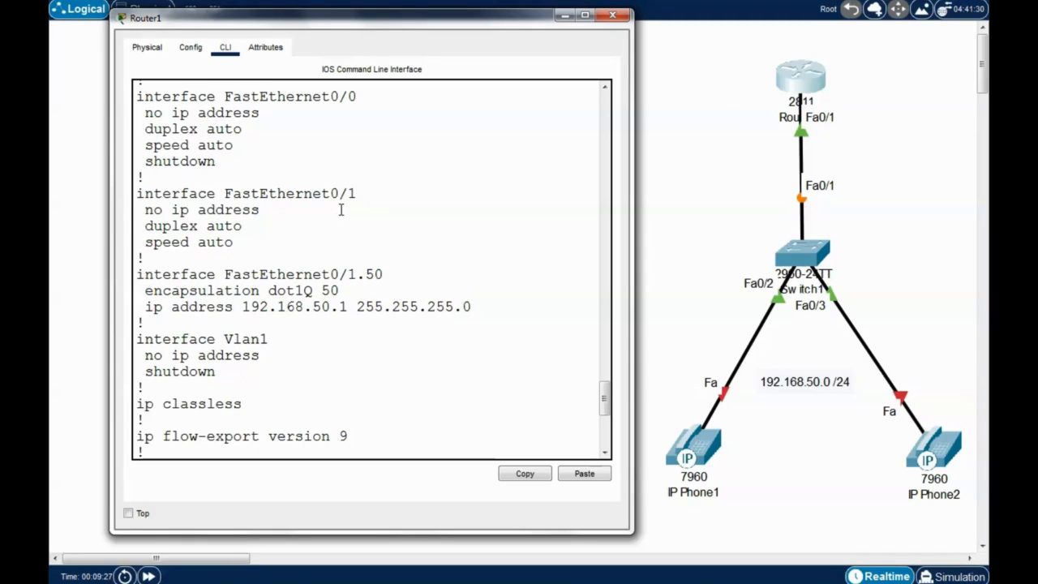
Examine the encapsulation, VLAN number, IP address and subnet mask of subinterface FastEthernet0/1.50 in the running configuration
{"action": "left_click_drag", "start_coordinate": [225, 274], "coordinate": [145, 291]}
{"action": "left_click", "coordinate": [363, 276]}
{"action": "left_click", "coordinate": [387, 275]}
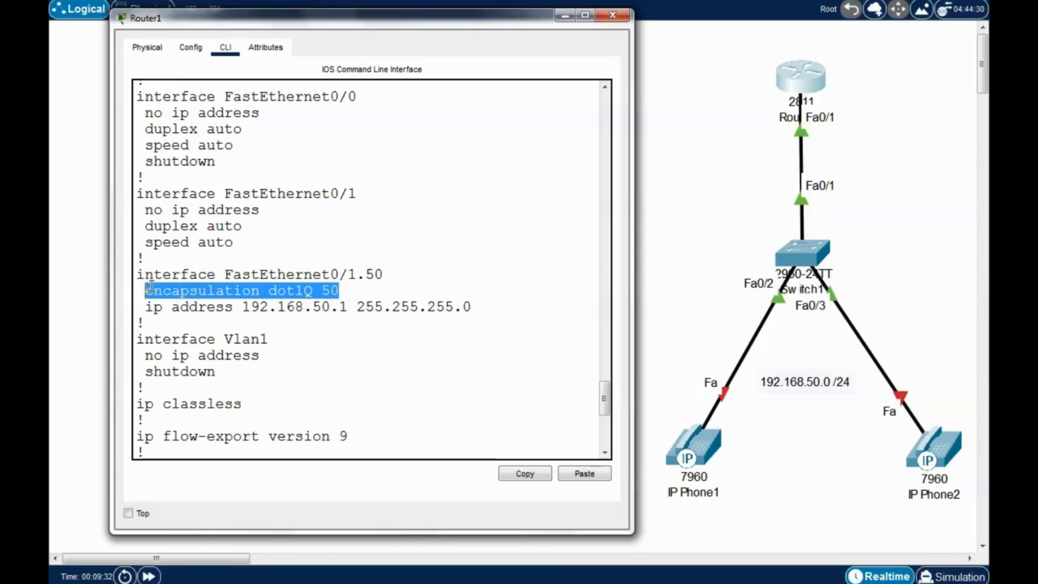
{"action": "left_click", "coordinate": [270, 290]}
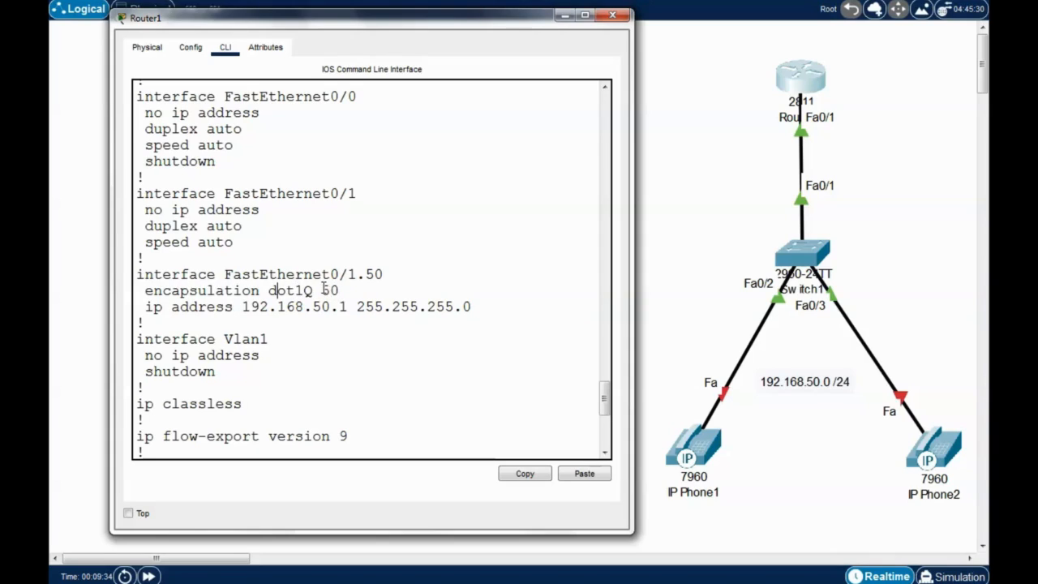
{"action": "double_click", "coordinate": [325, 290]}
{"action": "left_click_drag", "start_coordinate": [341, 290], "coordinate": [322, 290]}
{"action": "left_click", "coordinate": [339, 307]}
{"action": "left_click", "coordinate": [271, 308]}
{"action": "left_click_drag", "start_coordinate": [358, 307], "coordinate": [445, 343]}
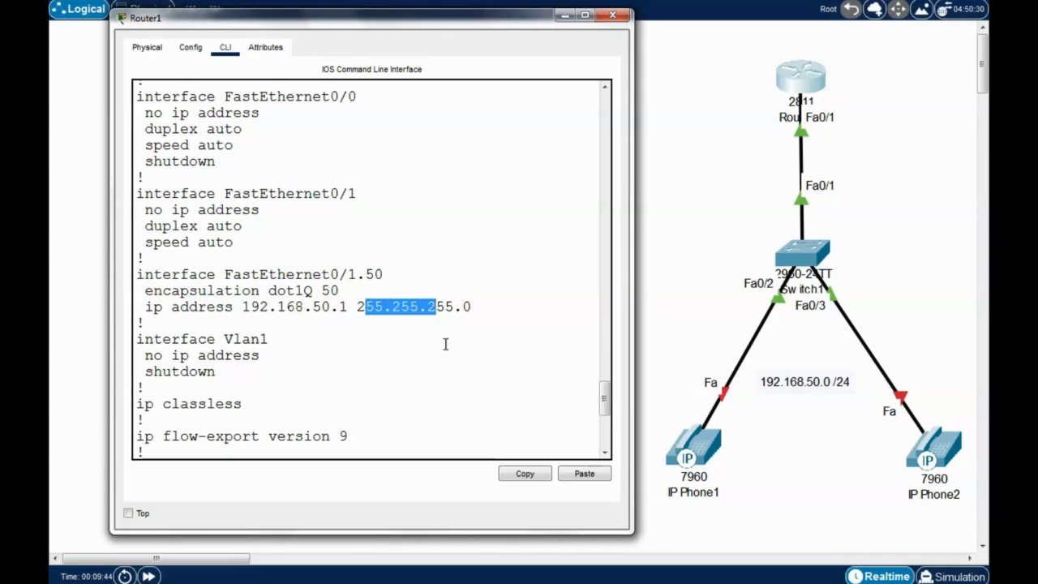
{"action": "left_click", "coordinate": [515, 186]}
Enter Router1's global configuration mode and create a DHCP pool named voip with ip dhcp pool voip
{"action": "left_click_drag", "start_coordinate": [509, 22], "coordinate": [501, 14]}
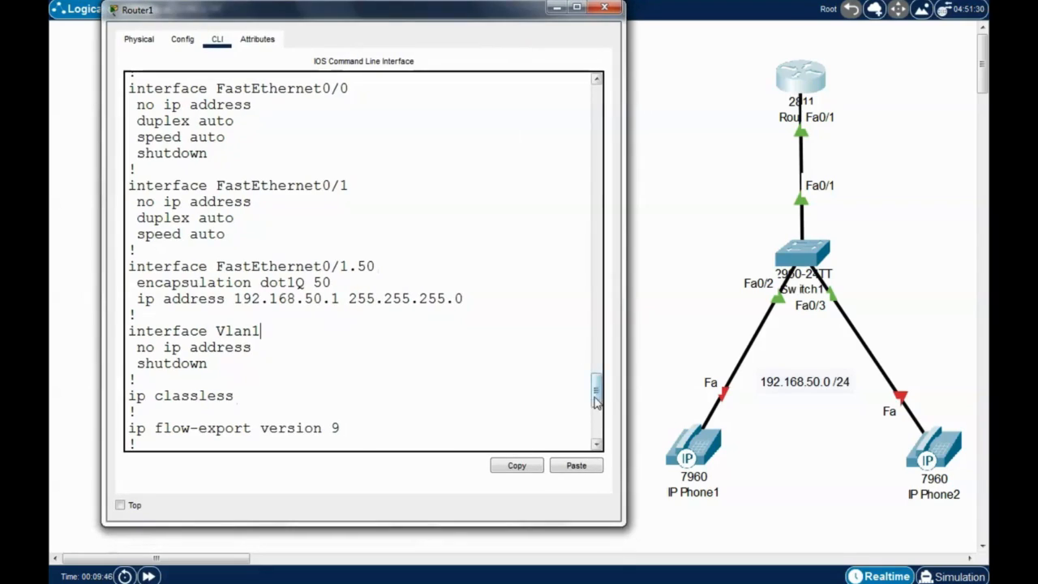
{"action": "left_click_drag", "start_coordinate": [596, 399], "coordinate": [605, 442]}
{"action": "left_click", "coordinate": [249, 438]}
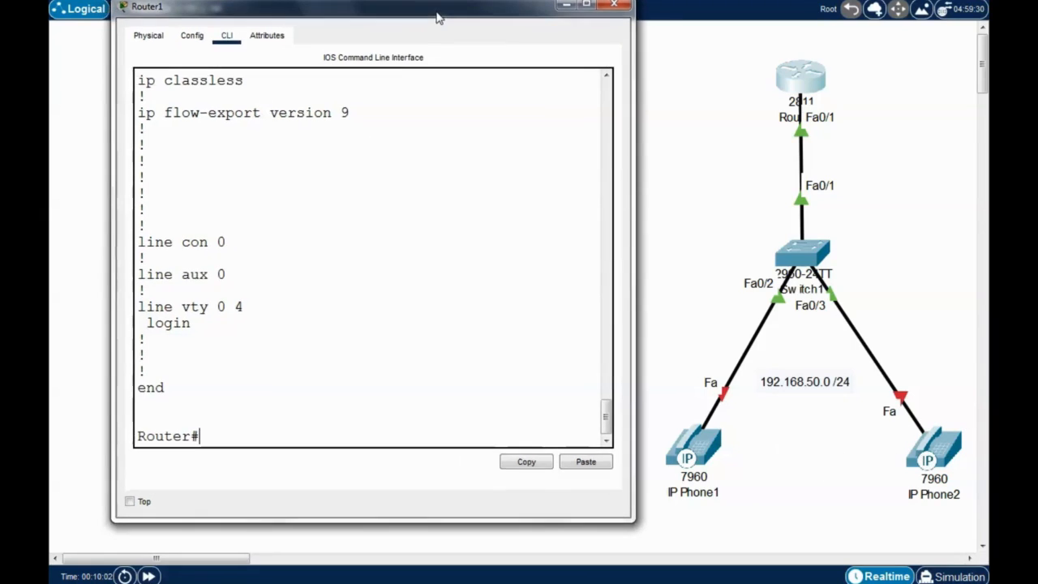
{"action": "left_click_drag", "start_coordinate": [426, 22], "coordinate": [436, 19]}
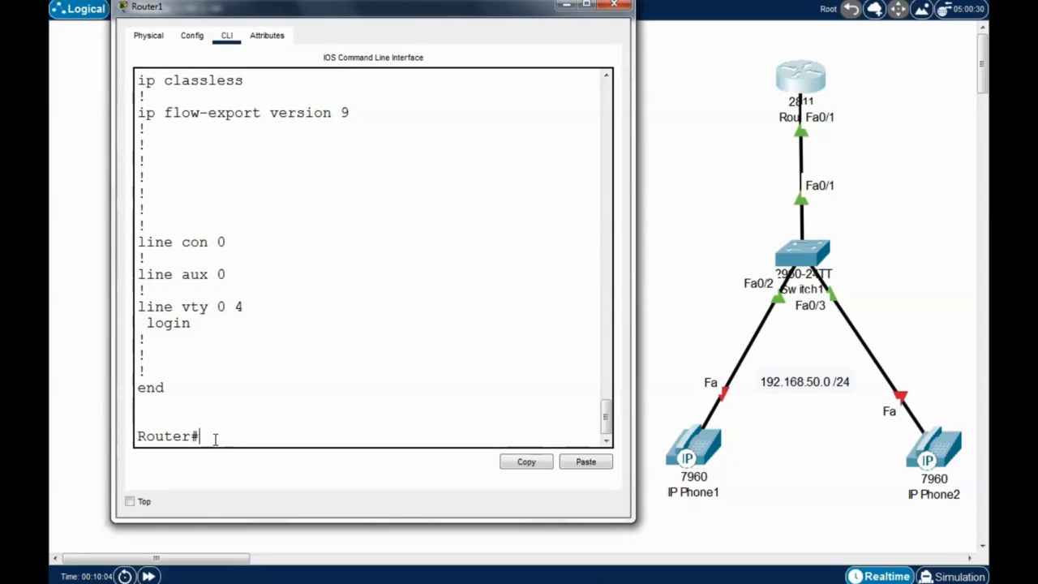
{"action": "type", "text": "conf t"}
{"action": "key", "text": "Return"}
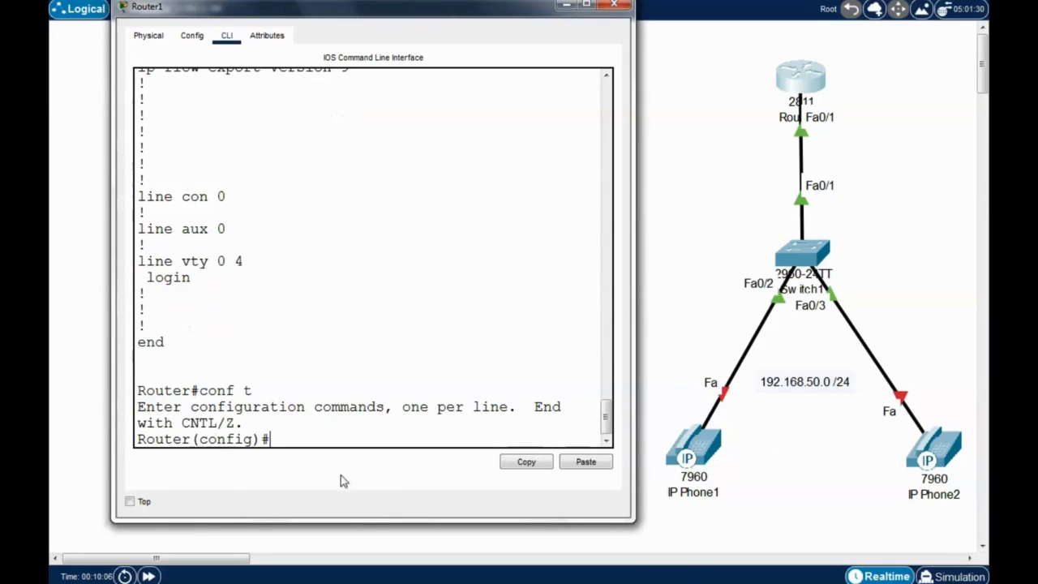
{"action": "type", "text": "ip d"}
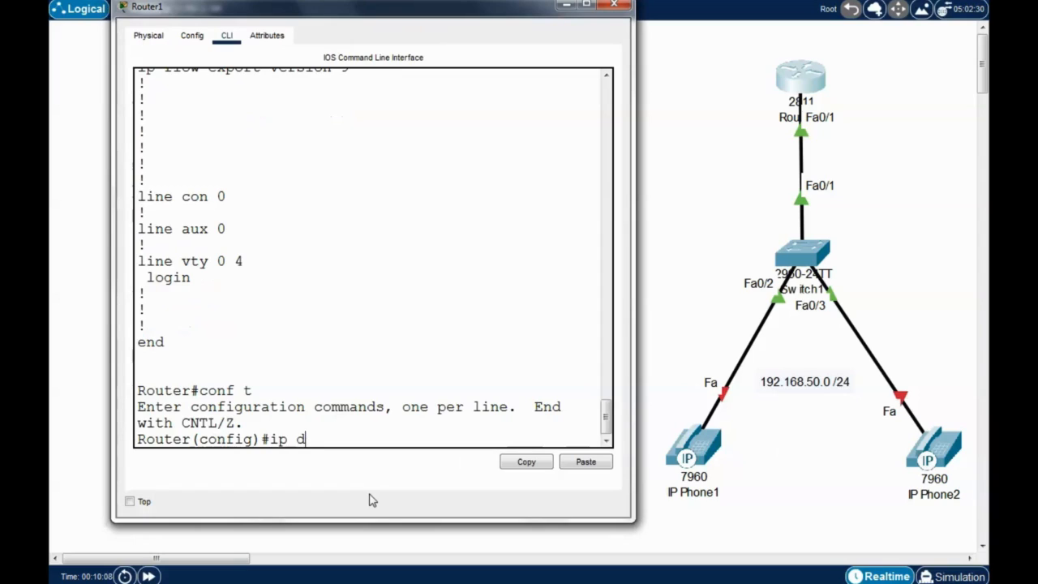
{"action": "type", "text": "hco"}
{"action": "key", "text": "BackSpace"}
{"action": "type", "text": "p"}
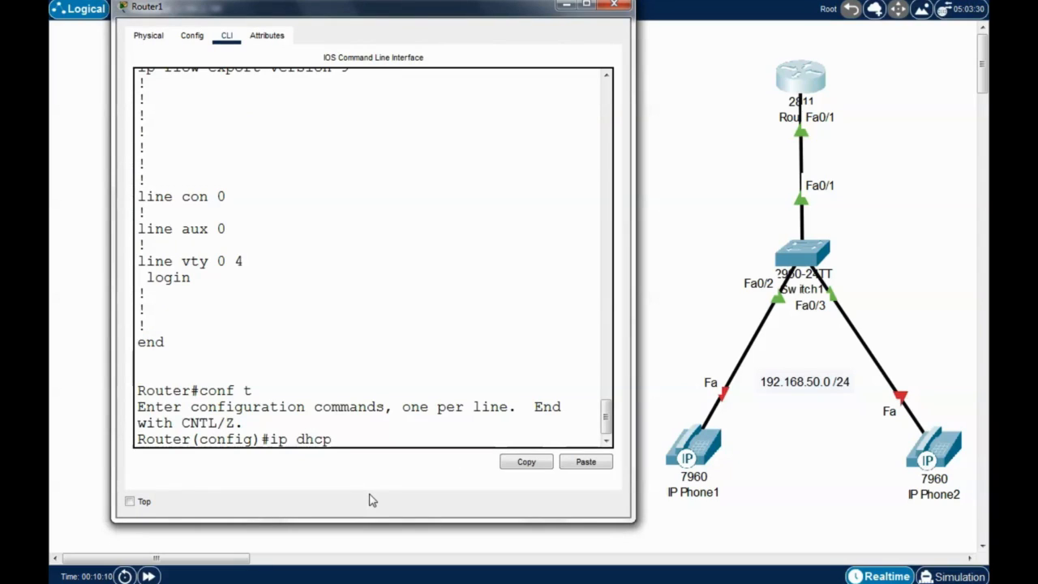
{"action": "type", "text": " pool voip"}
{"action": "key", "text": "Return"}
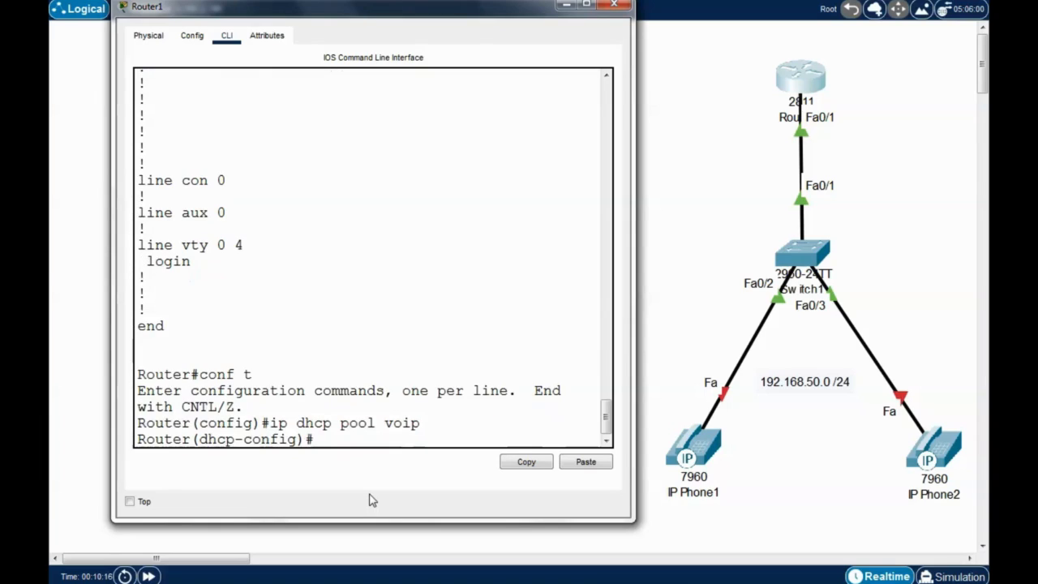
List the available DHCP pool commands and set the voip pool's default router to 192.168.50.1
{"action": "type", "text": "?"}
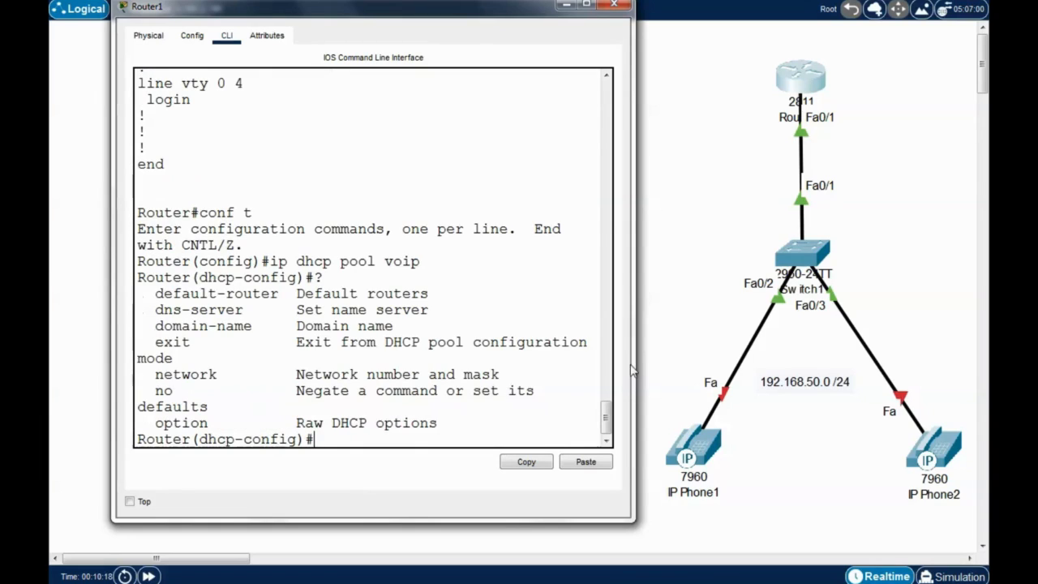
{"action": "left_click_drag", "start_coordinate": [636, 357], "coordinate": [652, 353]}
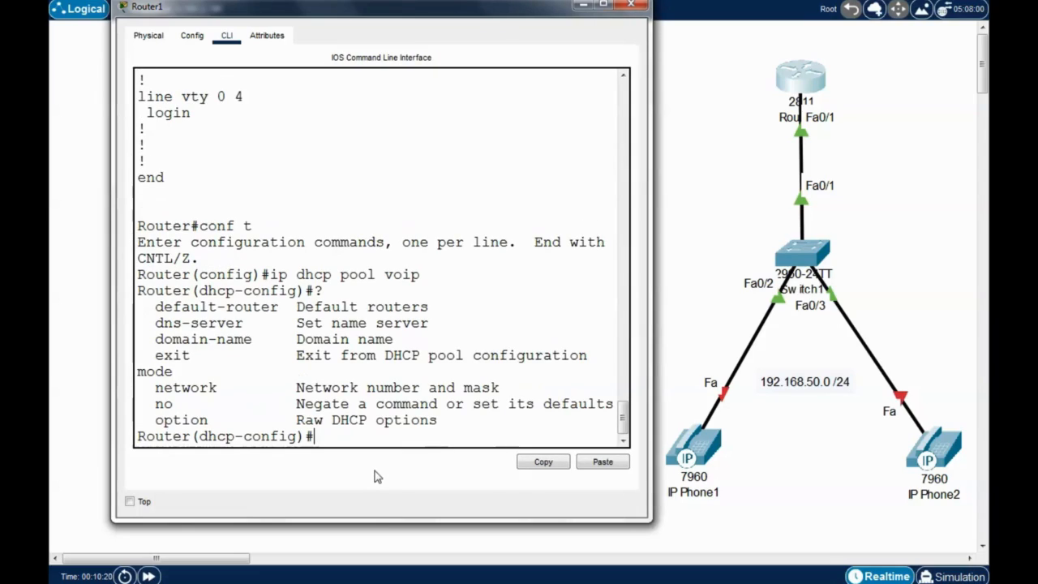
{"action": "type", "text": "de"}
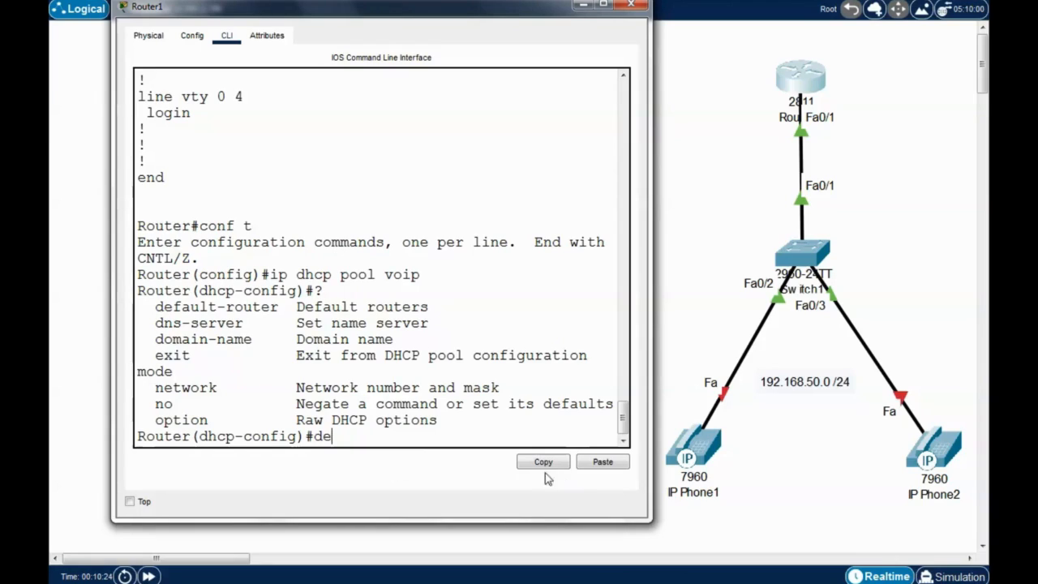
{"action": "type", "text": "fa"}
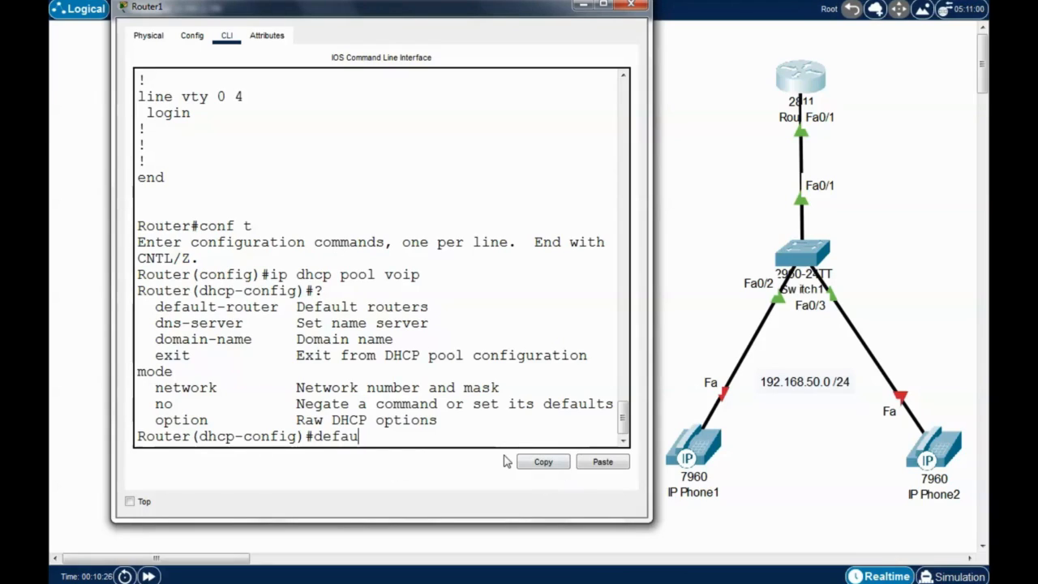
{"action": "type", "text": "u"}
{"action": "key", "text": "Tab"}
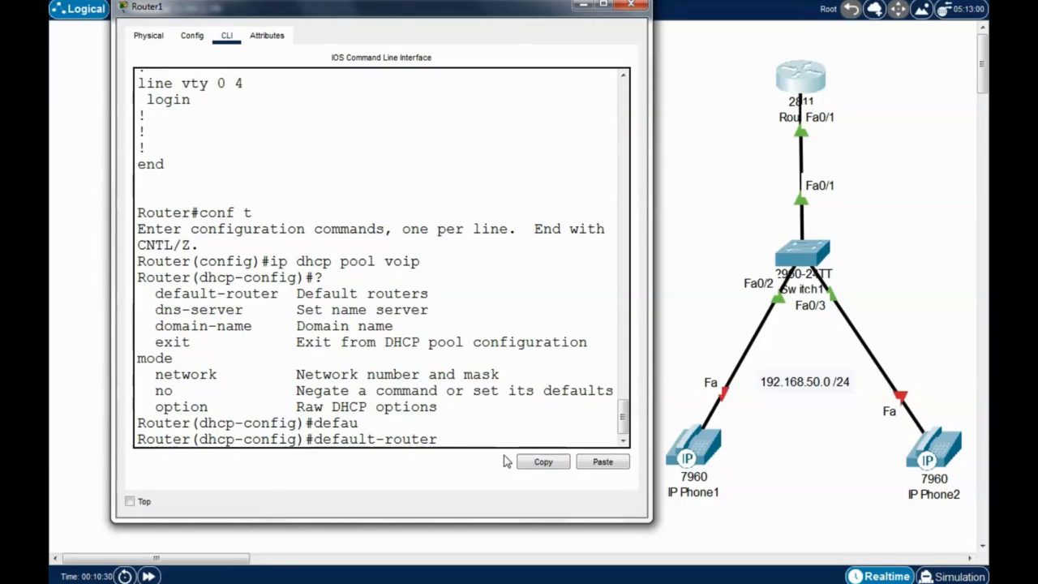
{"action": "type", "text": "192.168.50.1"}
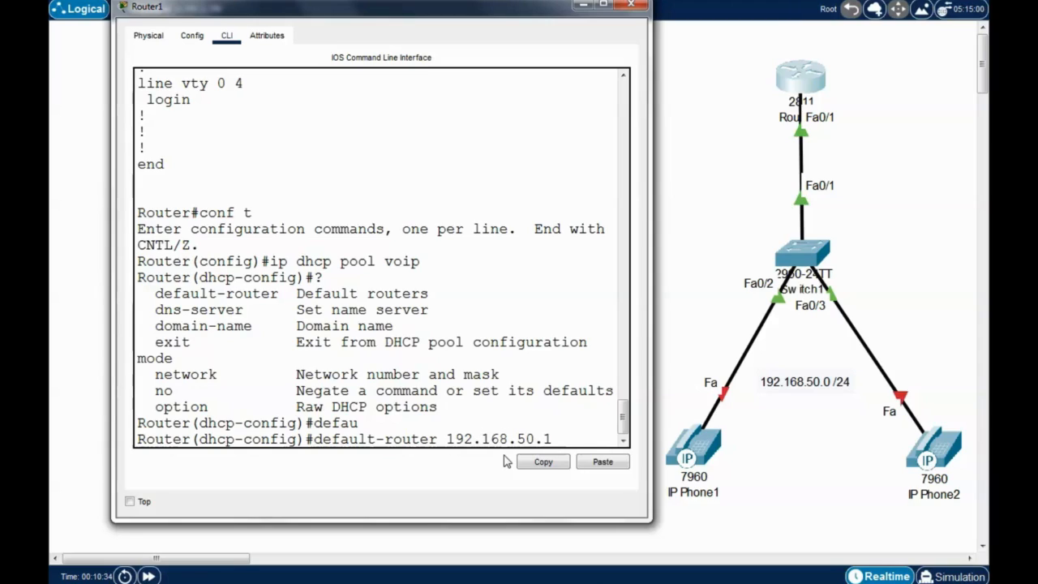
{"action": "key", "text": "Return"}
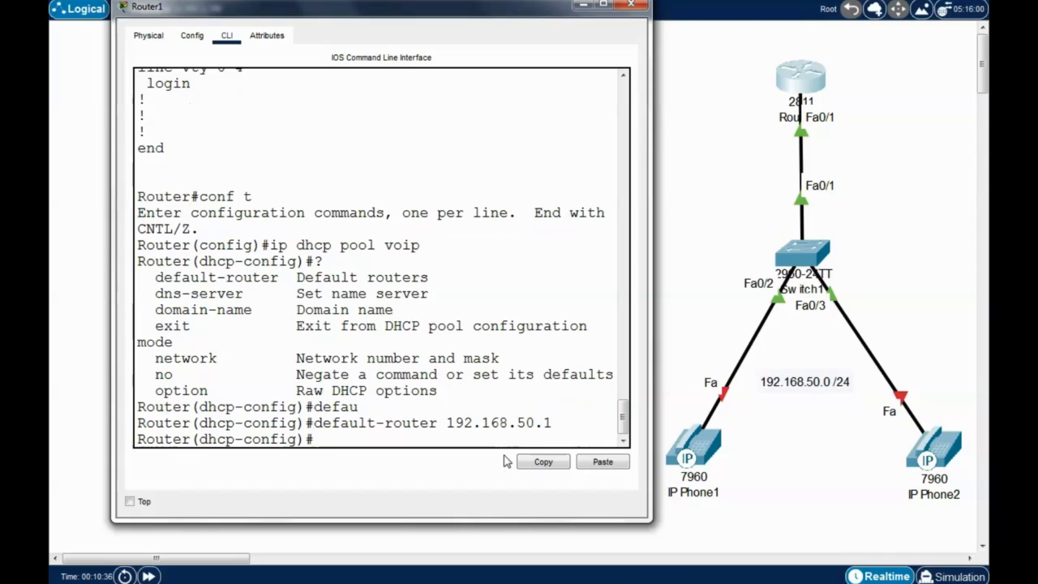
Set the voip pool's network to 192.168.50.0 with mask 255.255.255.0
{"action": "type", "text": "network 192.1"}
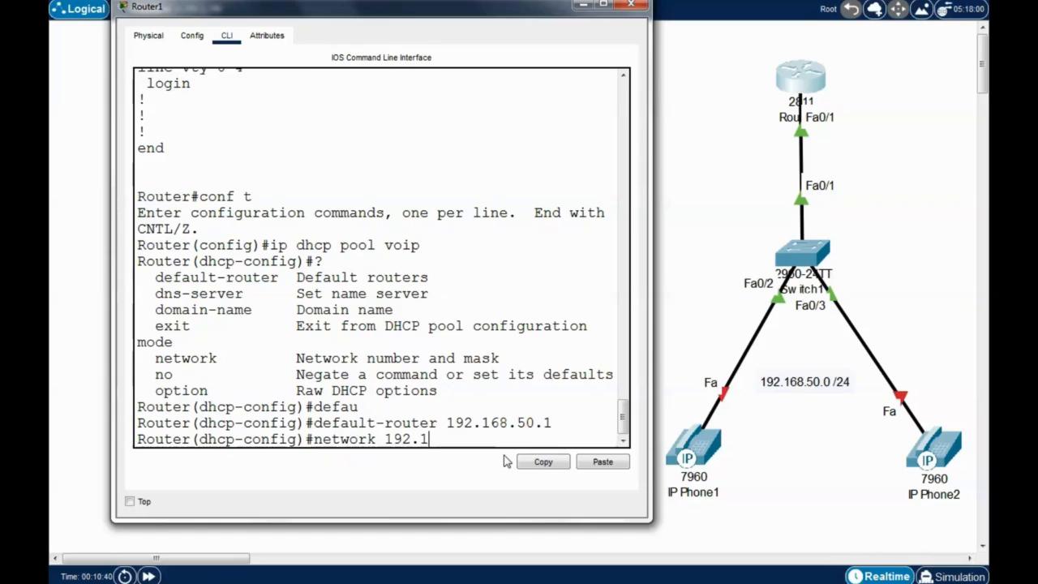
{"action": "type", "text": "68.50.0 255.255.255."}
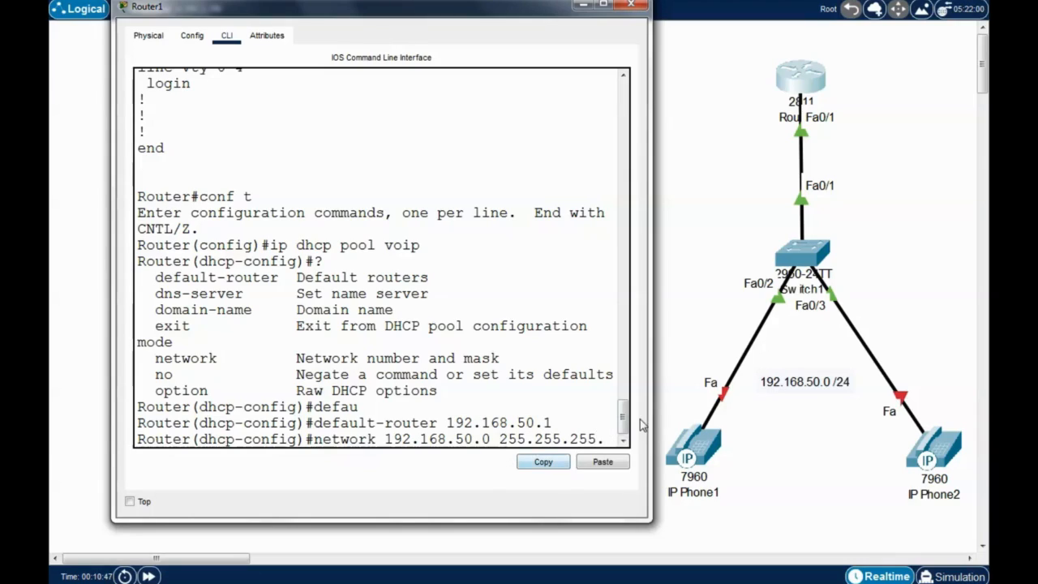
{"action": "left_click_drag", "start_coordinate": [648, 425], "coordinate": [659, 425]}
{"action": "type", "text": ".0"}
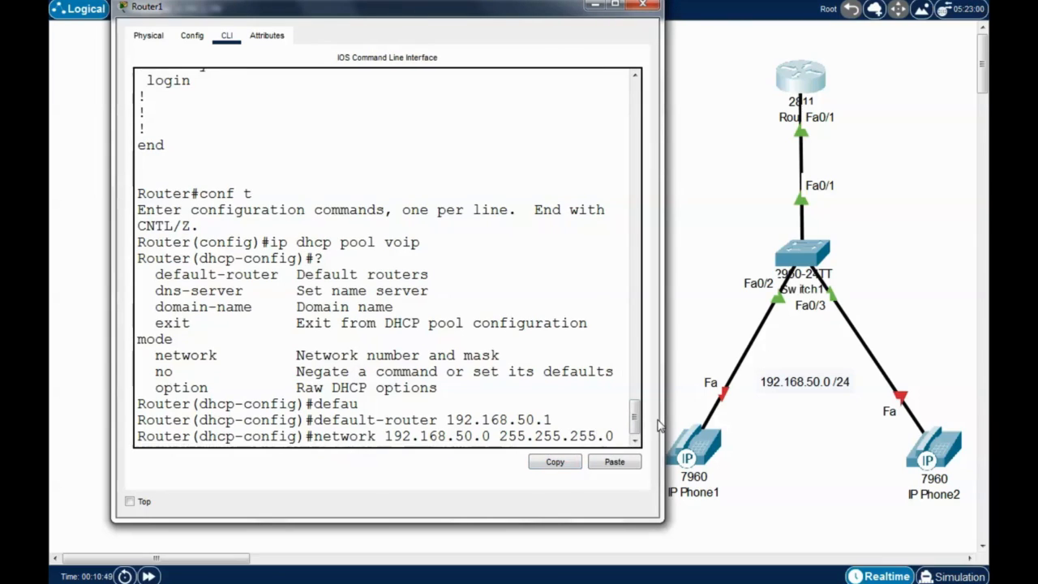
{"action": "key", "text": "Return"}
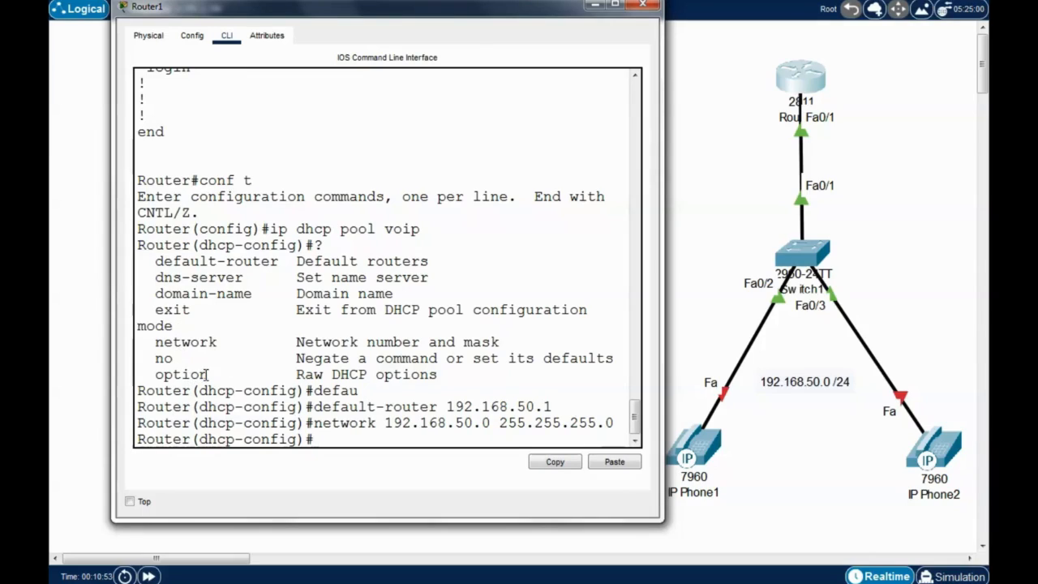
Set the voip pool's DHCP option 150 to IP address 192.168.50.1, checking the command help for each argument
{"action": "left_click_drag", "start_coordinate": [206, 374], "coordinate": [155, 374]}
{"action": "left_click", "coordinate": [324, 439]}
{"action": "type", "text": "option"}
{"action": "type", "text": "?"}
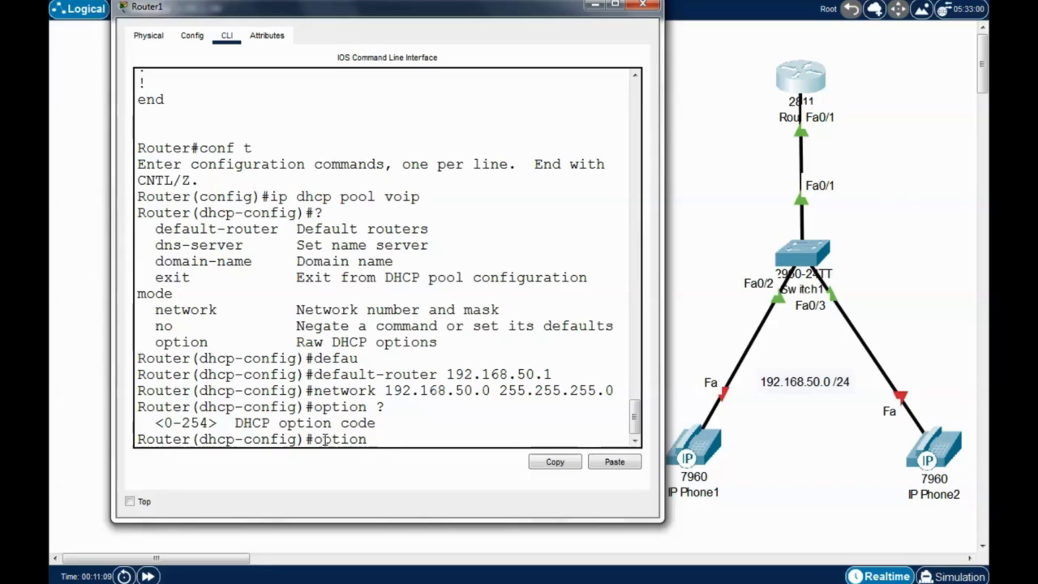
{"action": "type", "text": "150"}
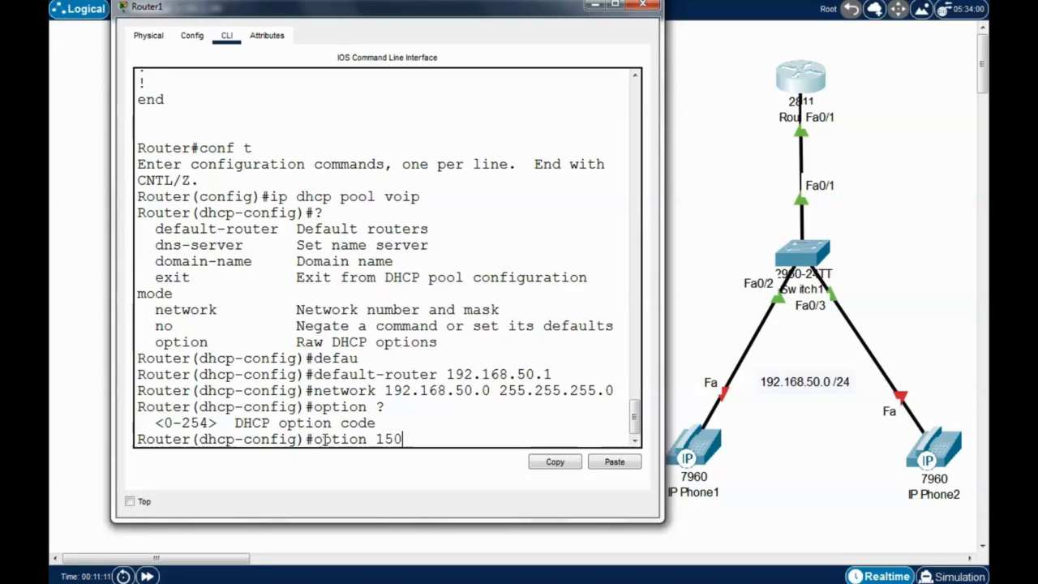
{"action": "left_click_drag", "start_coordinate": [532, 10], "coordinate": [524, 4]}
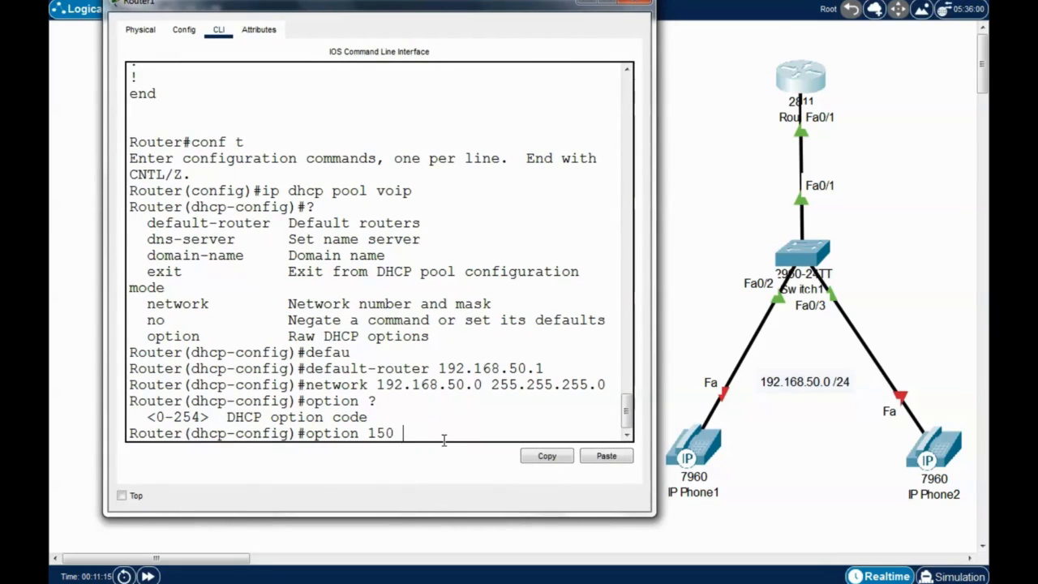
{"action": "type", "text": "ip"}
{"action": "type", "text": "?"}
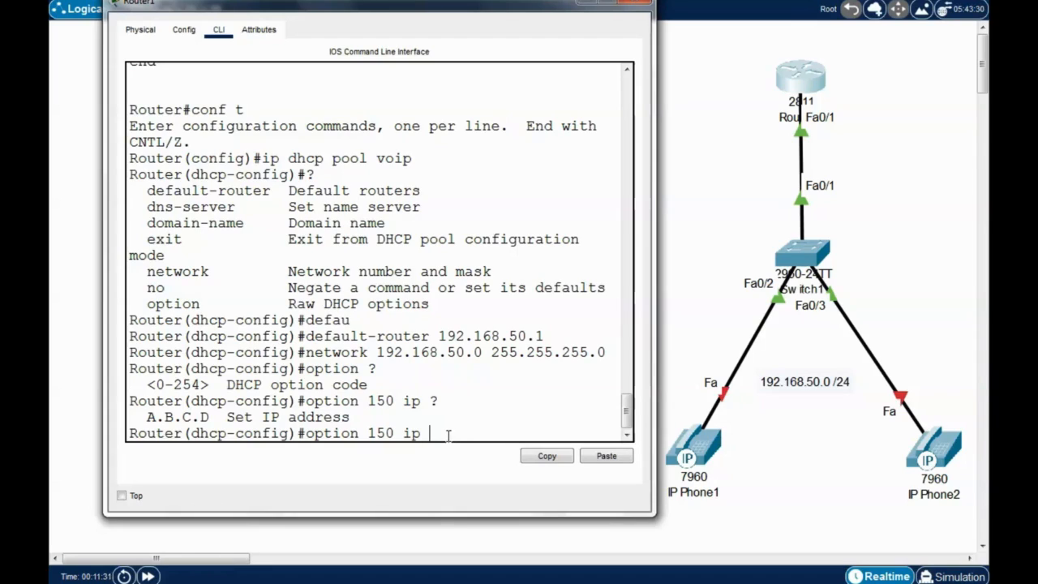
{"action": "type", "text": "192.168.50.1"}
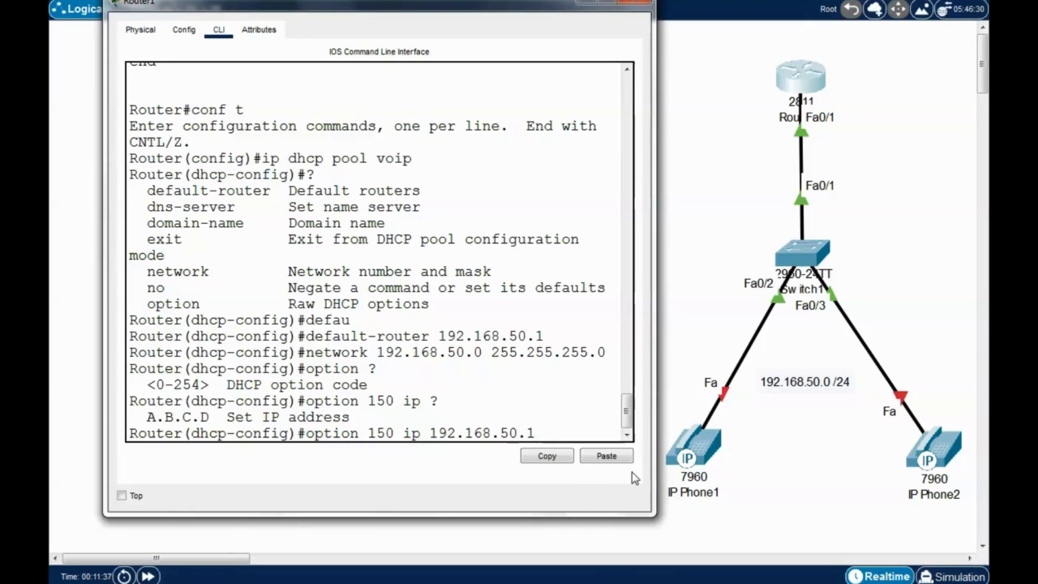
{"action": "type", "text": " ?"}
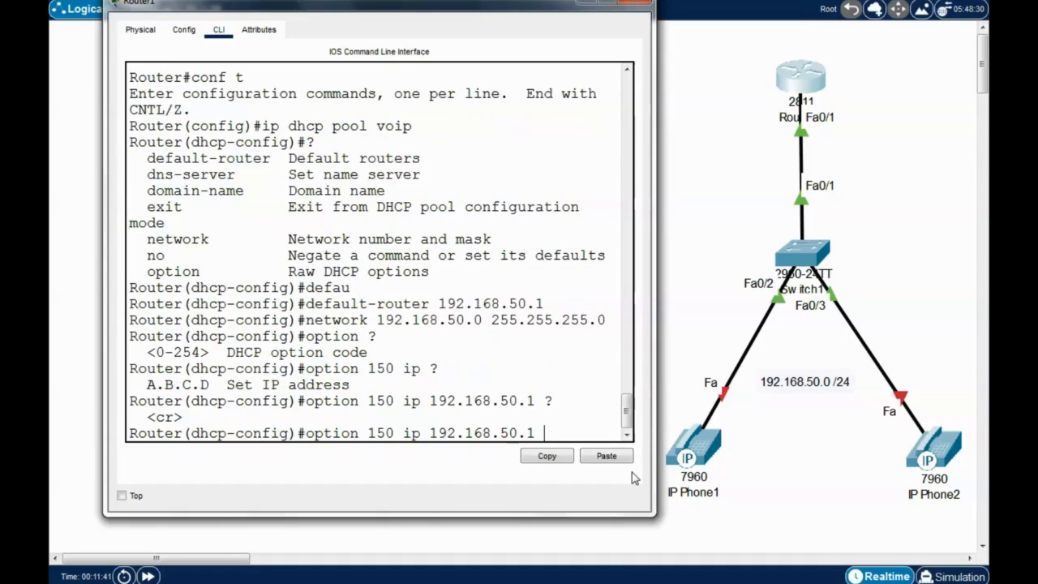
{"action": "key", "text": "Return"}
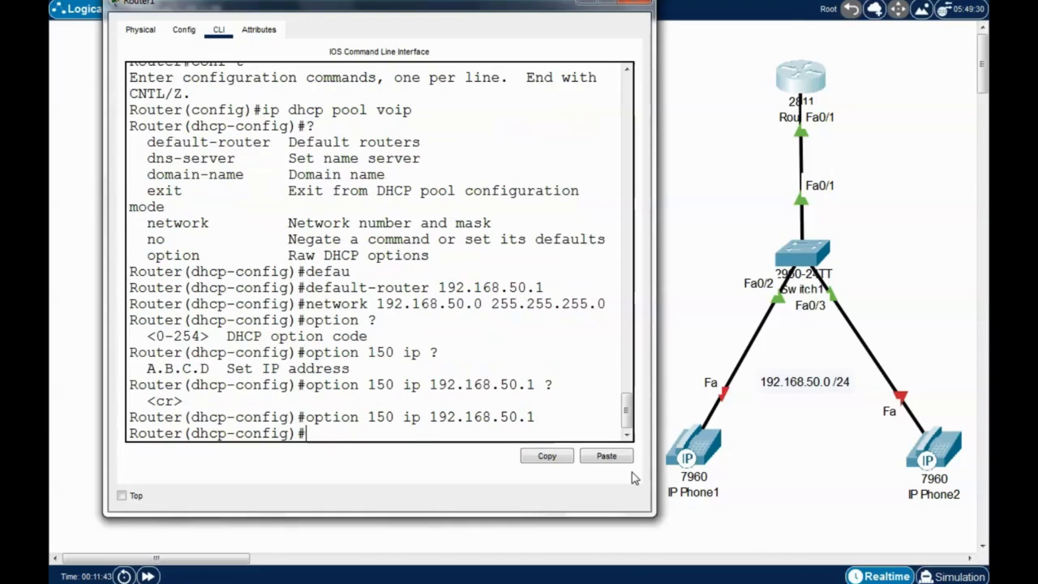
Leave DHCP pool configuration, re-enter global configuration mode with conf t and list all its available commands
{"action": "key", "text": "ctrl+z"}
{"action": "key", "text": "Return"}
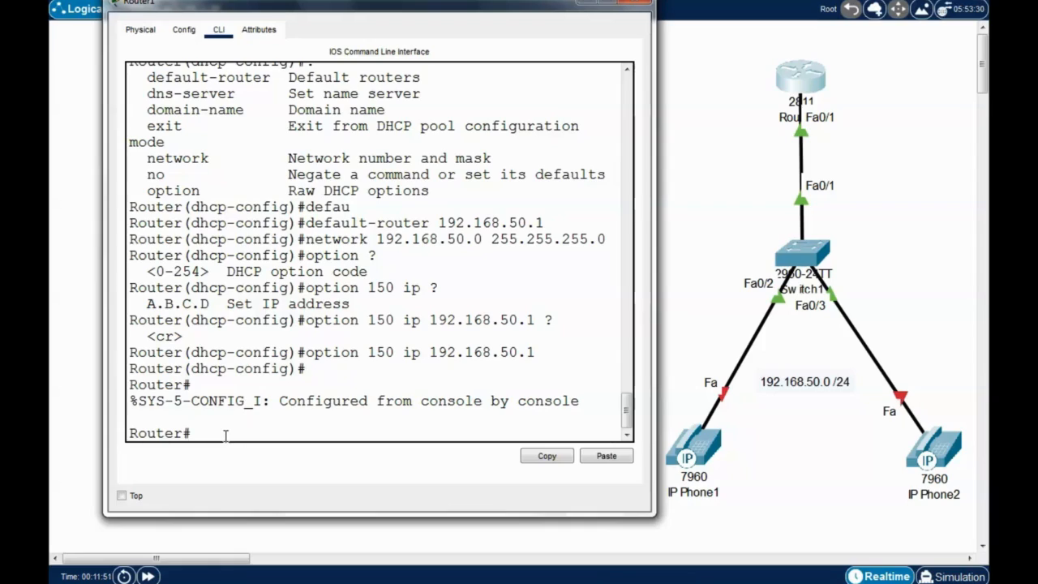
{"action": "type", "text": "conf t"}
{"action": "key", "text": "Return"}
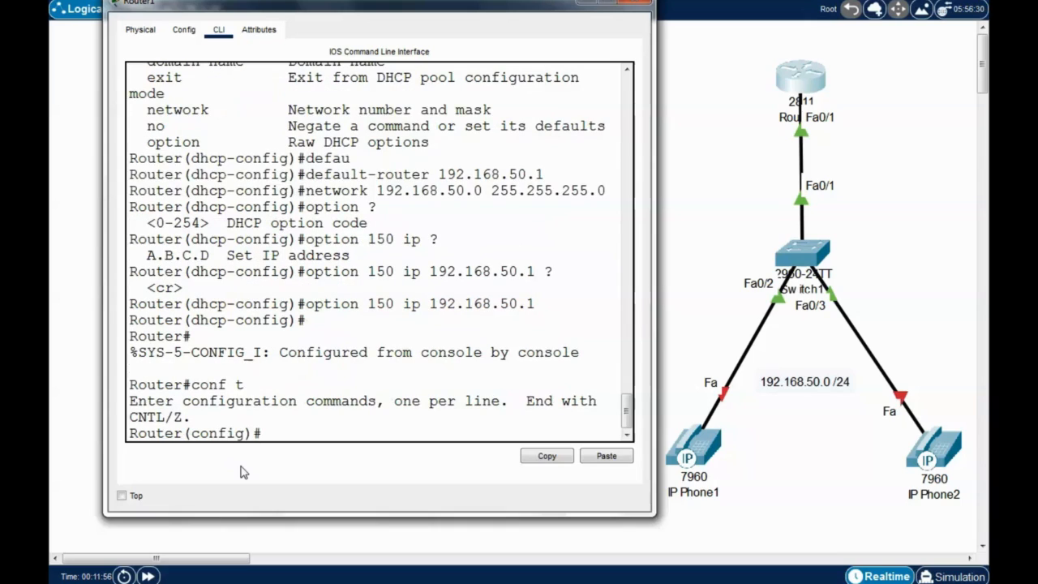
{"action": "type", "text": "?"}
{"action": "key", "text": "space"}
{"action": "key", "text": "space"}
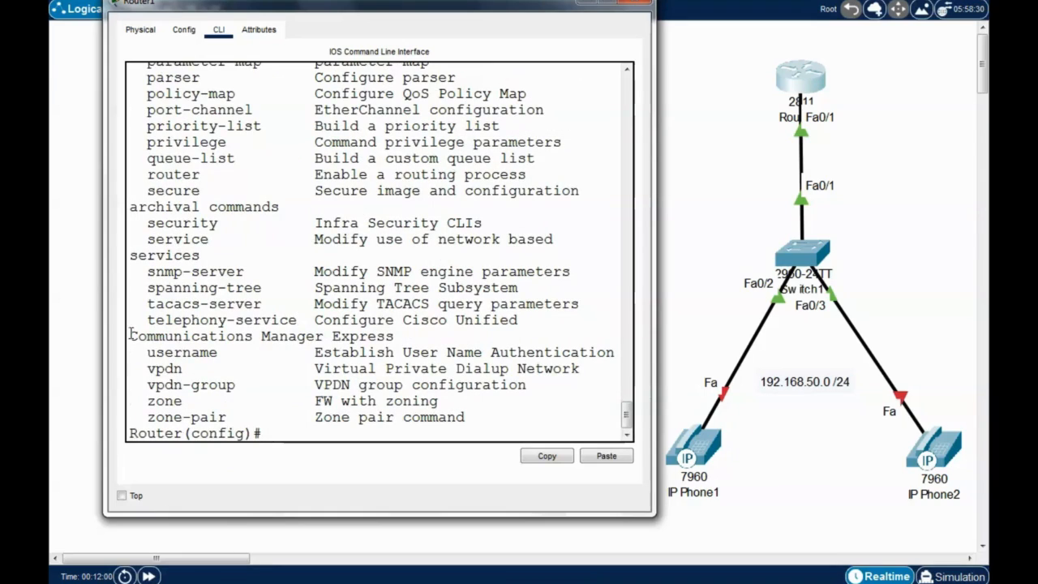
Enter telephony configuration mode with telephony-service and list its available commands
{"action": "left_click_drag", "start_coordinate": [148, 321], "coordinate": [299, 321]}
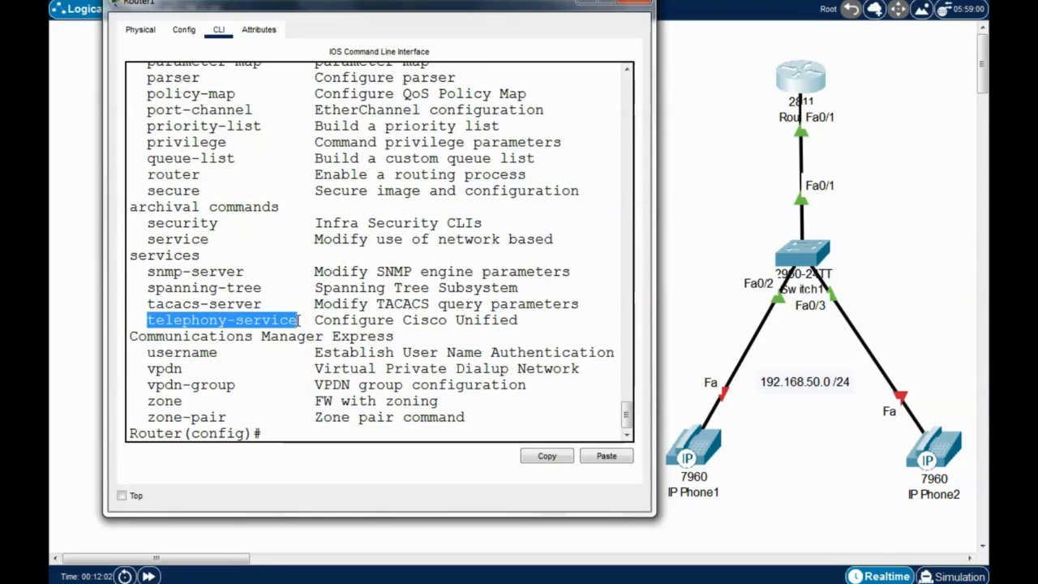
{"action": "left_click", "coordinate": [274, 432]}
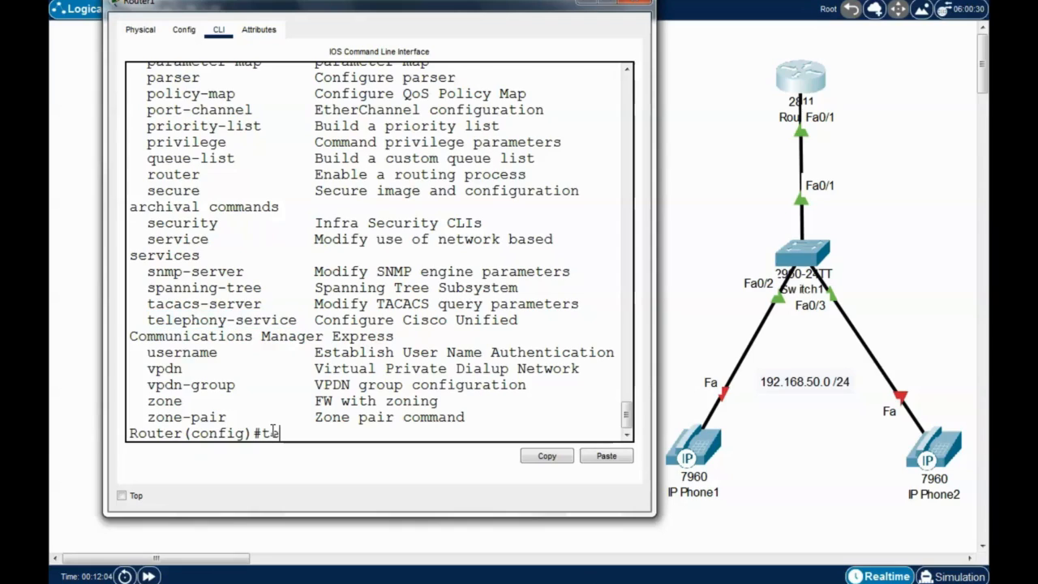
{"action": "type", "text": "tele"}
{"action": "key", "text": "Tab"}
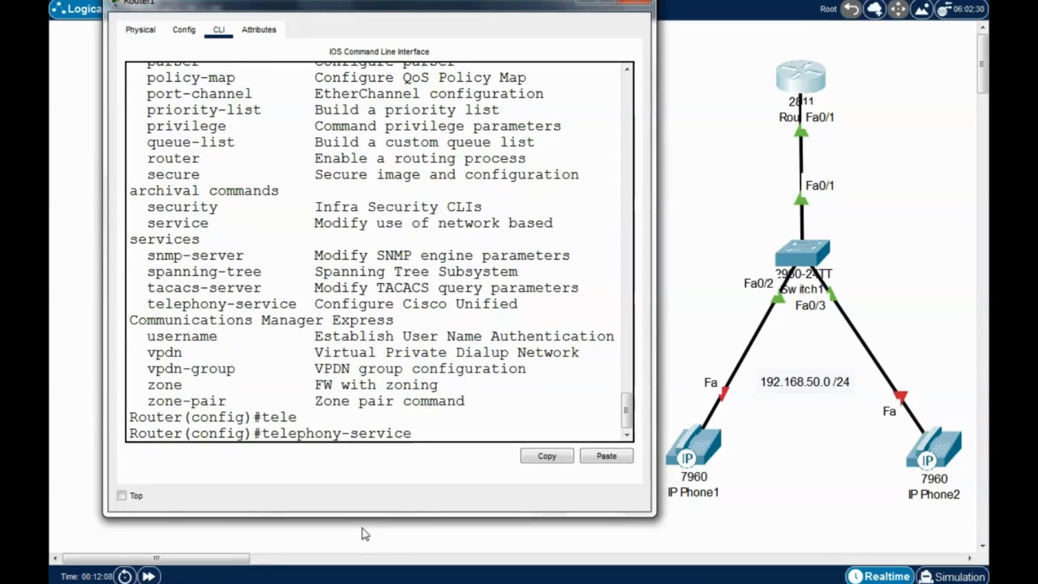
{"action": "key", "text": "Return"}
{"action": "type", "text": "?"}
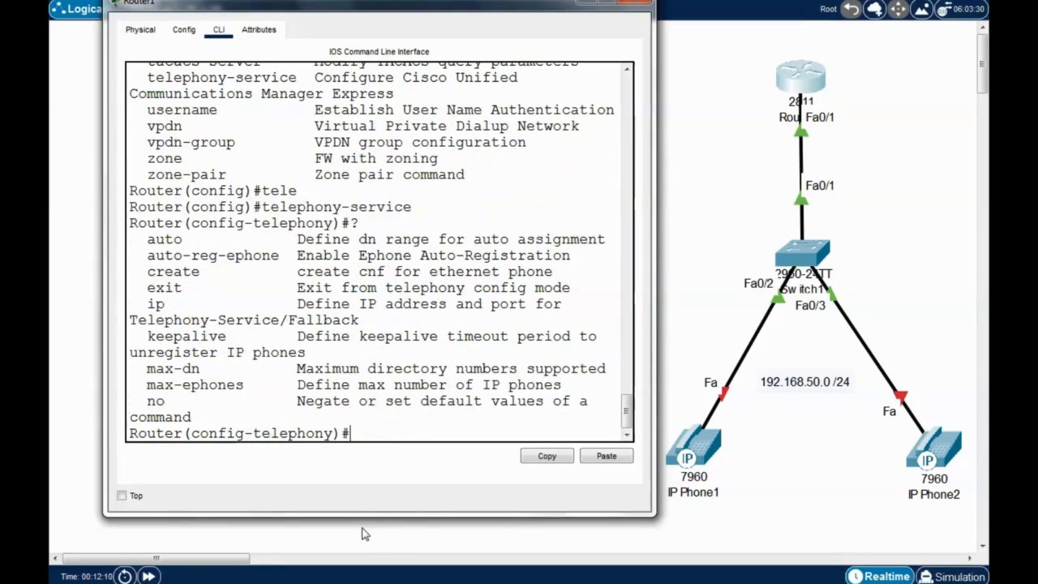
Move and enlarge the router's CLI window, then return to the config-telephony prompt
{"action": "left_click", "coordinate": [596, 457]}
{"action": "left_click_drag", "start_coordinate": [527, 3], "coordinate": [500, 0]}
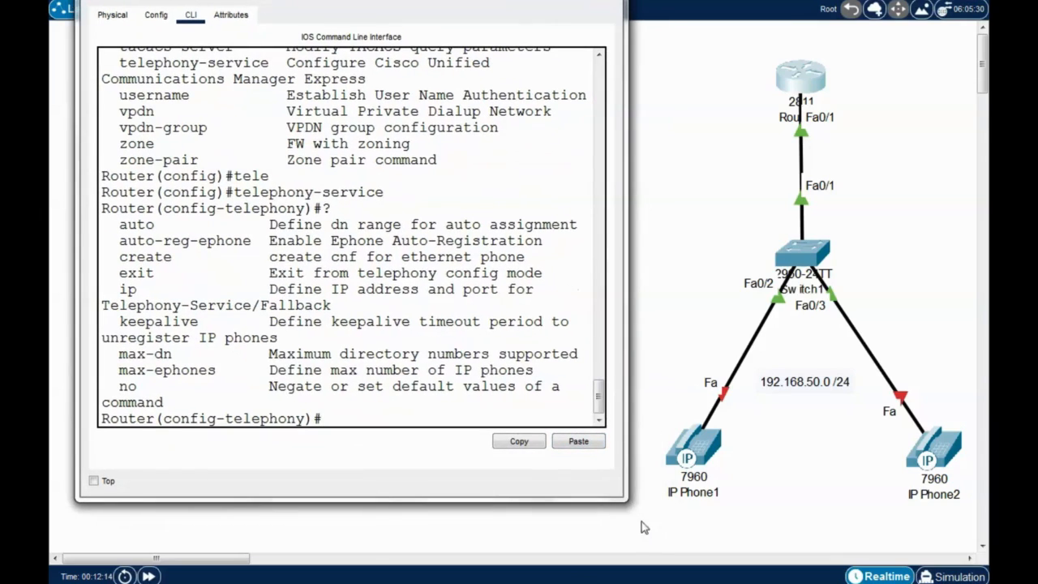
{"action": "left_click_drag", "start_coordinate": [626, 505], "coordinate": [681, 550]}
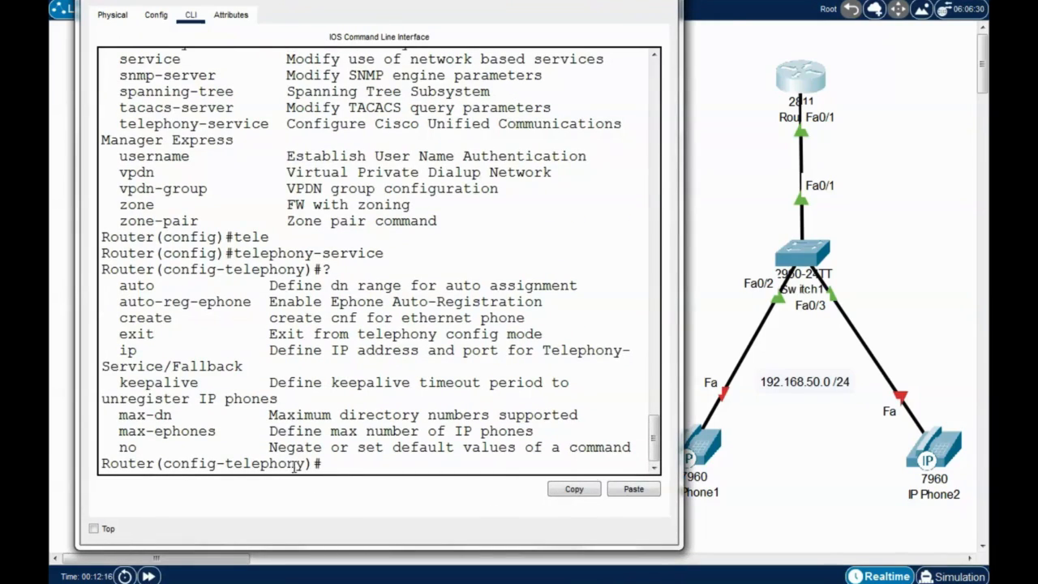
{"action": "left_click_drag", "start_coordinate": [305, 463], "coordinate": [165, 462]}
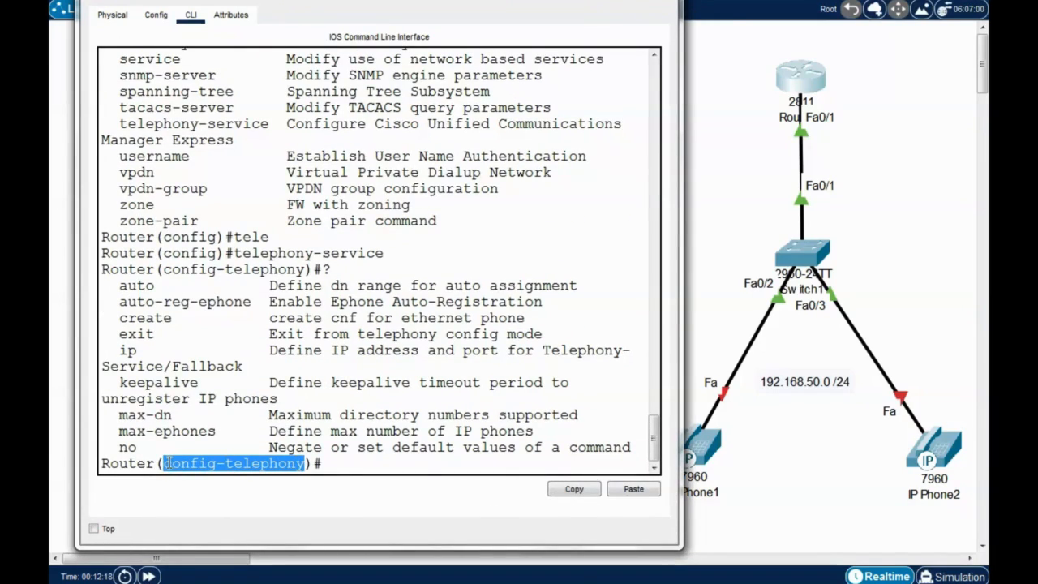
{"action": "left_click", "coordinate": [339, 463]}
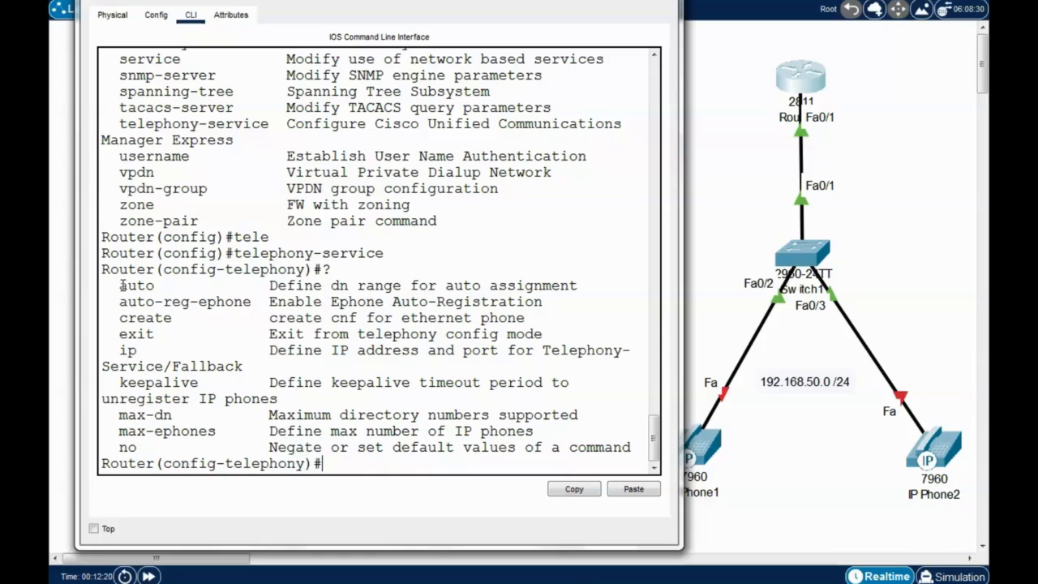
{"action": "left_click_drag", "start_coordinate": [121, 285], "coordinate": [156, 285]}
{"action": "left_click", "coordinate": [335, 466]}
{"action": "type", "text": "auto assign"}
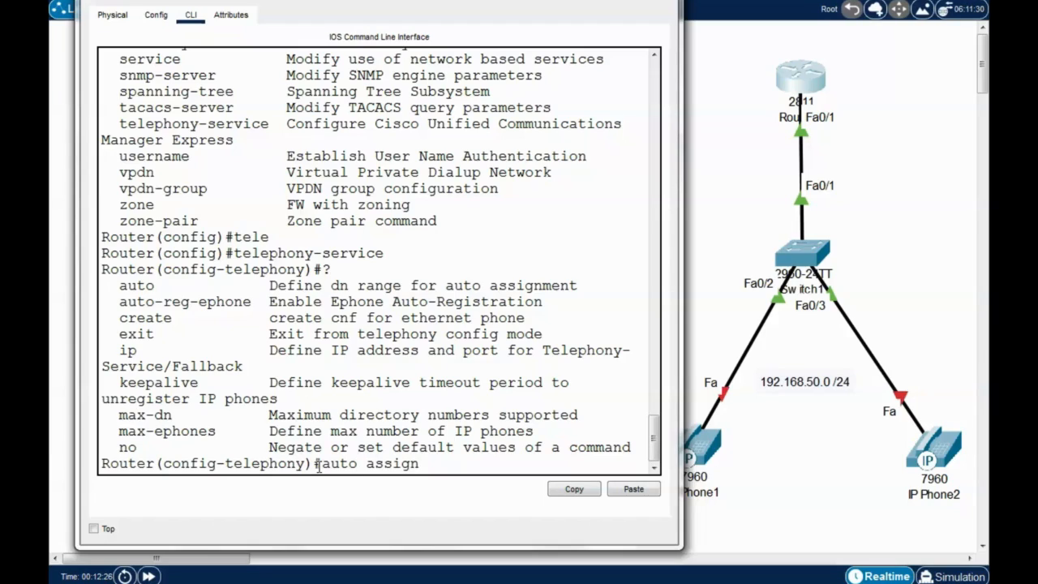
{"action": "type", "text": " 1 to 2"}
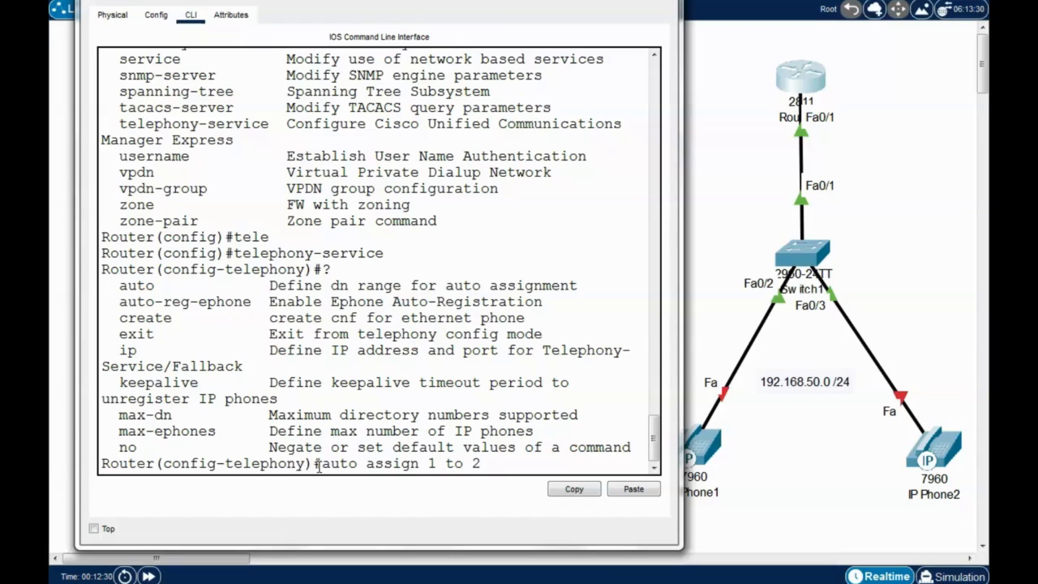
{"action": "left_click", "coordinate": [598, 492]}
{"action": "left_click", "coordinate": [570, 496]}
{"action": "key", "text": "BackSpace"}
{"action": "key", "text": "BackSpace"}
{"action": "key", "text": "BackSpace"}
{"action": "key", "text": "BackSpace"}
{"action": "key", "text": "BackSpace"}
{"action": "key", "text": "BackSpace"}
{"action": "key", "text": "BackSpace"}
{"action": "key", "text": "BackSpace"}
{"action": "key", "text": "BackSpace"}
{"action": "key", "text": "BackSpace"}
{"action": "key", "text": "BackSpace"}
{"action": "key", "text": "BackSpace"}
{"action": "key", "text": "BackSpace"}
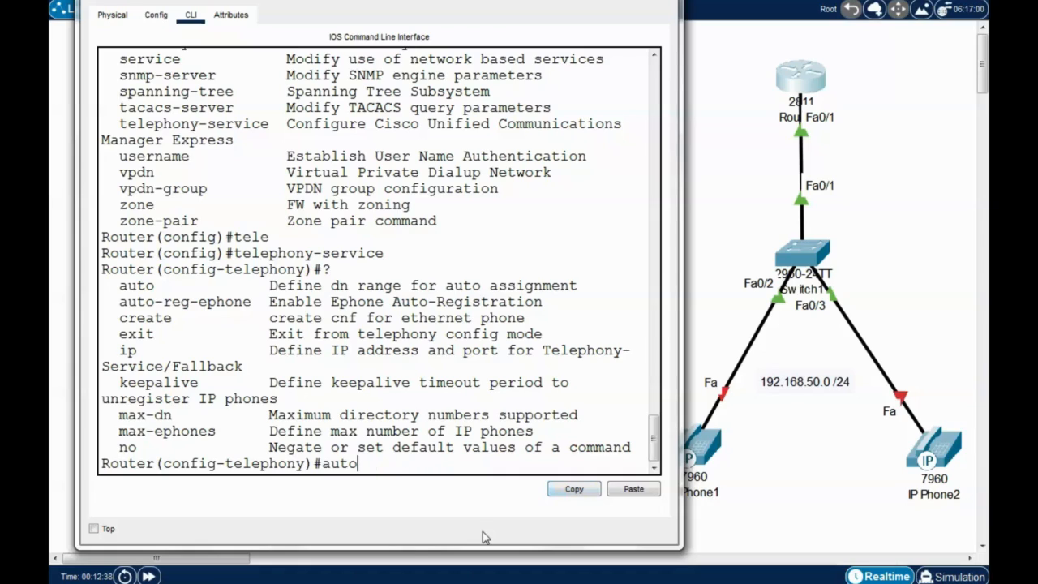
Define the automatic directory number range with auto assign 1 to 10, checking the command help for each argument
{"action": "type", "text": "?"}
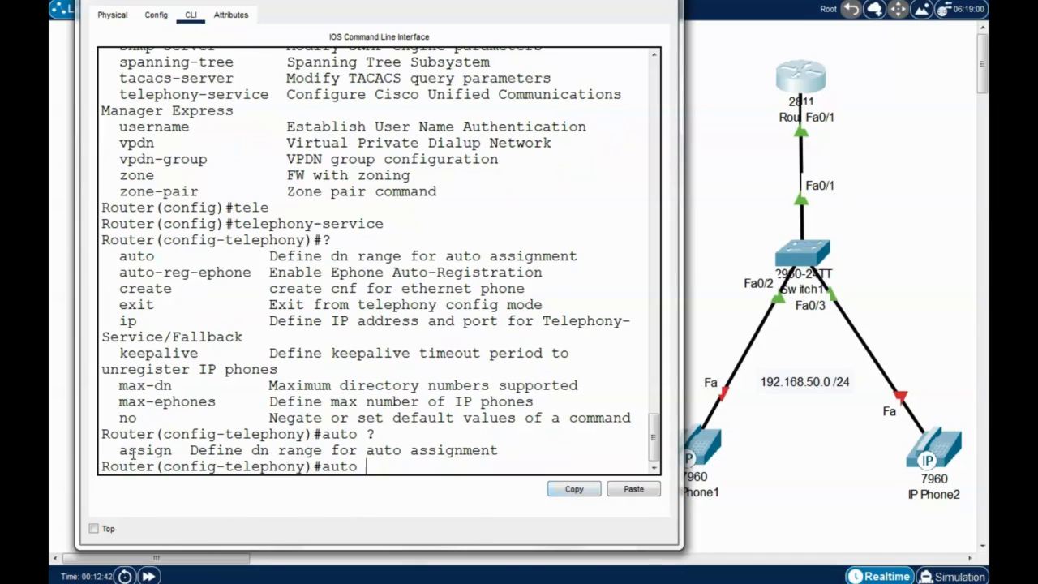
{"action": "type", "text": "as"}
{"action": "key", "text": "Tab"}
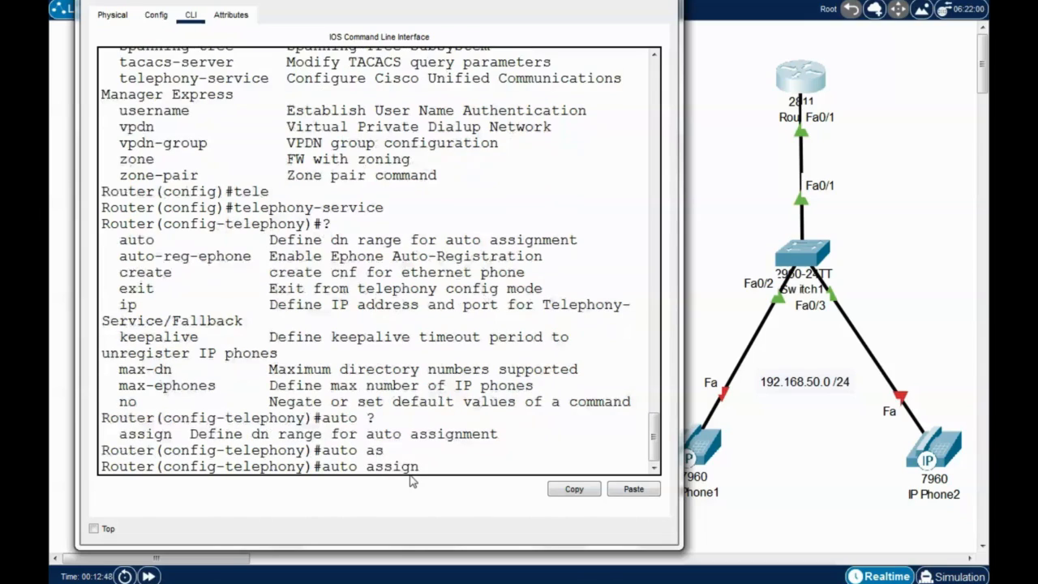
{"action": "type", "text": "?"}
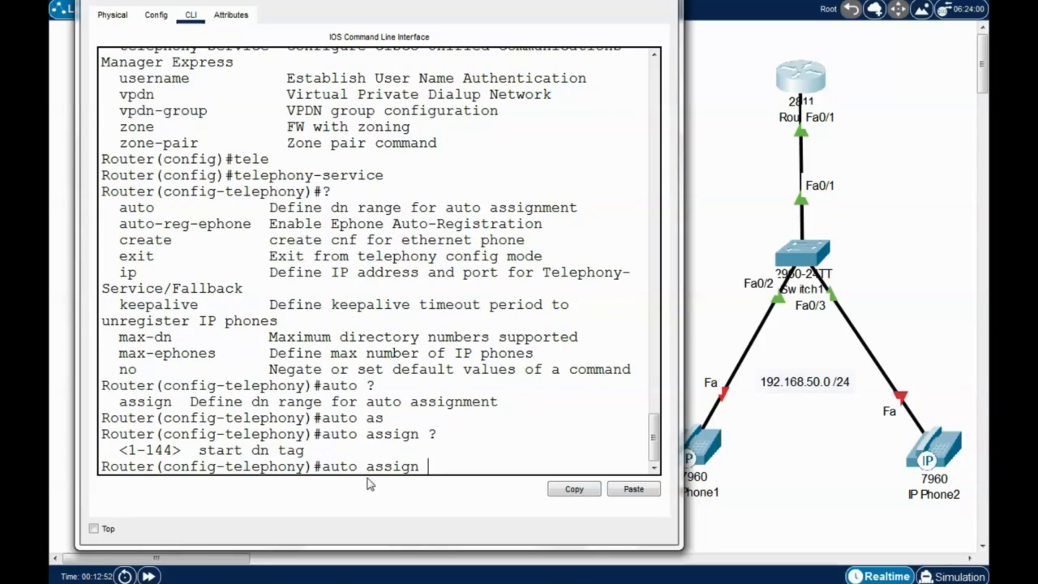
{"action": "type", "text": "1 ?t"}
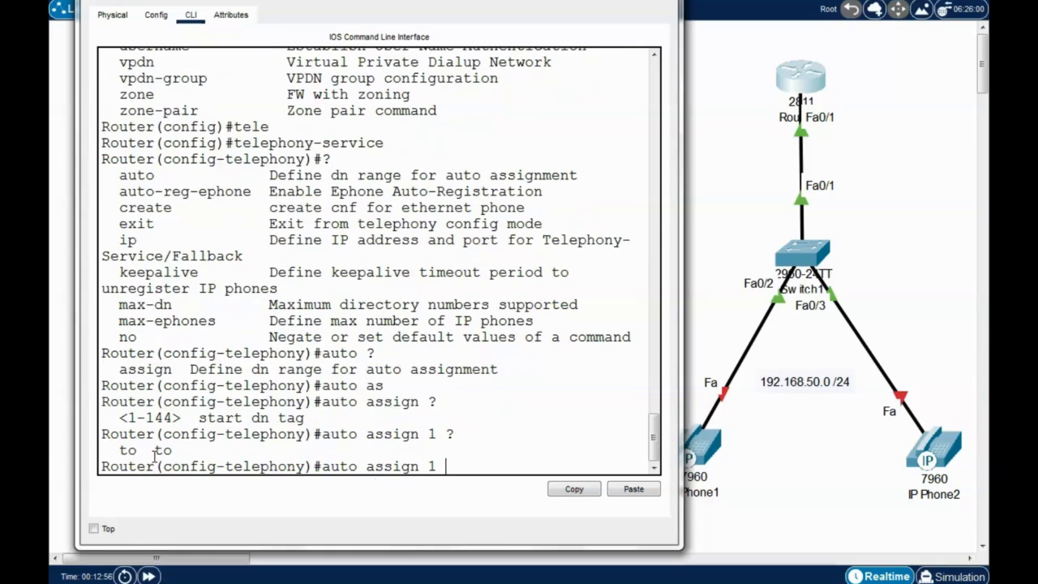
{"action": "type", "text": "o"}
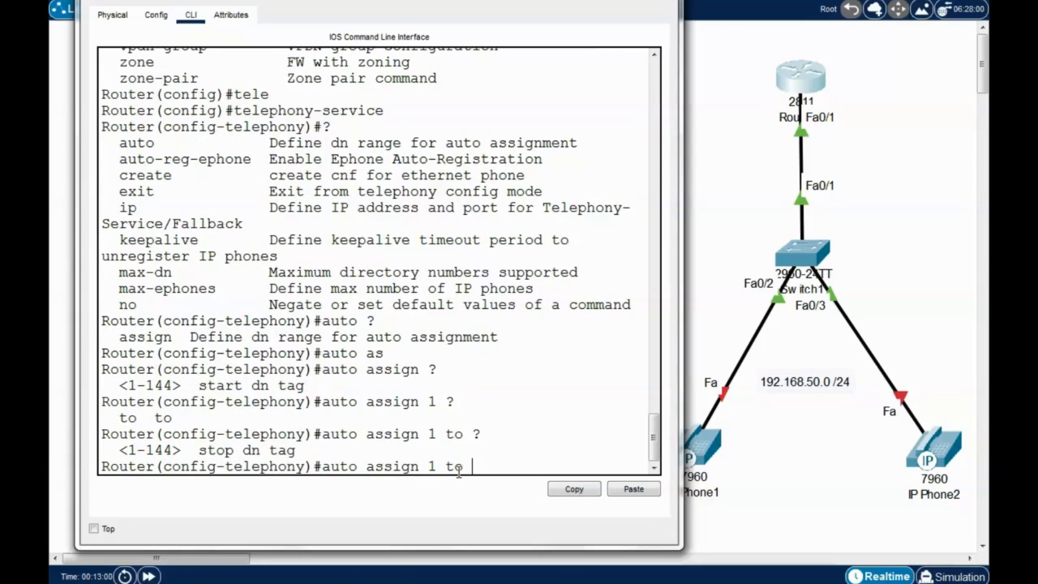
{"action": "type", "text": " ?10 ?"}
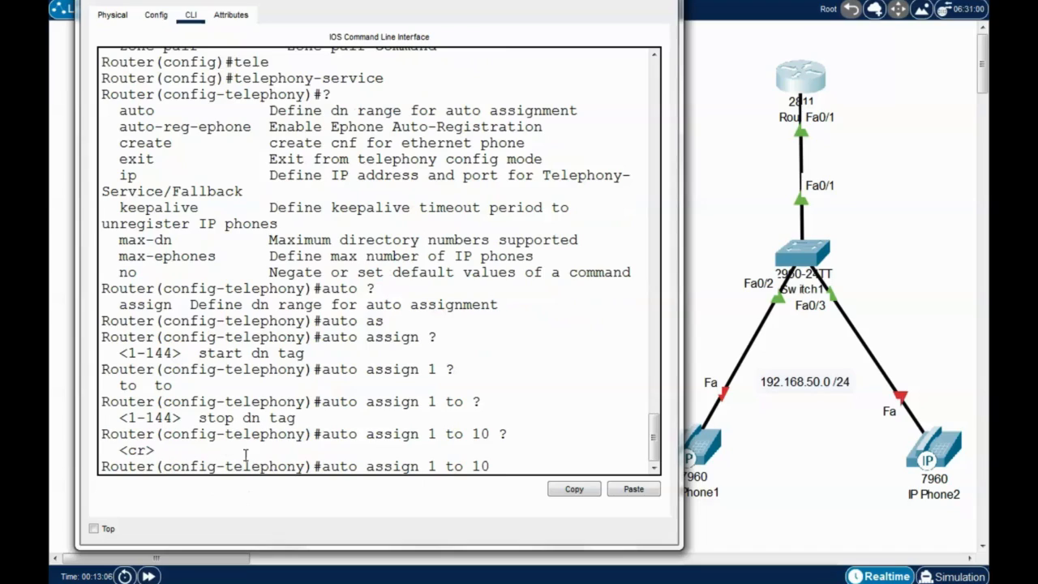
{"action": "left_click_drag", "start_coordinate": [493, 466], "coordinate": [339, 464]}
{"action": "left_click", "coordinate": [499, 454]}
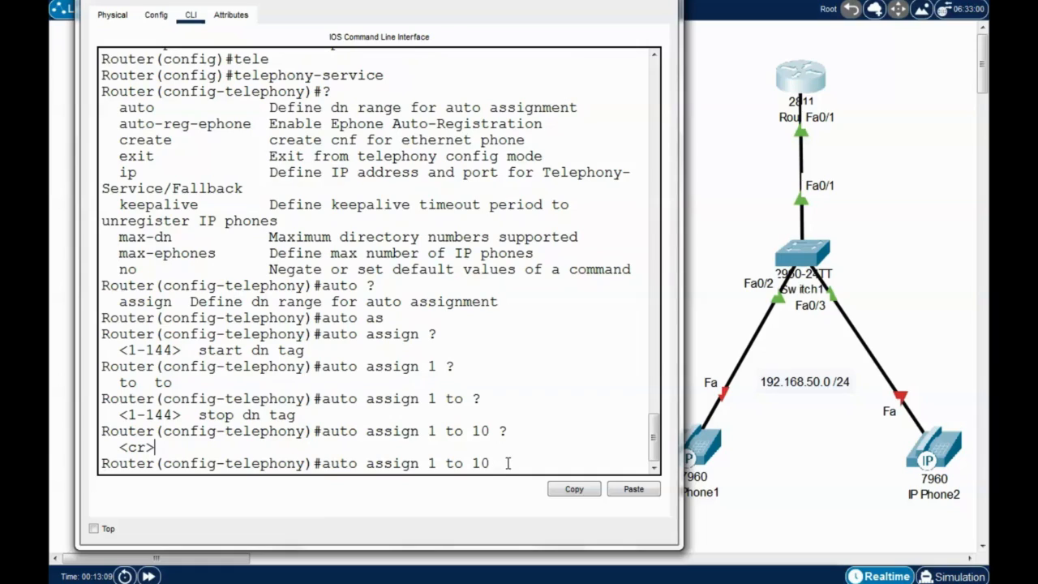
{"action": "key", "text": "Return"}
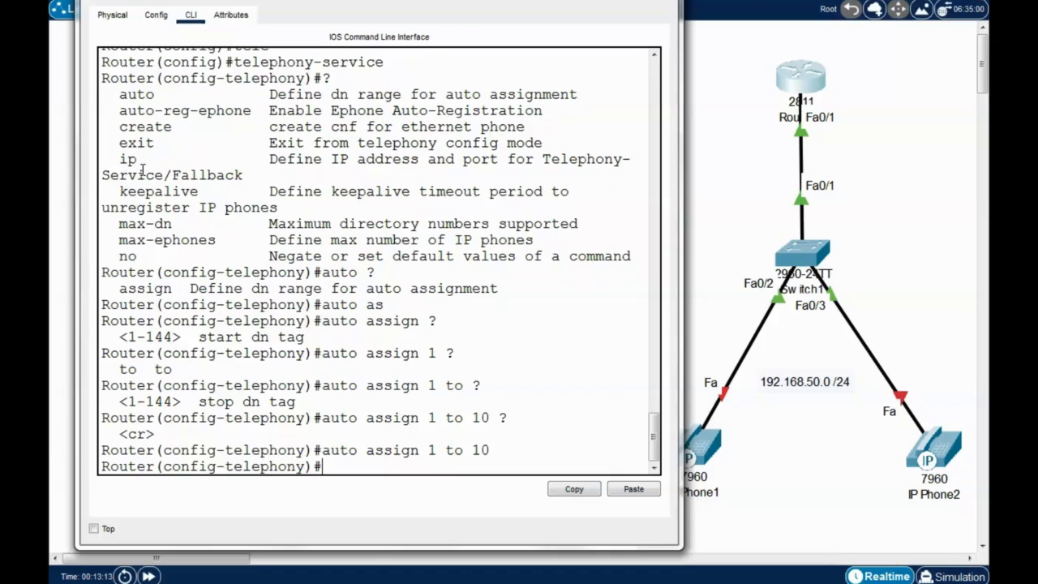
Define the telephony service's source address as 192.168.50.1 on port 2000, checking the ip source-address command help for each argument
{"action": "left_click_drag", "start_coordinate": [142, 162], "coordinate": [119, 159]}
{"action": "left_click_drag", "start_coordinate": [269, 159], "coordinate": [616, 164]}
{"action": "left_click", "coordinate": [338, 461]}
{"action": "type", "text": "ip ?"}
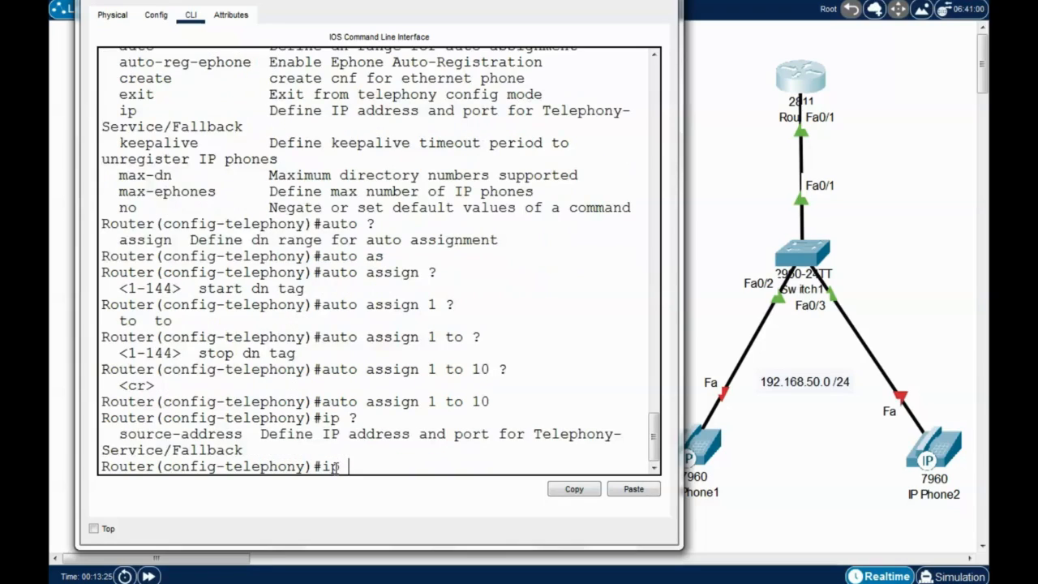
{"action": "type", "text": "source"}
{"action": "key", "text": "Tab"}
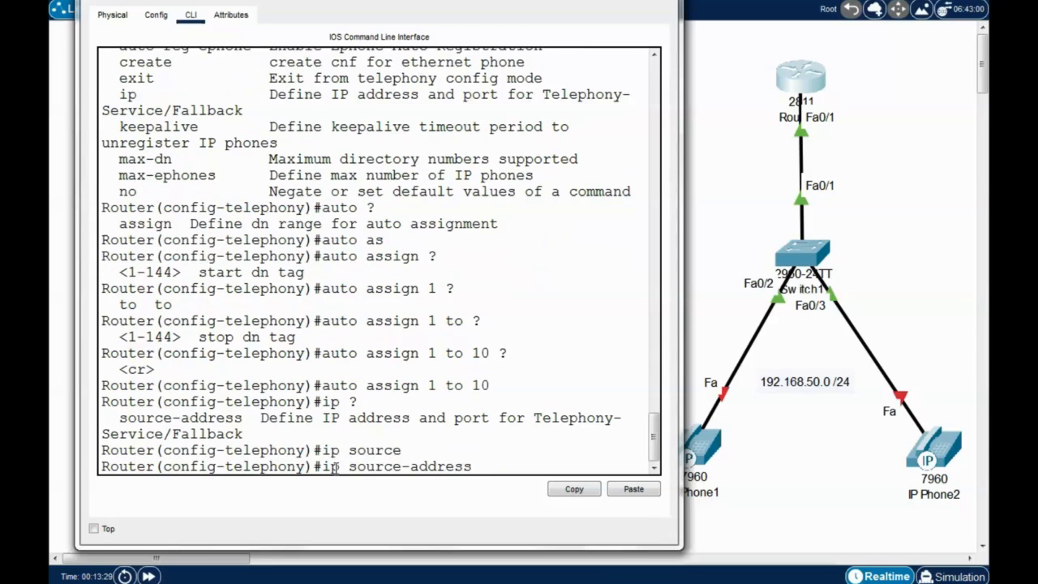
{"action": "type", "text": "?"}
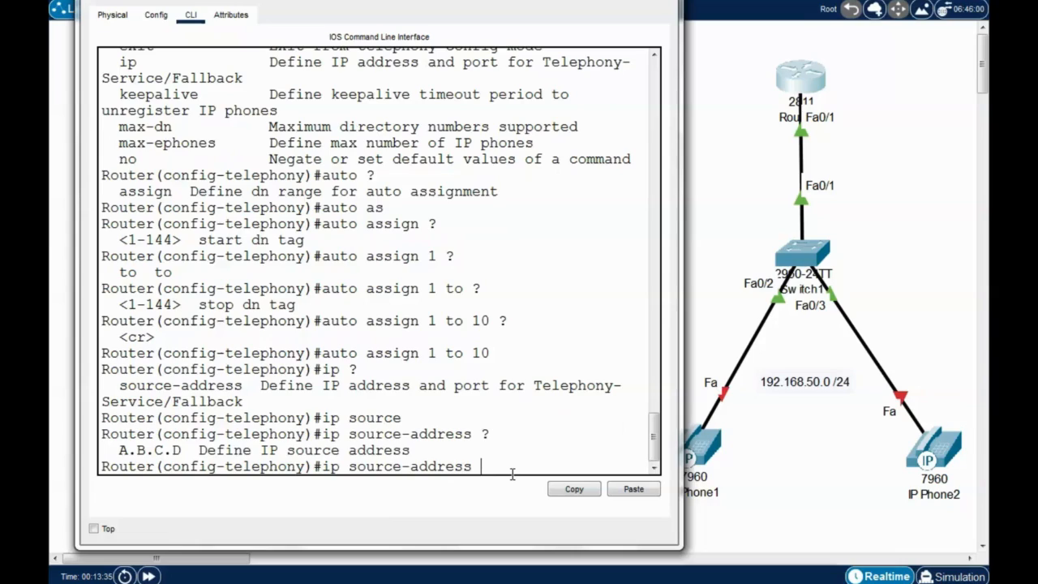
{"action": "type", "text": "192.168.50.1 ?"}
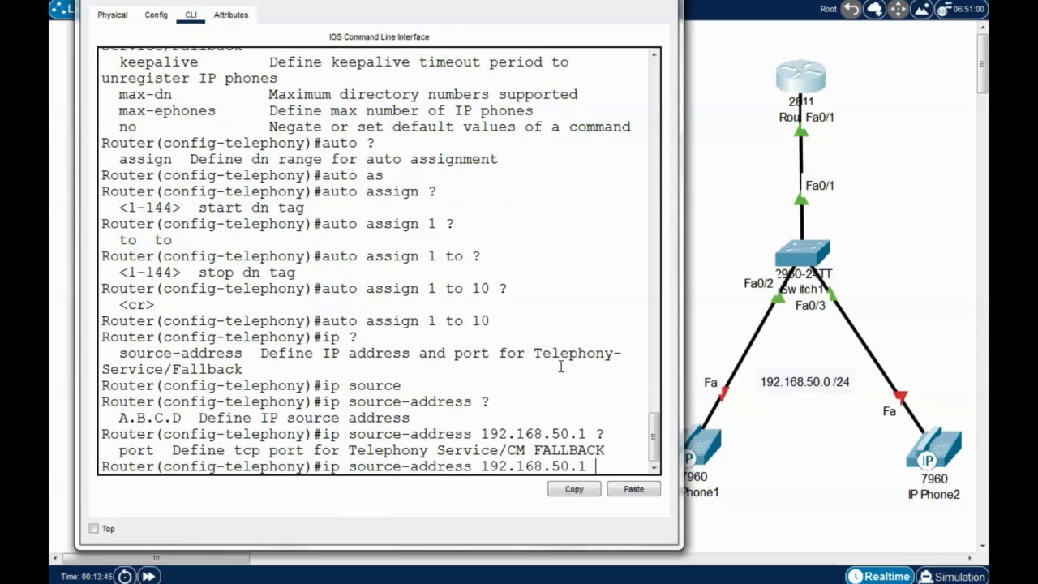
{"action": "left_click_drag", "start_coordinate": [679, 359], "coordinate": [743, 359]}
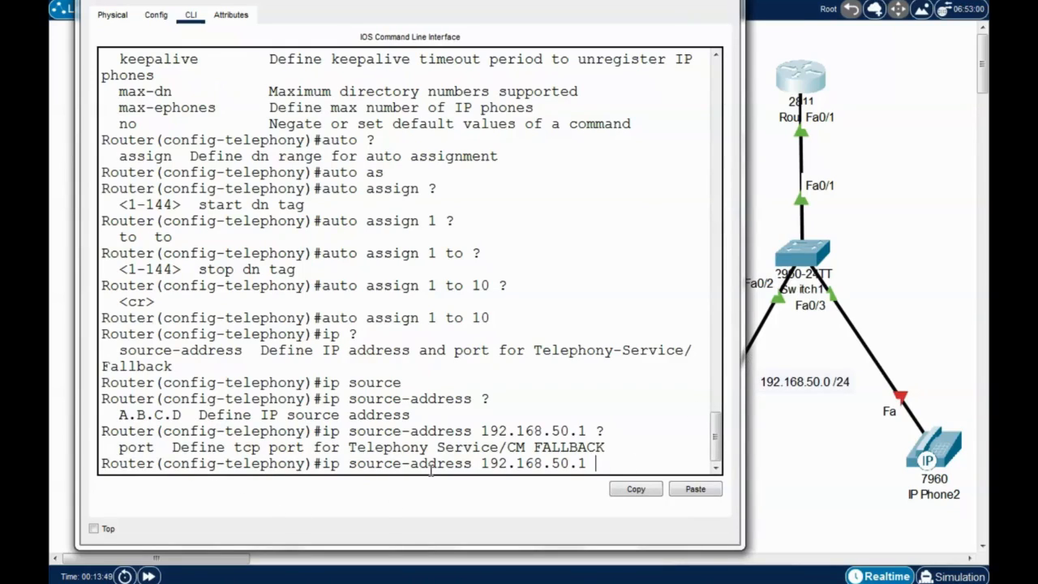
{"action": "type", "text": "port ?"}
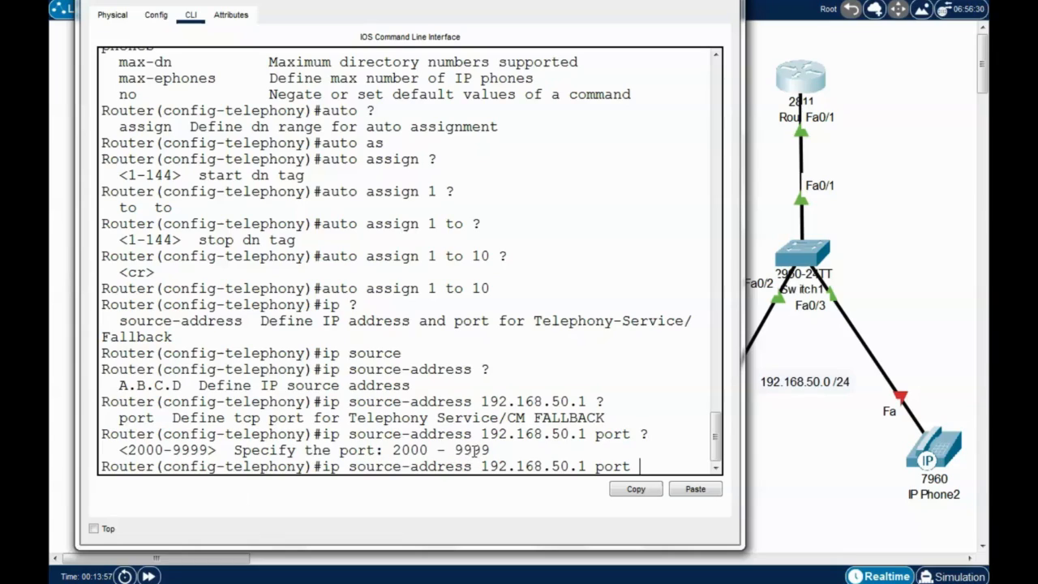
{"action": "type", "text": "2000"}
{"action": "key", "text": "Return"}
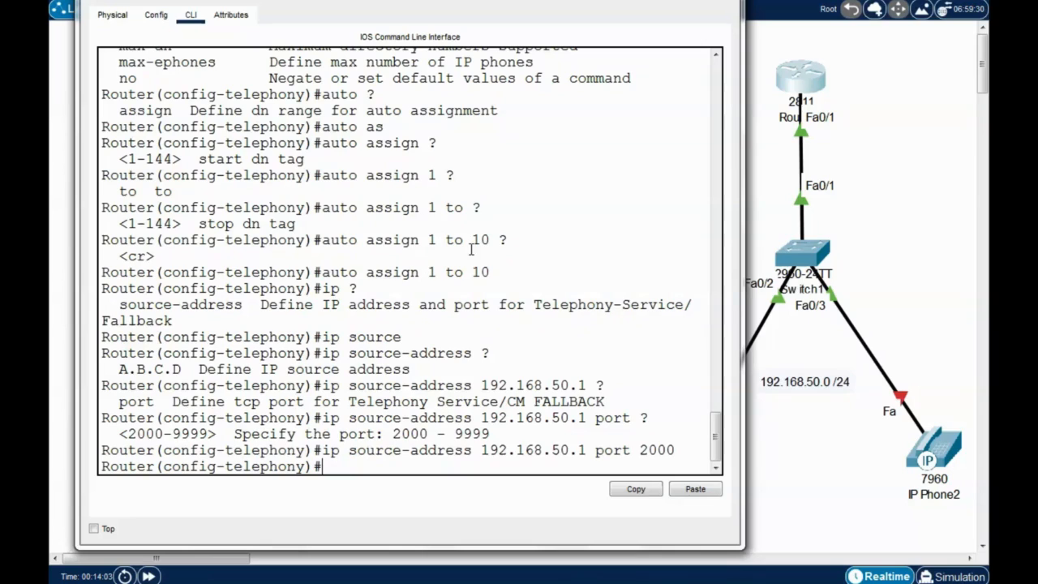
Review the telephony command list, examining the auto, ip, max-dn and max-ephones entries
{"action": "scroll", "coordinate": [442, 290], "scroll_direction": "up", "scroll_amount": 1}
{"action": "scroll", "coordinate": [442, 290], "scroll_direction": "down", "scroll_amount": 1}
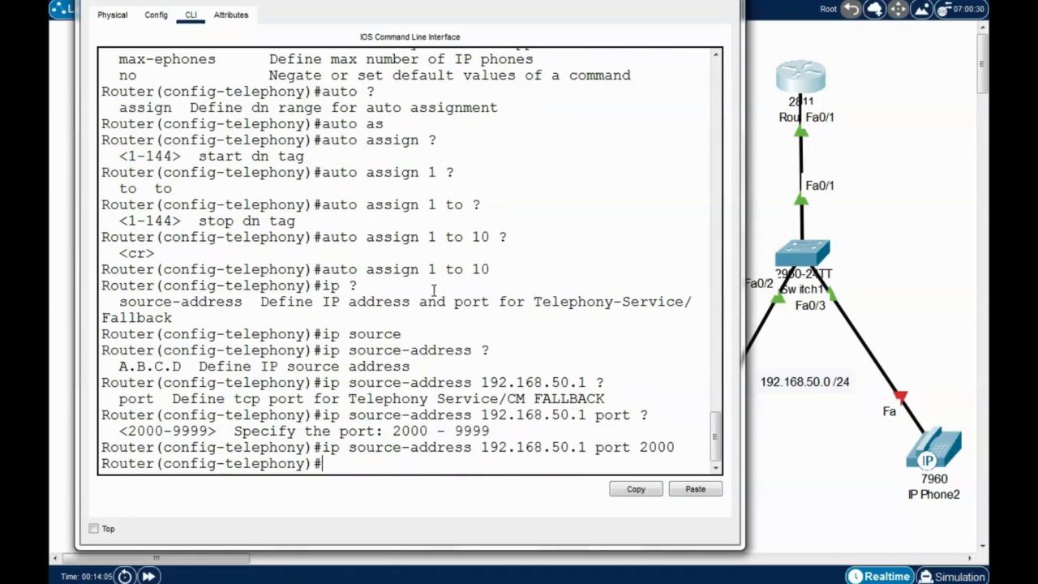
{"action": "scroll", "coordinate": [422, 290], "scroll_direction": "up", "scroll_amount": 2}
{"action": "scroll", "coordinate": [397, 284], "scroll_direction": "up", "scroll_amount": 3}
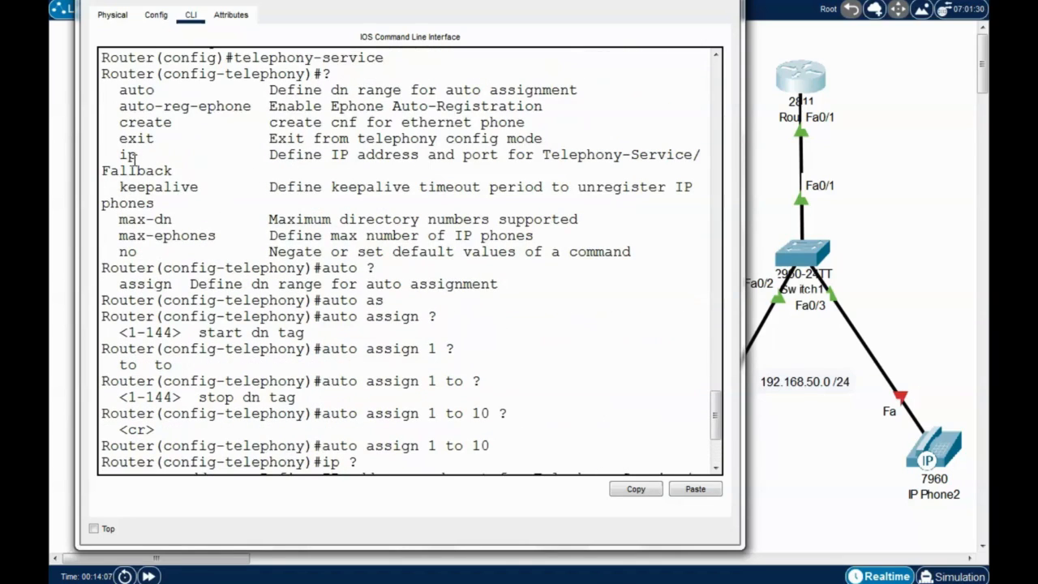
{"action": "double_click", "coordinate": [135, 90]}
{"action": "double_click", "coordinate": [129, 154]}
{"action": "left_click", "coordinate": [151, 219]}
{"action": "left_click_drag", "start_coordinate": [177, 219], "coordinate": [120, 219]}
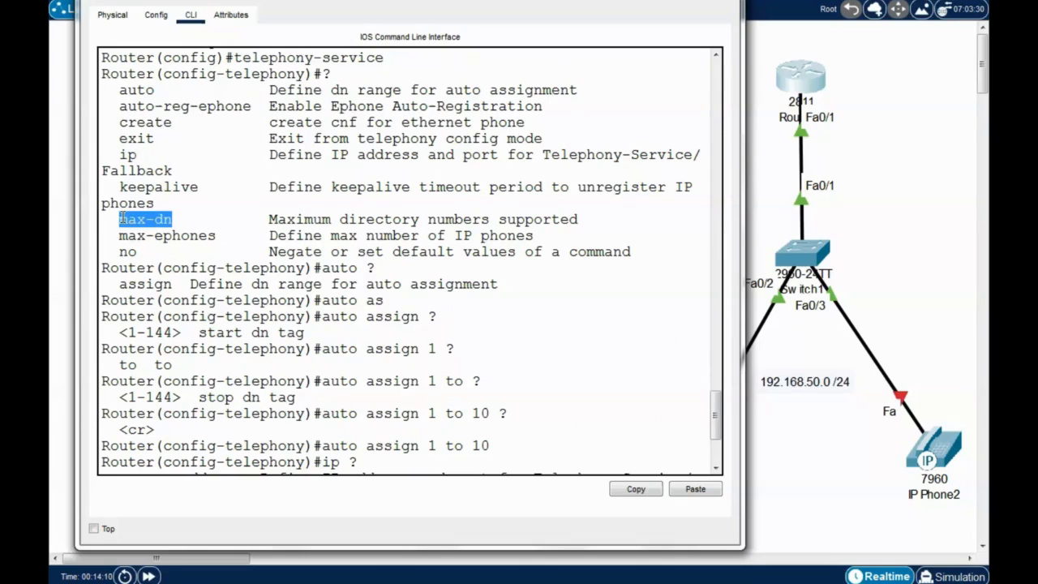
{"action": "left_click", "coordinate": [156, 251]}
{"action": "left_click_drag", "start_coordinate": [216, 237], "coordinate": [122, 236]}
{"action": "left_click", "coordinate": [565, 409]}
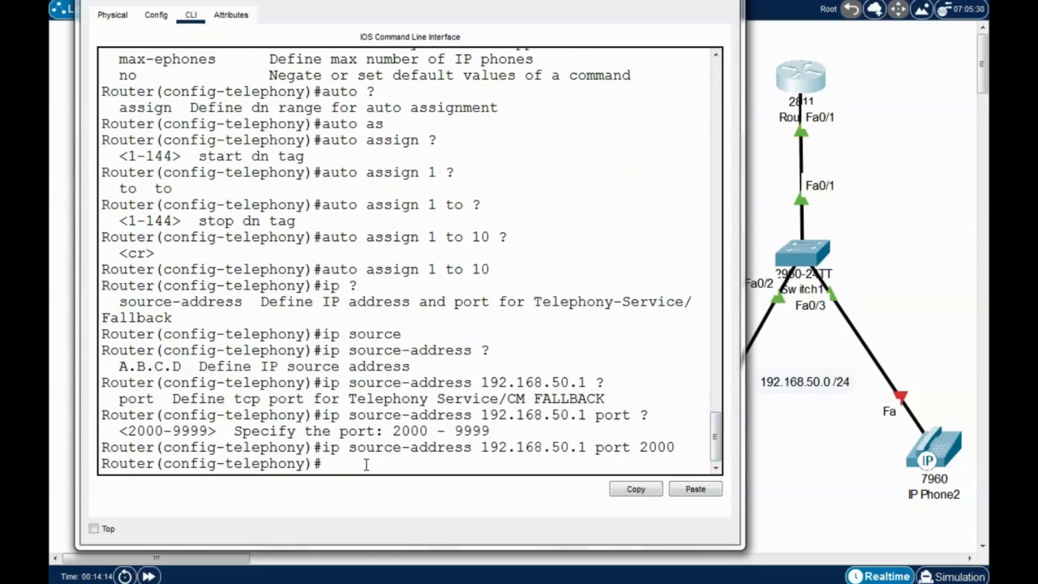
Check the help for max-dn and set the maximum number of directory numbers to 10
{"action": "type", "text": "max"}
{"action": "type", "text": "?"}
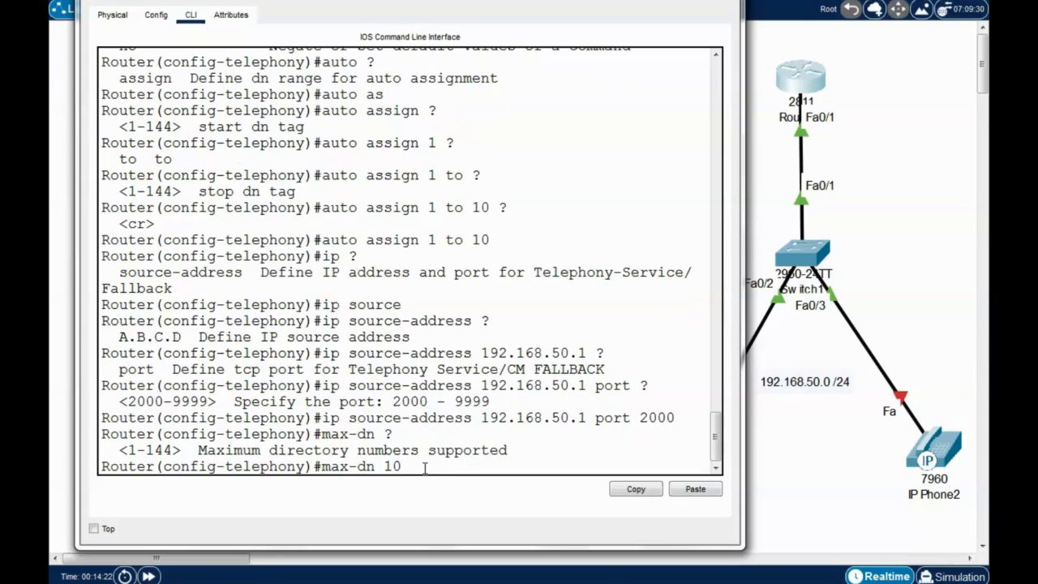
{"action": "key", "text": "Return"}
Check the help for max-ephones and set the maximum number of supported phones to 10
{"action": "key", "text": "Up"}
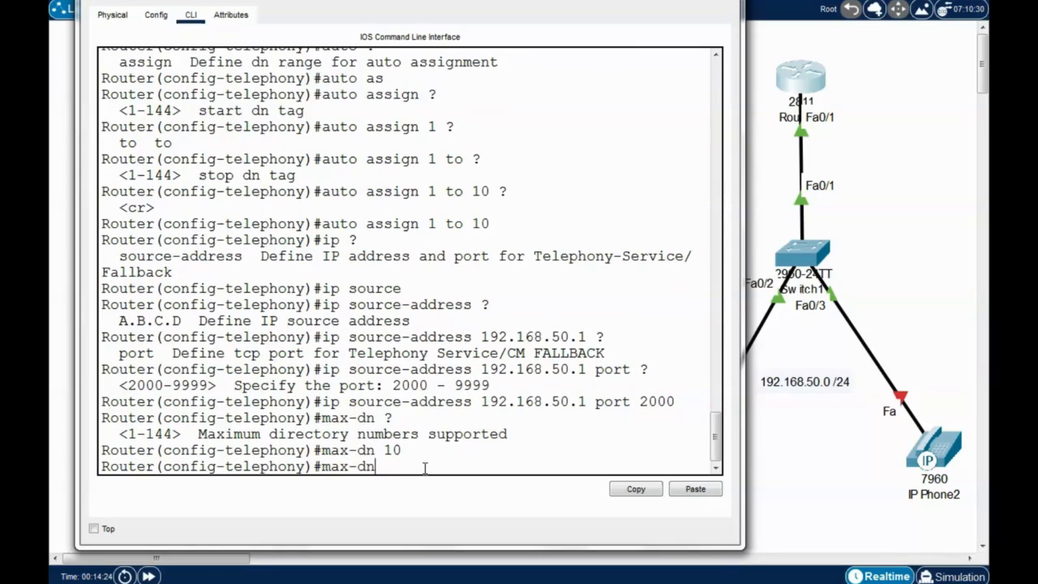
{"action": "key", "text": "BackSpace"}
{"action": "key", "text": "BackSpace"}
{"action": "type", "text": "ep"}
{"action": "key", "text": "Tab"}
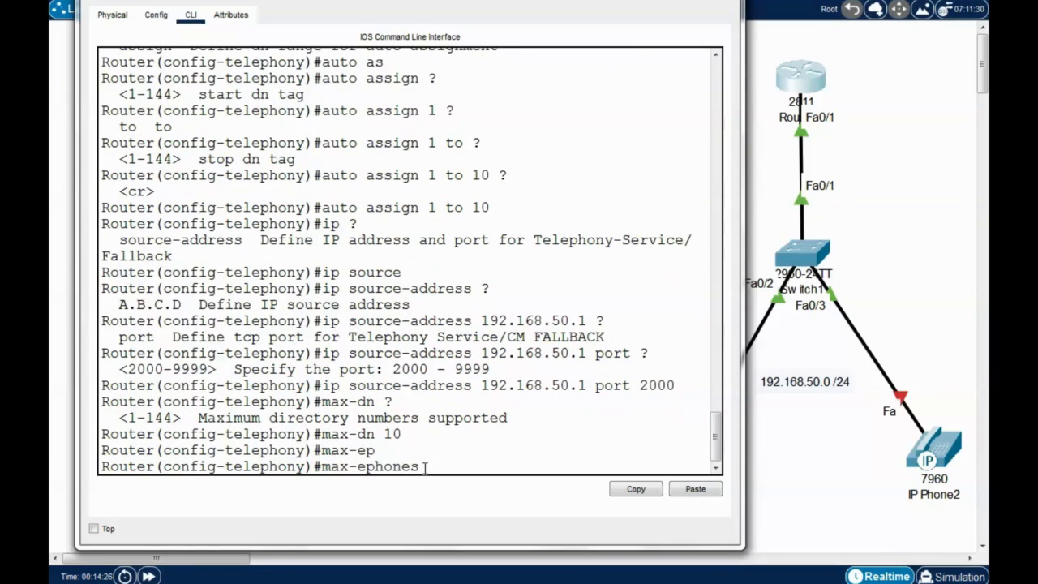
{"action": "type", "text": "?"}
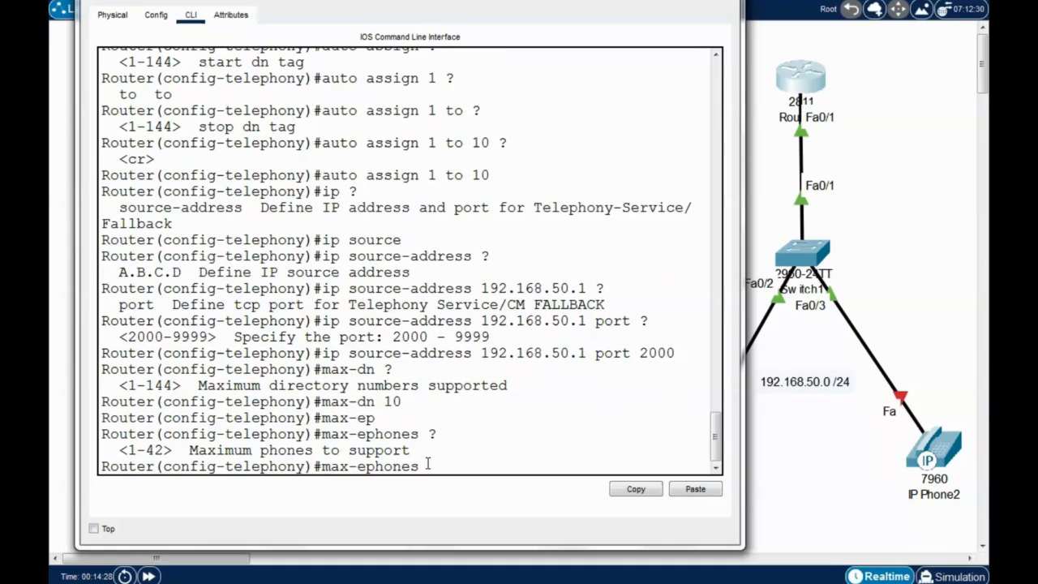
{"action": "type", "text": "10"}
{"action": "key", "text": "Return"}
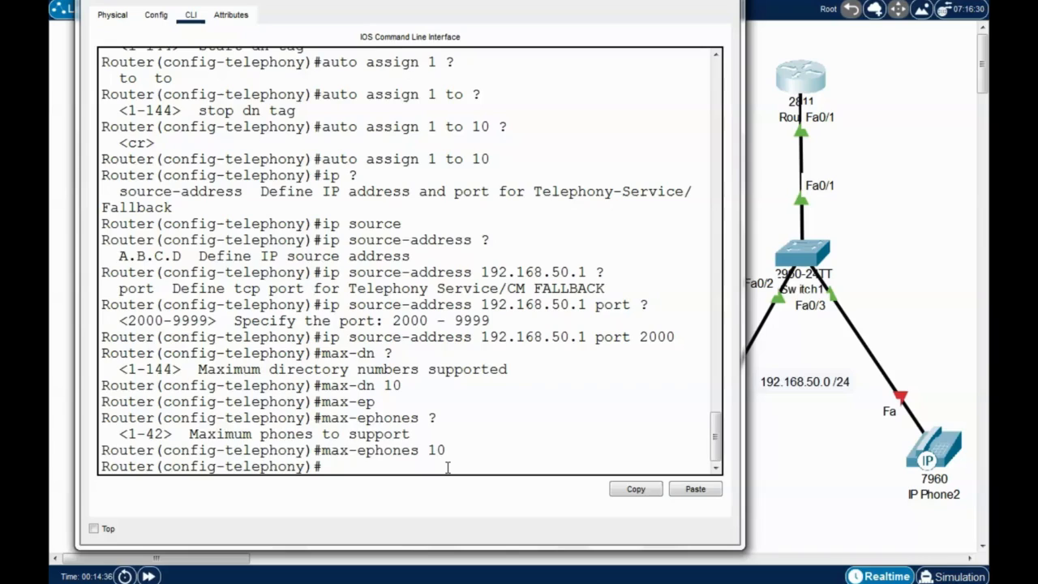
Leave telephony configuration, re-enter global configuration mode with conf t and find ephone-dn in the full command list
{"action": "key", "text": "ctrl+z"}
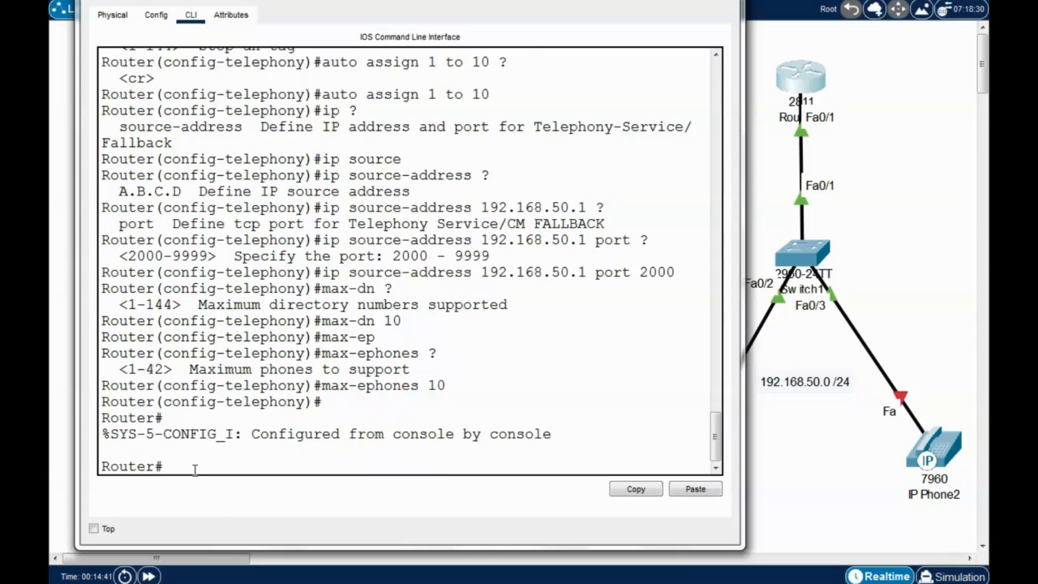
{"action": "type", "text": "conf t"}
{"action": "key", "text": "Return"}
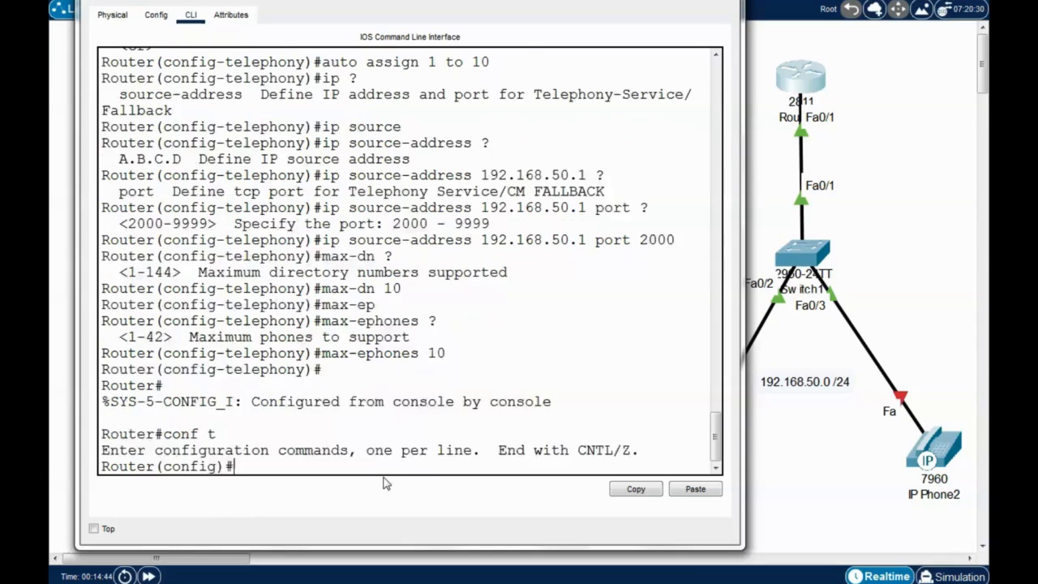
{"action": "type", "text": "?"}
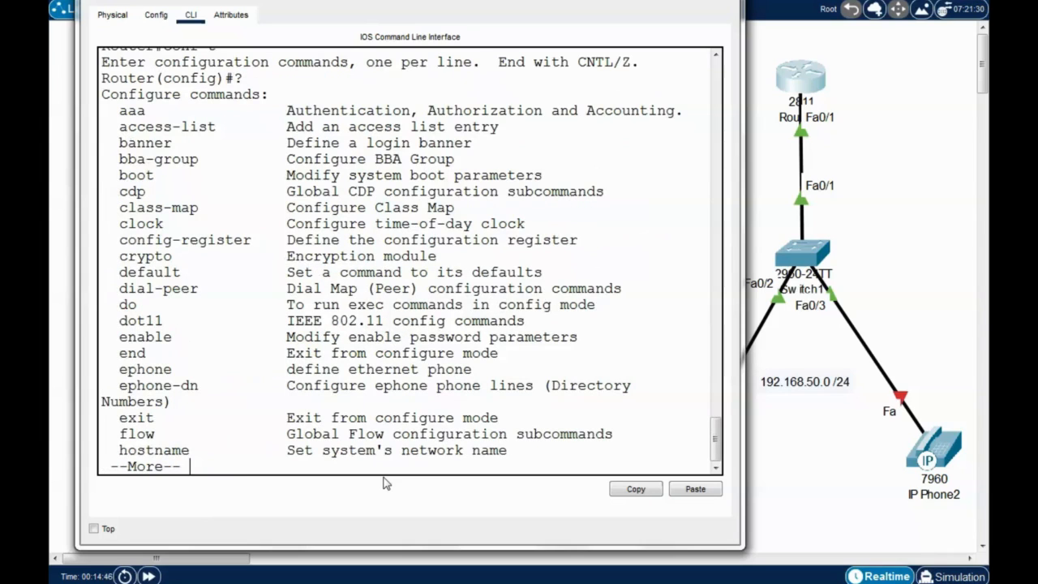
{"action": "key", "text": "space"}
{"action": "key", "text": "space"}
{"action": "scroll", "coordinate": [309, 347], "scroll_direction": "up", "scroll_amount": 6}
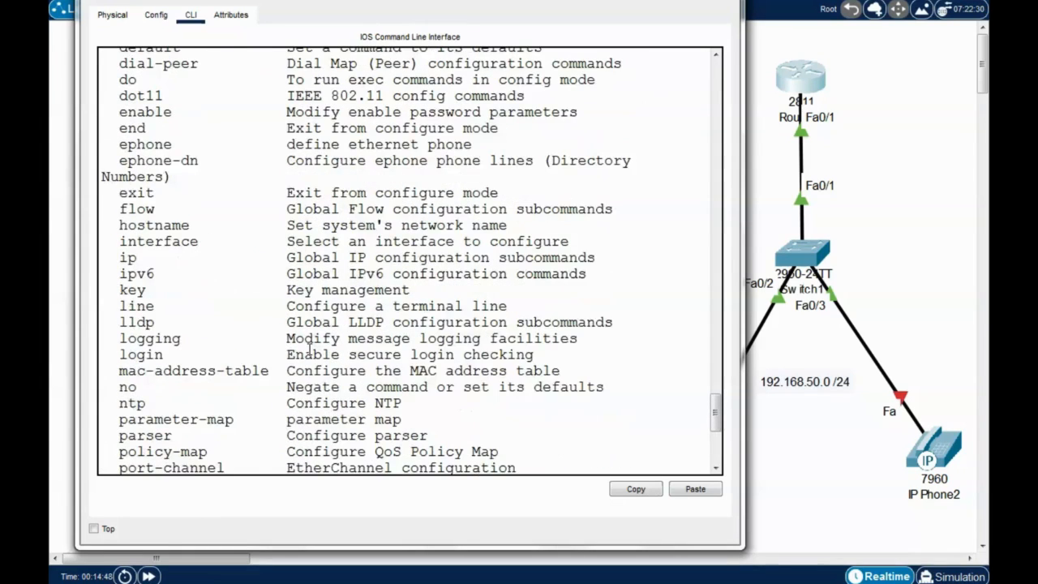
{"action": "scroll", "coordinate": [309, 347], "scroll_direction": "up", "scroll_amount": 1}
{"action": "left_click_drag", "start_coordinate": [120, 205], "coordinate": [199, 205]}
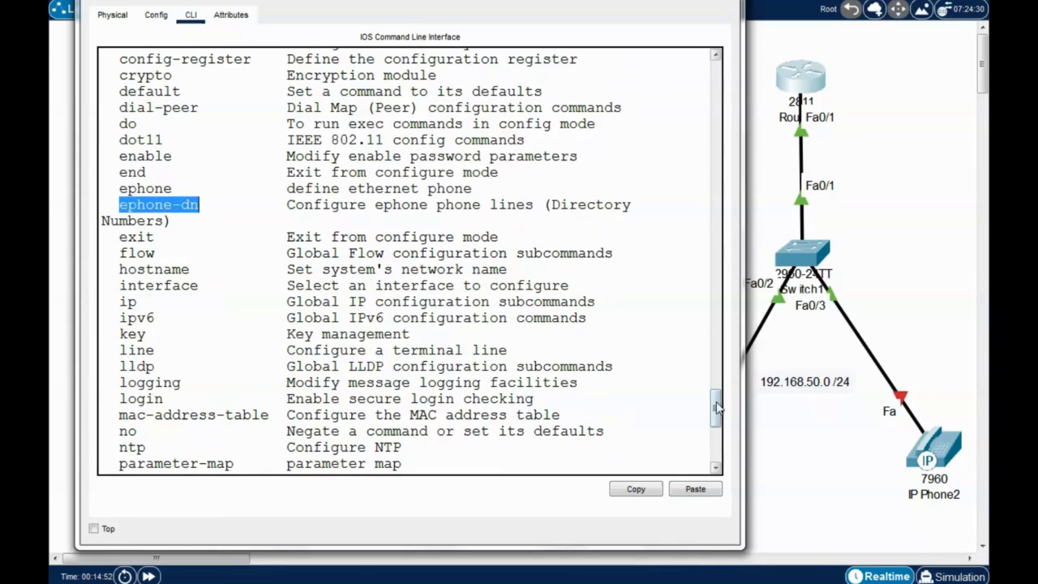
{"action": "left_click_drag", "start_coordinate": [717, 410], "coordinate": [344, 549]}
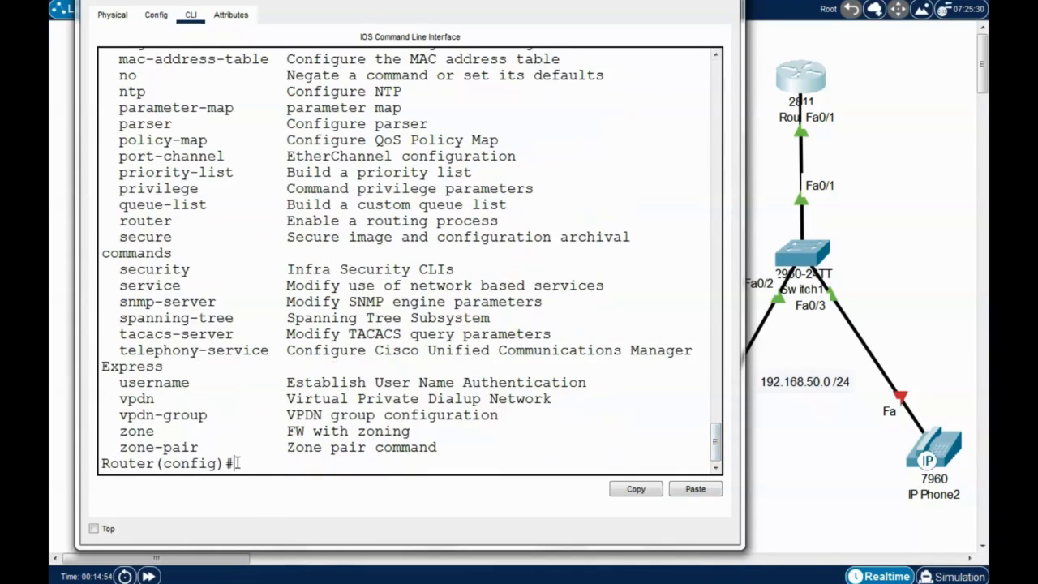
Create the first phone line with ephone-dn 1 and assign it number 10001
{"action": "type", "text": "phone-dn "}
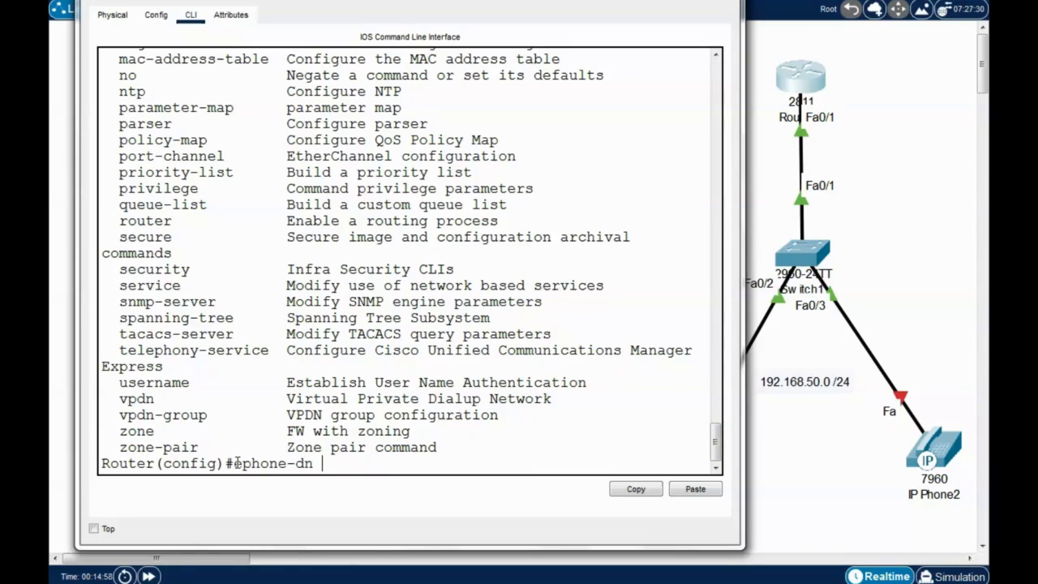
{"action": "type", "text": "1"}
{"action": "key", "text": "Return"}
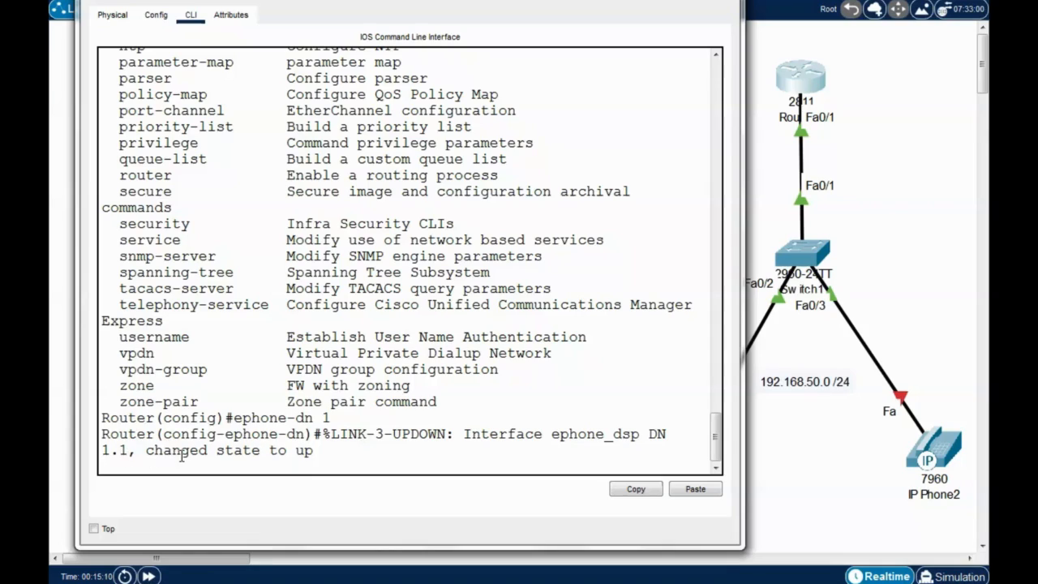
{"action": "key", "text": "Return"}
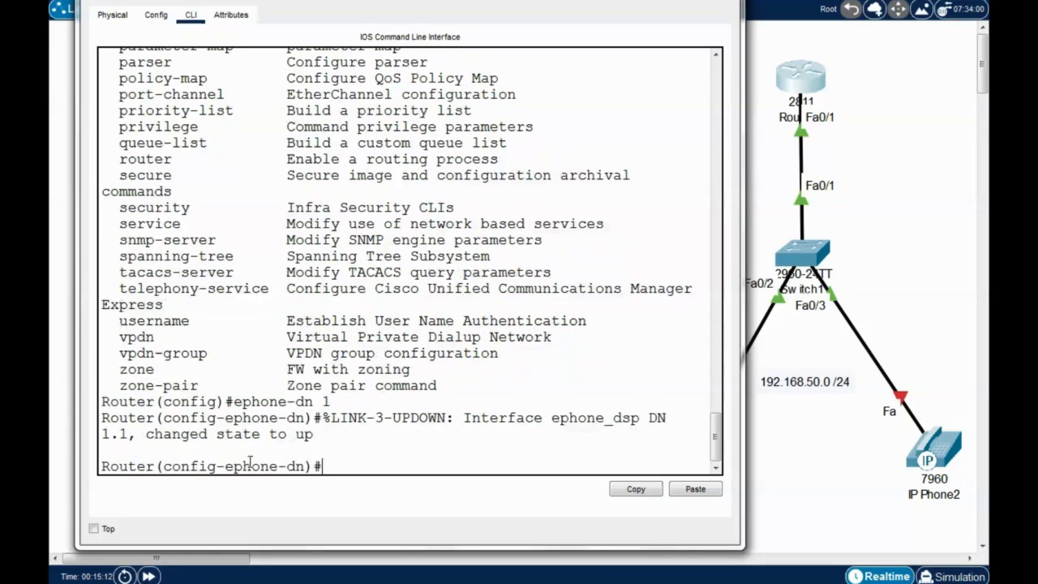
{"action": "type", "text": "number 10001"}
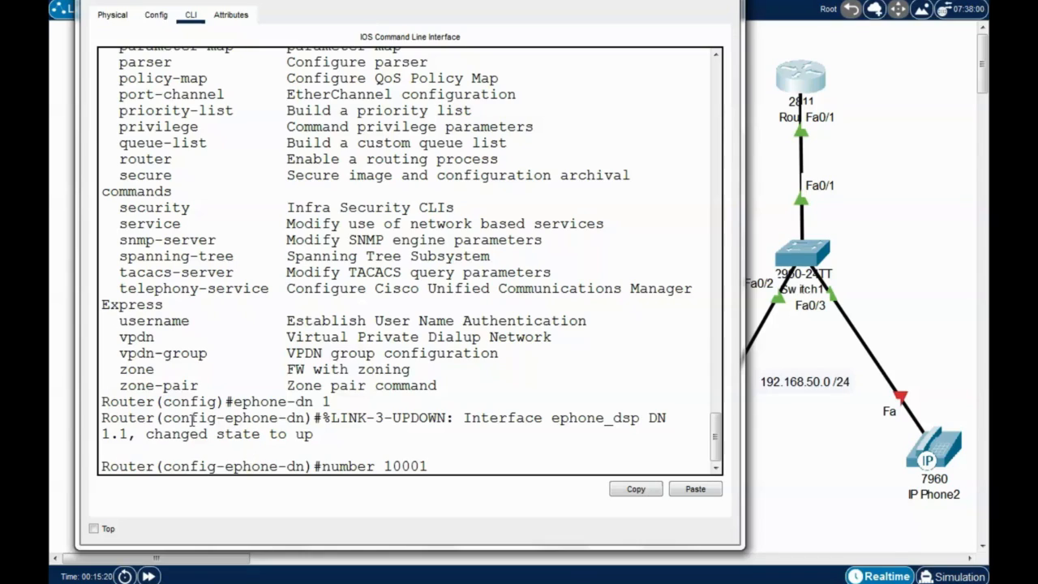
{"action": "key", "text": "Return"}
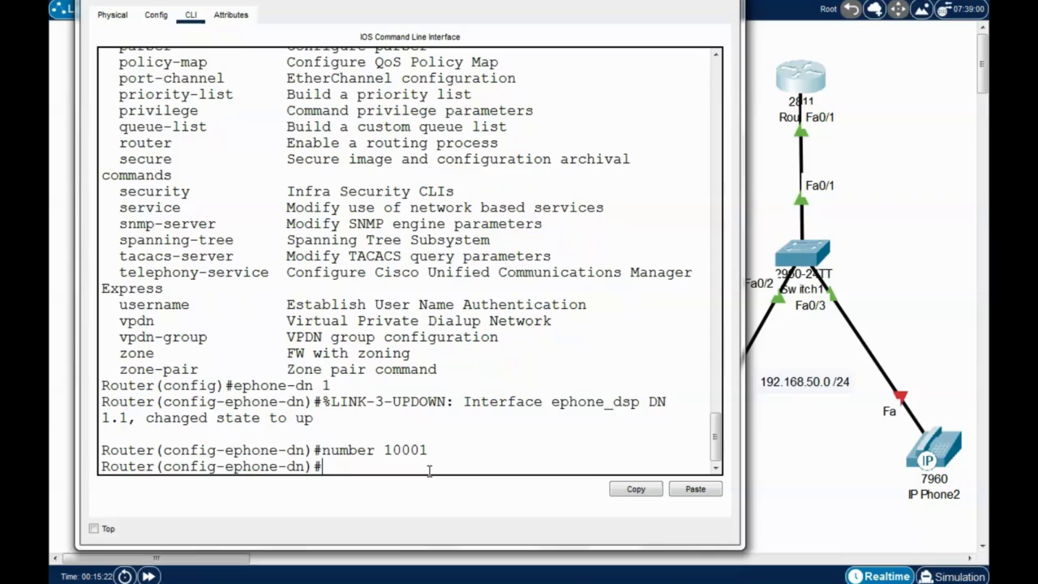
Exit the first phone line, create the second one with ephone-dn 2 and assign it number 10002
{"action": "type", "text": "exit"}
{"action": "key", "text": "Return"}
{"action": "key", "text": "Up"}
{"action": "key", "text": "Up"}
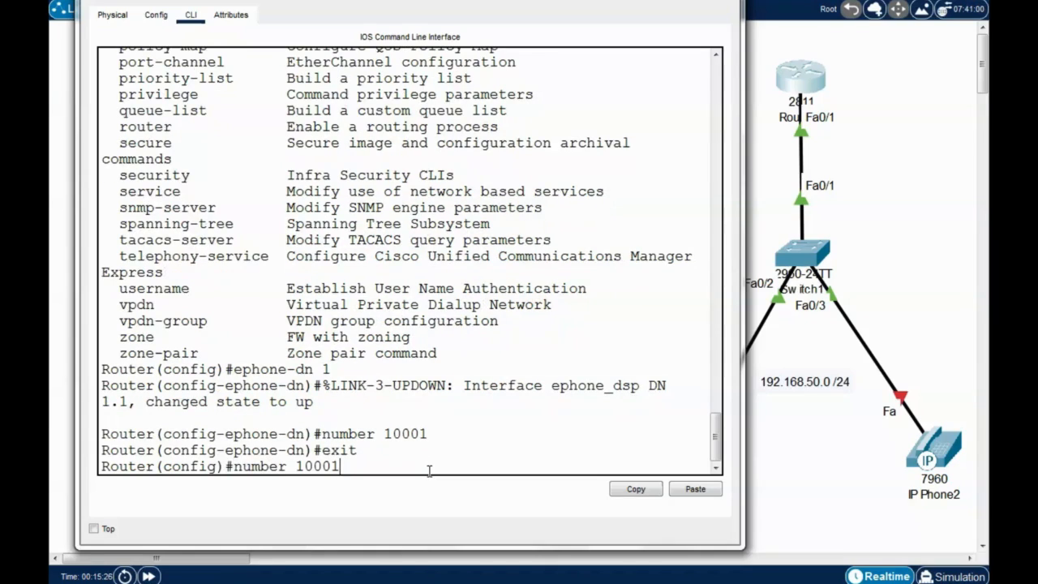
{"action": "key", "text": "Up"}
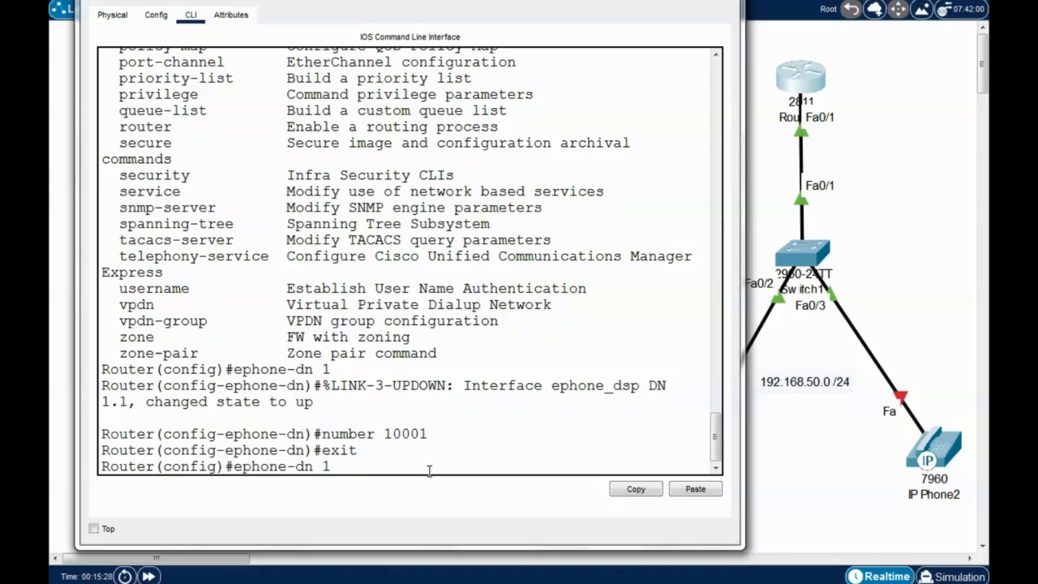
{"action": "key", "text": "BackSpace"}
{"action": "type", "text": "2"}
{"action": "key", "text": "Return"}
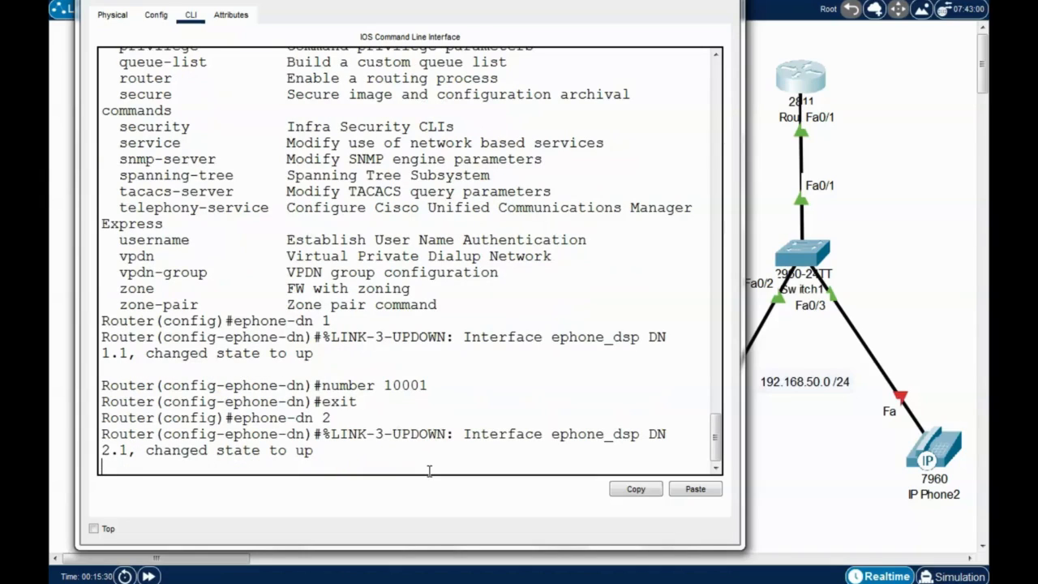
{"action": "key", "text": "Return"}
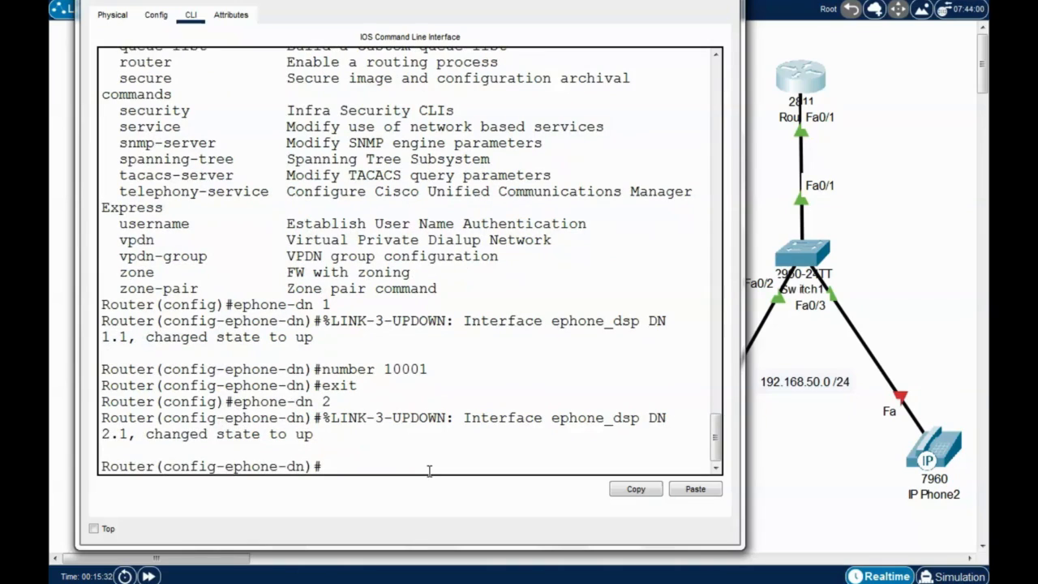
{"action": "type", "text": "number"}
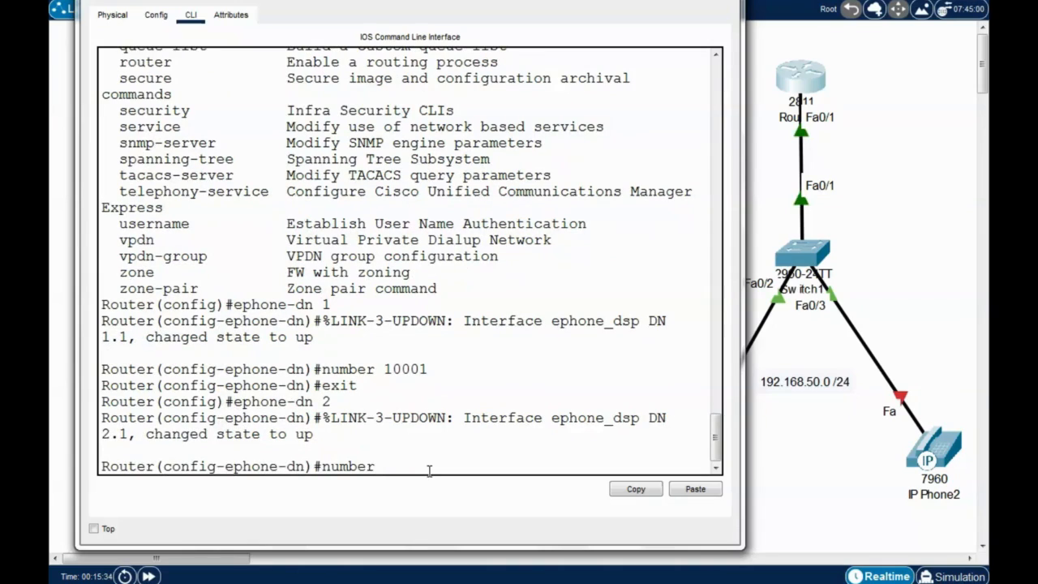
{"action": "type", "text": " 10002"}
{"action": "key", "text": "Return"}
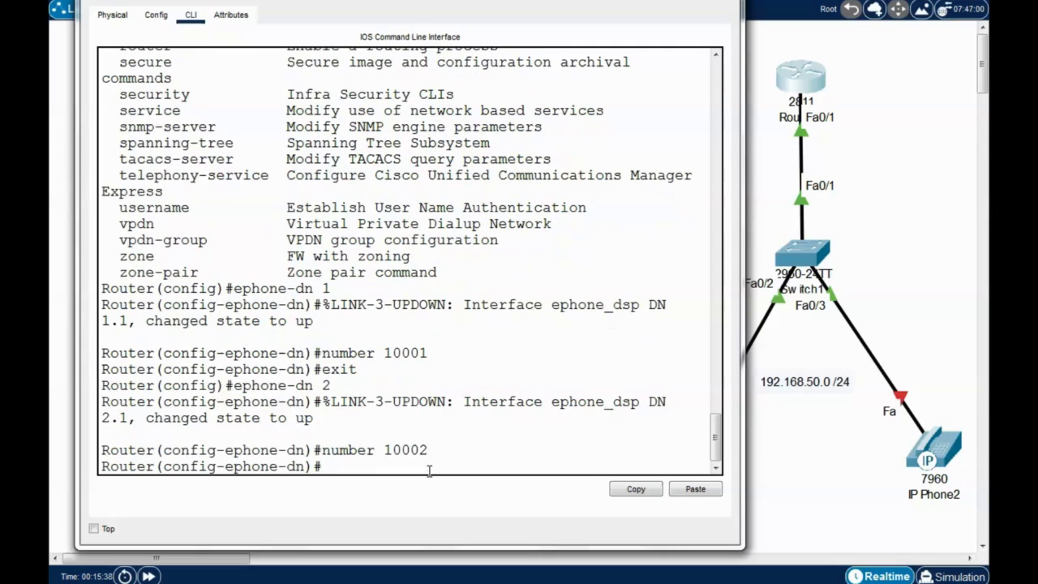
Leave configuration mode and display the router's complete running configuration with show run
{"action": "key", "text": "ctrl+z"}
{"action": "key", "text": "Return"}
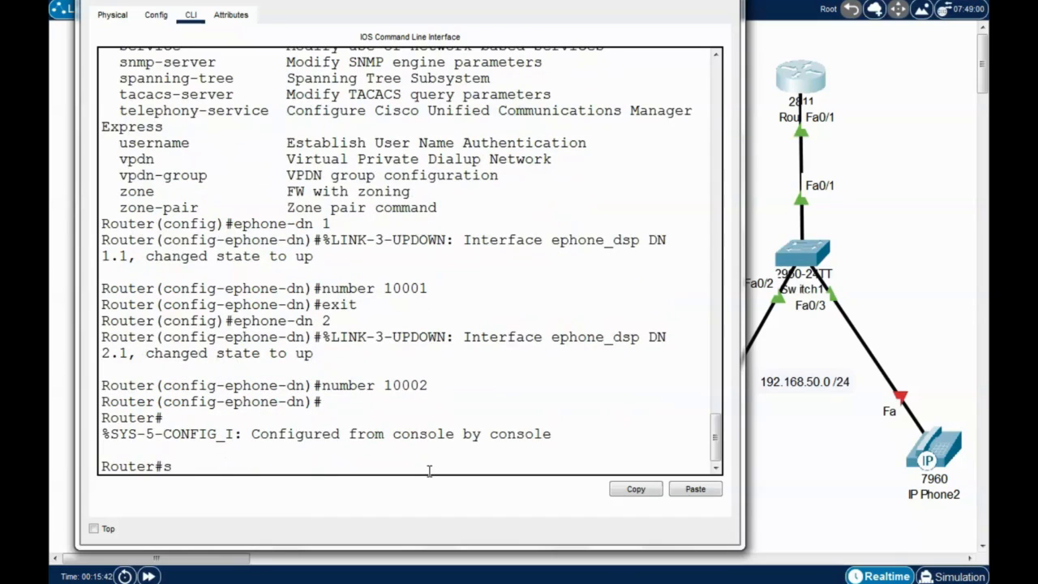
{"action": "type", "text": "show run"}
{"action": "key", "text": "Return"}
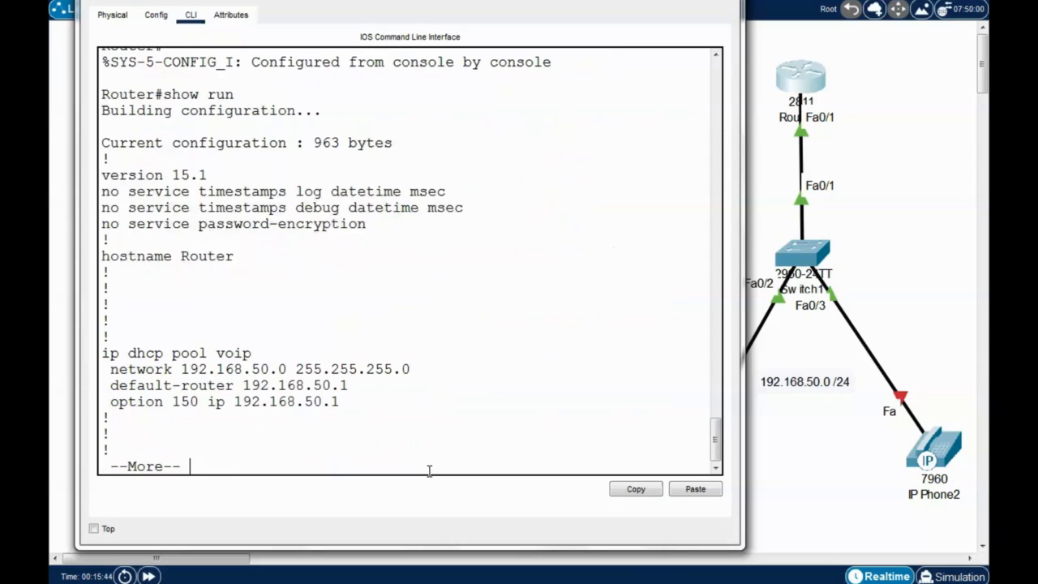
{"action": "key", "text": "space"}
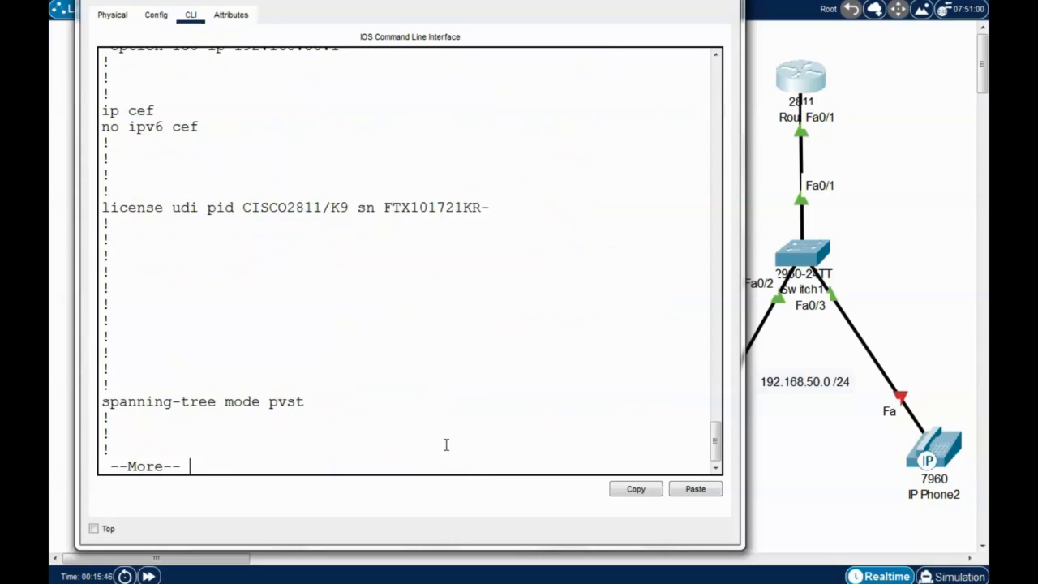
{"action": "key", "text": "space"}
{"action": "key", "text": "space"}
Return to the start of the show run output and examine the name of the DHCP pool
{"action": "scroll", "coordinate": [377, 389], "scroll_direction": "up", "scroll_amount": 15}
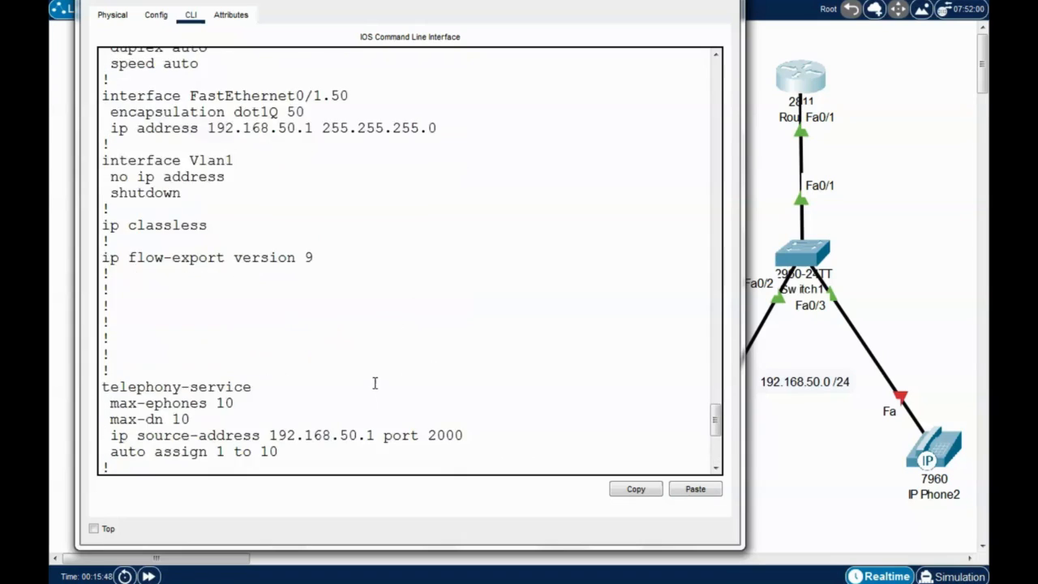
{"action": "scroll", "coordinate": [369, 371], "scroll_direction": "up", "scroll_amount": 15}
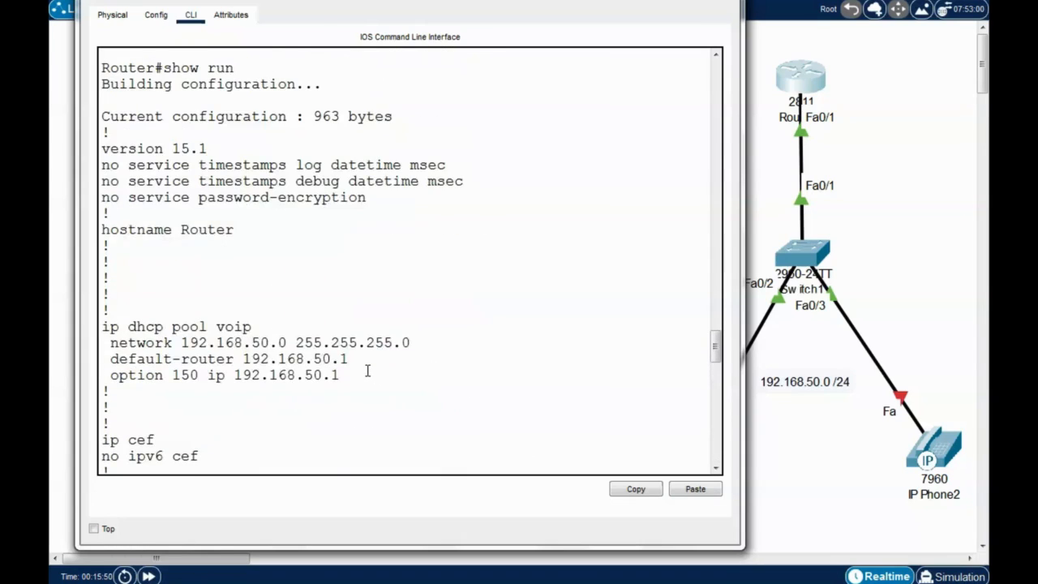
{"action": "scroll", "coordinate": [364, 367], "scroll_direction": "down", "scroll_amount": 1}
{"action": "scroll", "coordinate": [351, 326], "scroll_direction": "up", "scroll_amount": 2}
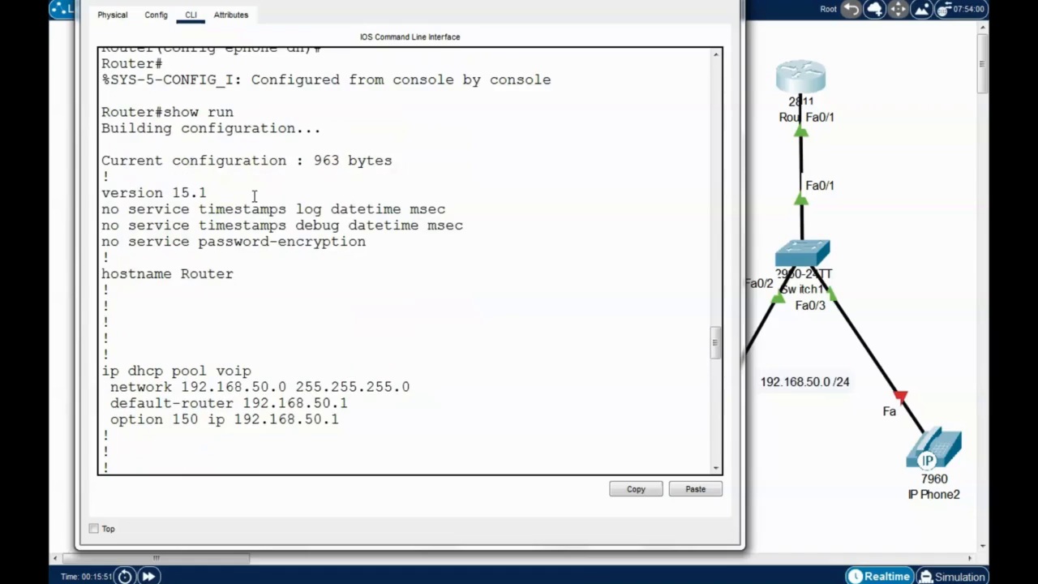
{"action": "left_click_drag", "start_coordinate": [237, 156], "coordinate": [164, 156]}
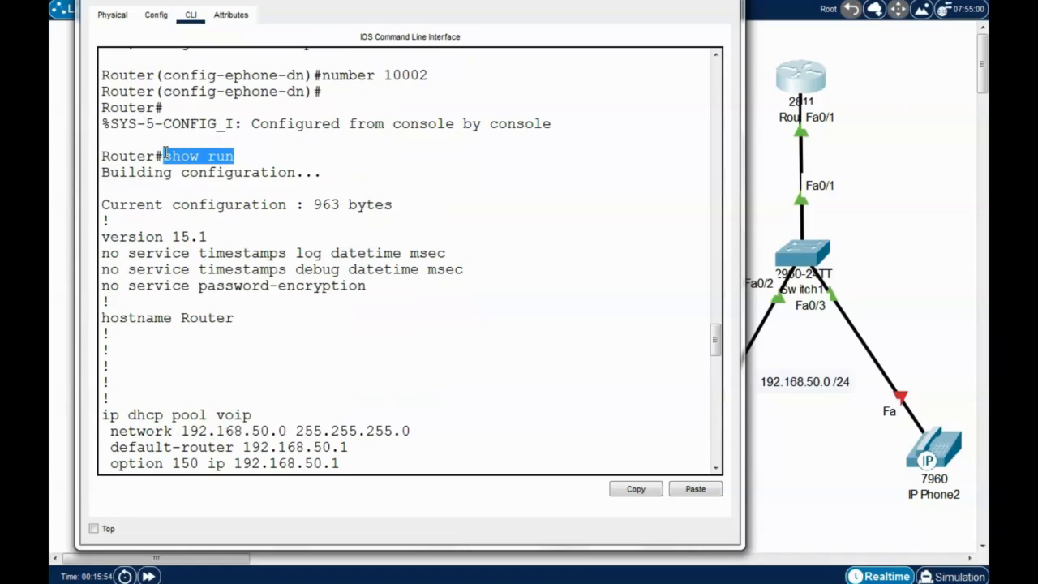
{"action": "left_click", "coordinate": [172, 162]}
{"action": "scroll", "coordinate": [235, 245], "scroll_direction": "down", "scroll_amount": 3}
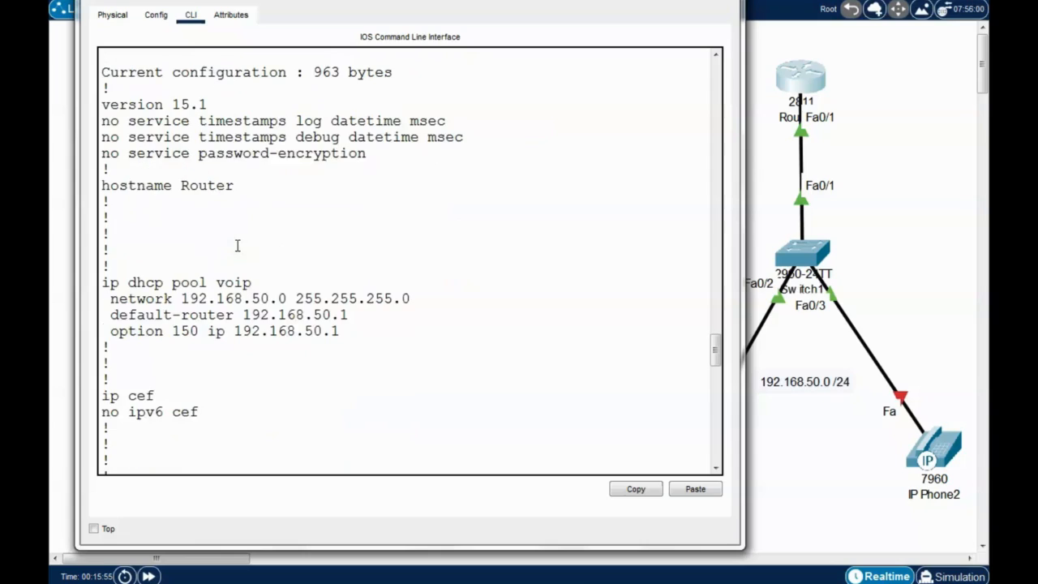
{"action": "left_click_drag", "start_coordinate": [259, 283], "coordinate": [130, 283]}
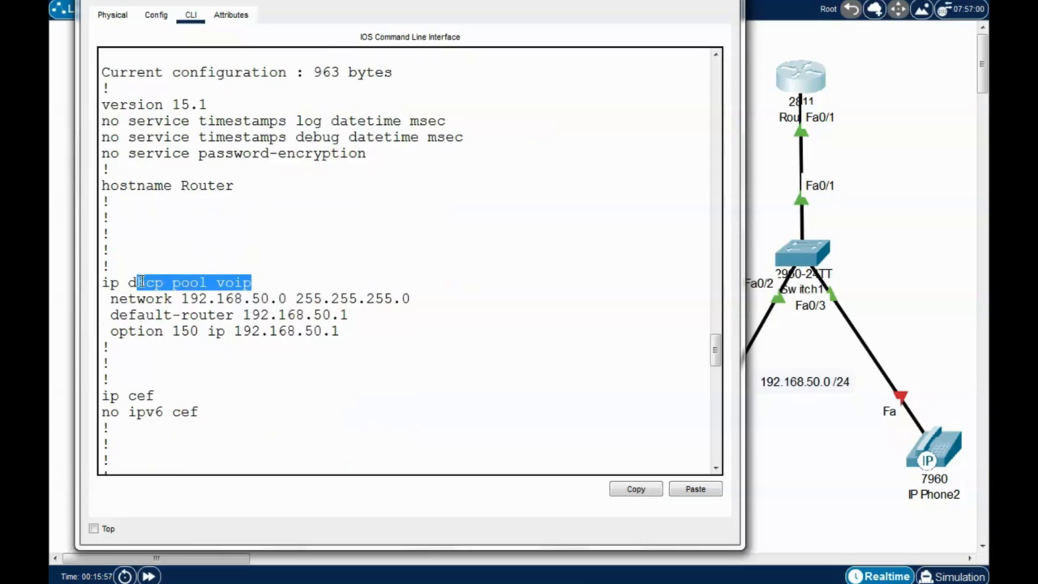
{"action": "left_click", "coordinate": [178, 264]}
{"action": "left_click_drag", "start_coordinate": [219, 289], "coordinate": [253, 286]}
{"action": "left_click", "coordinate": [243, 325]}
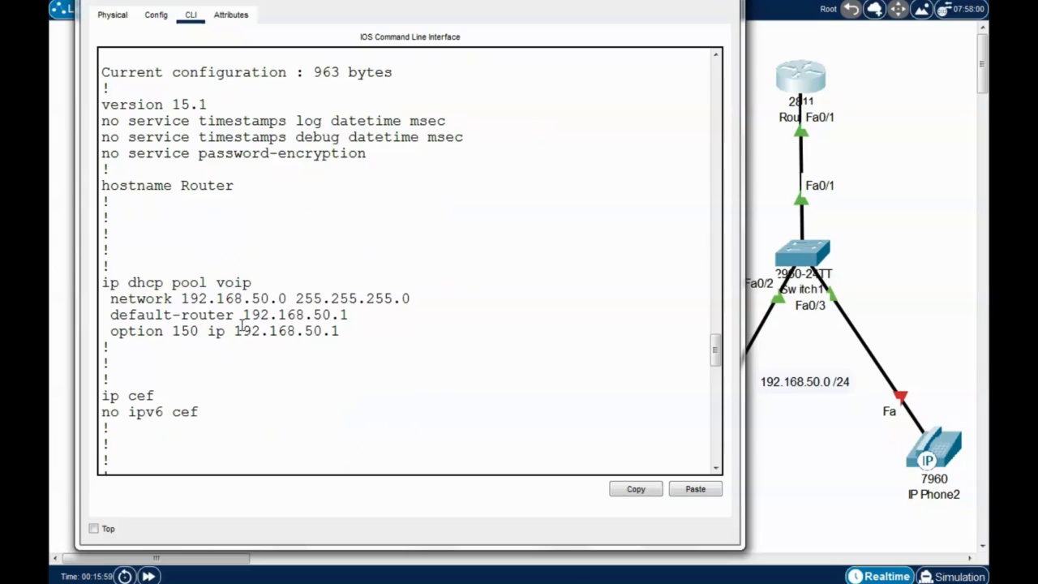
Examine the network address, subnet mask and default-router lines of the voip DHCP pool
{"action": "left_click_drag", "start_coordinate": [111, 300], "coordinate": [215, 300]}
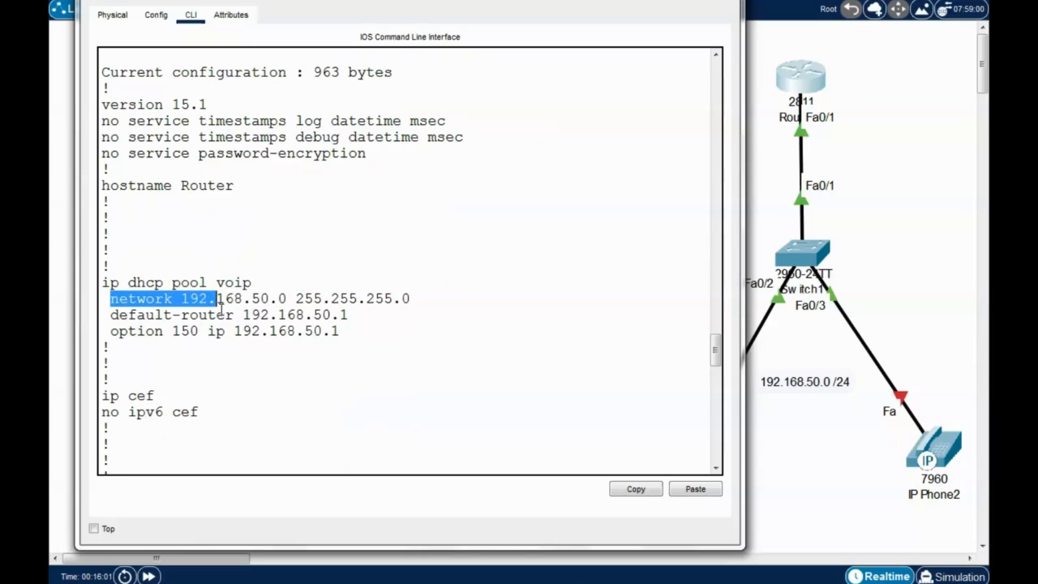
{"action": "left_click", "coordinate": [209, 300]}
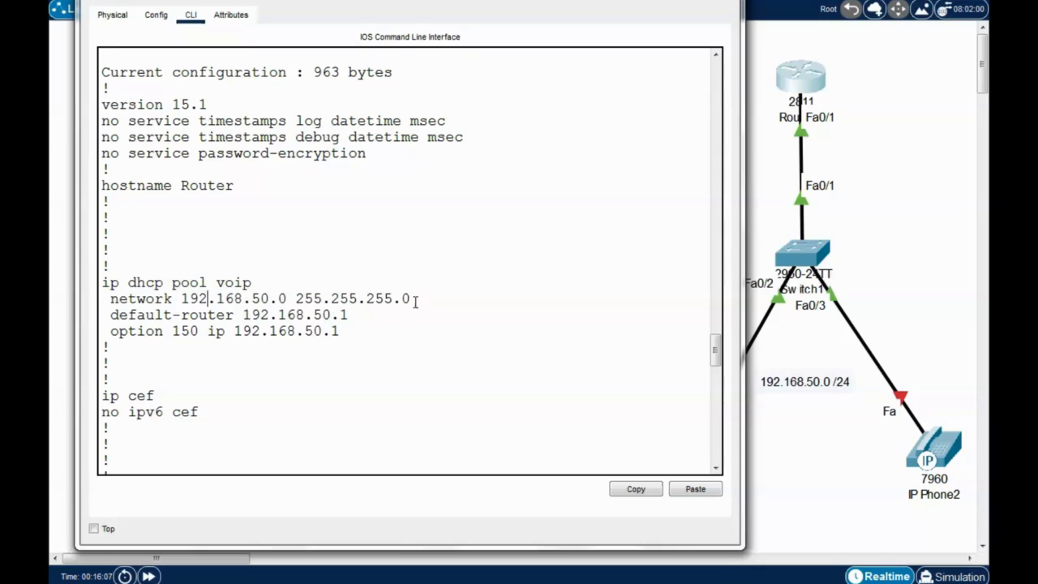
{"action": "left_click_drag", "start_coordinate": [414, 299], "coordinate": [296, 299]}
{"action": "left_click", "coordinate": [289, 342]}
{"action": "left_click_drag", "start_coordinate": [111, 315], "coordinate": [229, 319]}
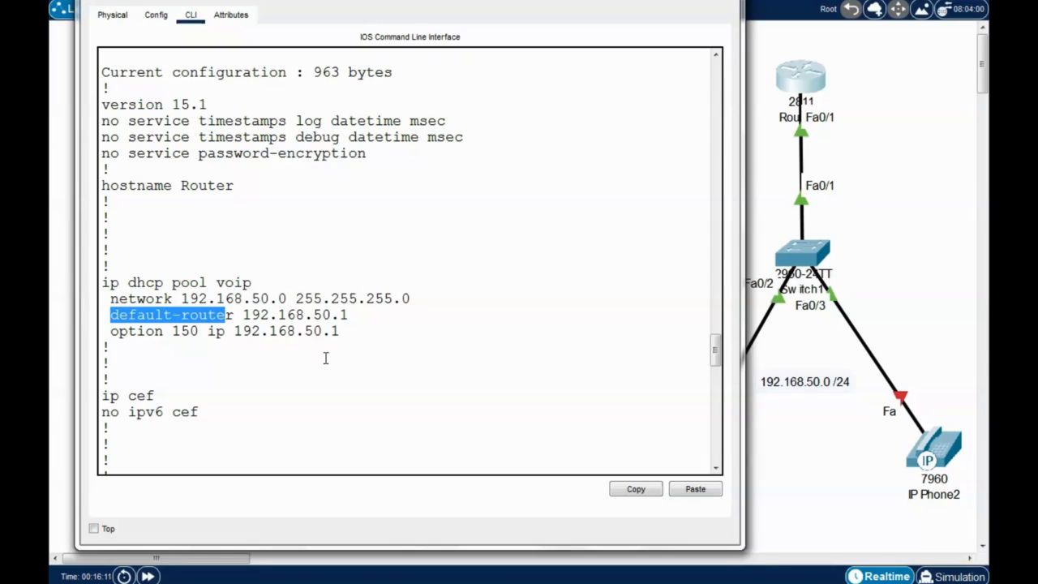
{"action": "left_click", "coordinate": [279, 330]}
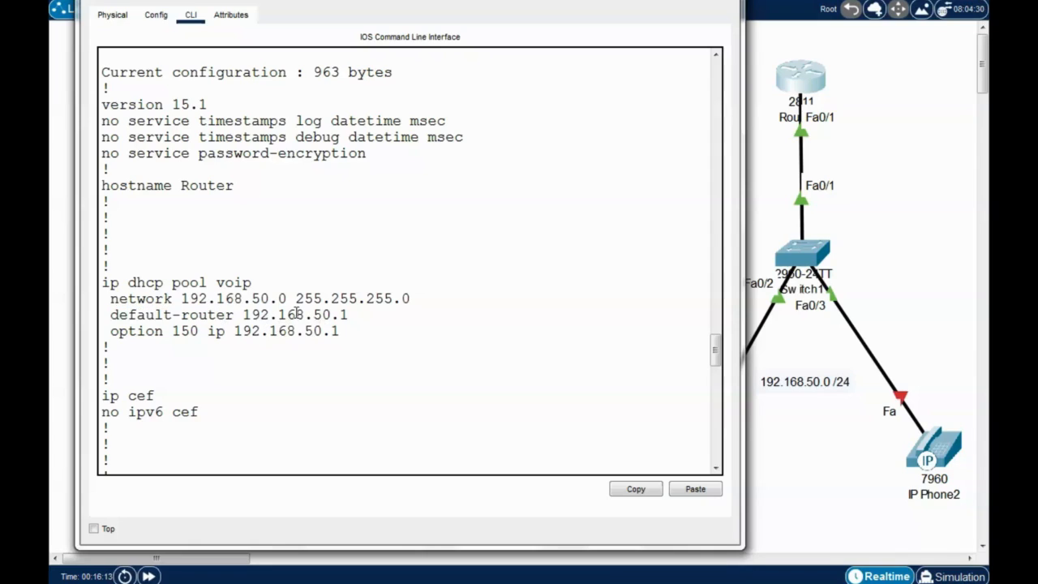
{"action": "left_click_drag", "start_coordinate": [353, 315], "coordinate": [243, 315]}
{"action": "left_click", "coordinate": [342, 316]}
Examine the option 150 line of the voip DHCP pool and its IP address
{"action": "left_click_drag", "start_coordinate": [112, 329], "coordinate": [191, 331]}
{"action": "left_click", "coordinate": [176, 336]}
{"action": "double_click", "coordinate": [213, 332]}
{"action": "left_click", "coordinate": [348, 339]}
{"action": "left_click_drag", "start_coordinate": [349, 332], "coordinate": [236, 331]}
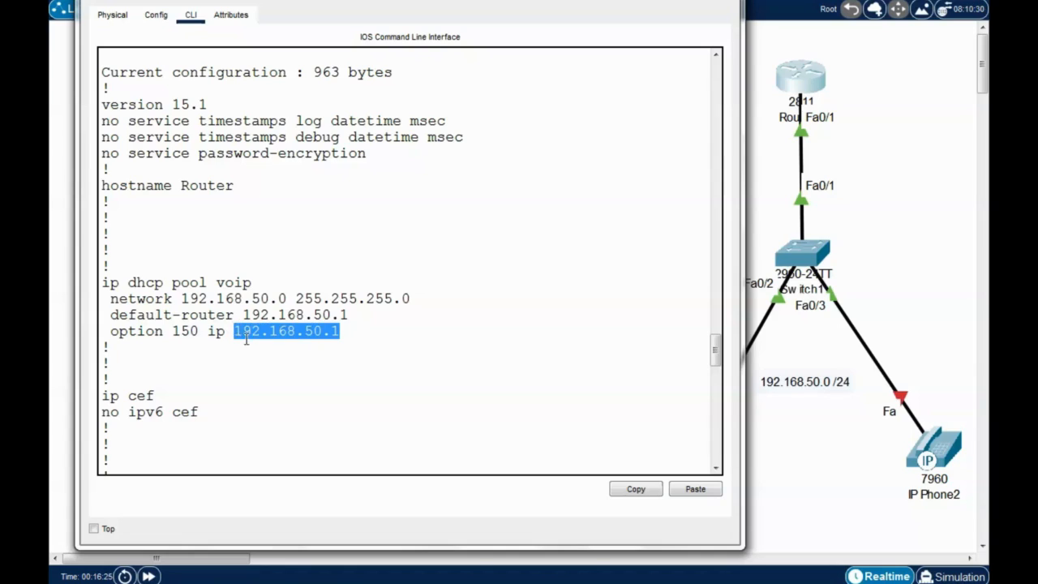
{"action": "left_click", "coordinate": [246, 341]}
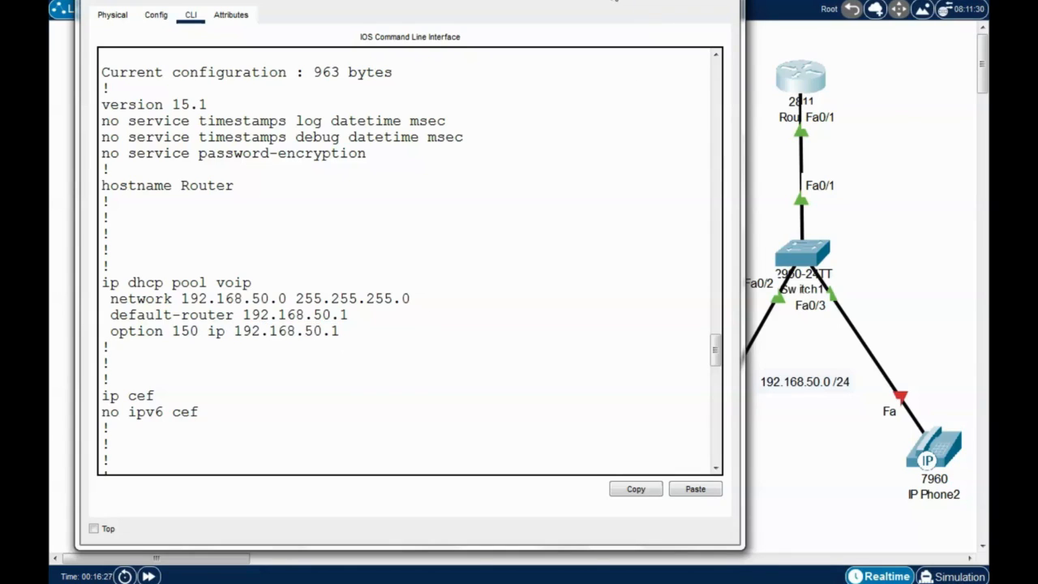
Close the router window, open IP Phone1, plug the power adapter into its power port and close the phone's window
{"action": "left_click_drag", "start_coordinate": [614, 1], "coordinate": [652, 4]}
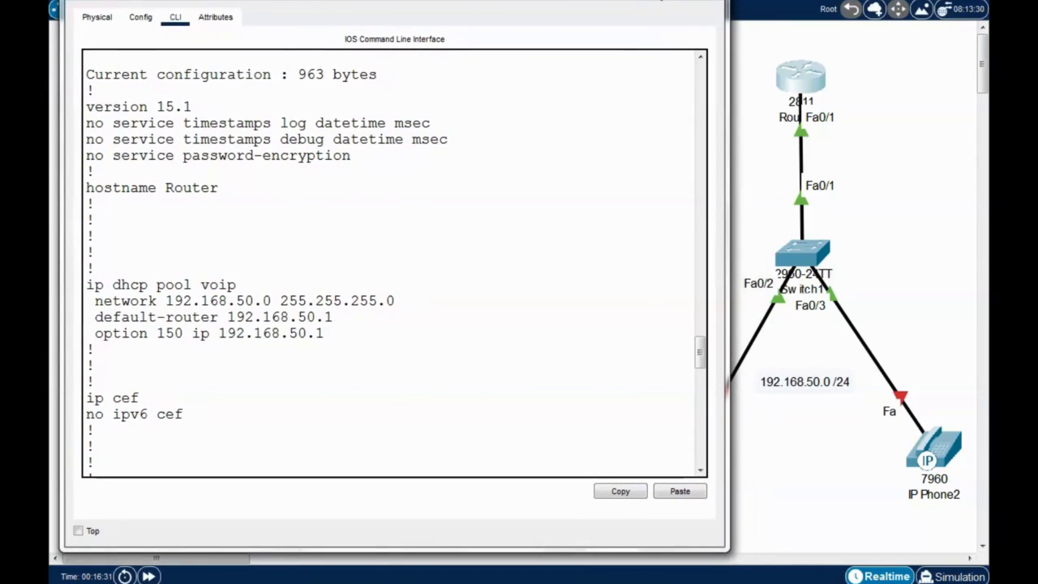
{"action": "left_click", "coordinate": [714, 3]}
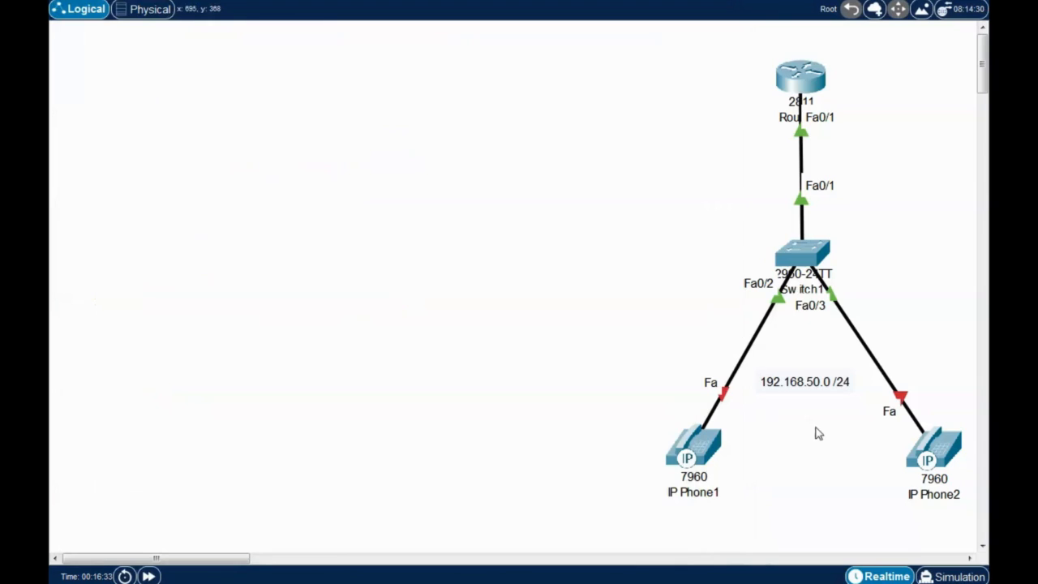
{"action": "left_click_drag", "start_coordinate": [606, 407], "coordinate": [976, 516]}
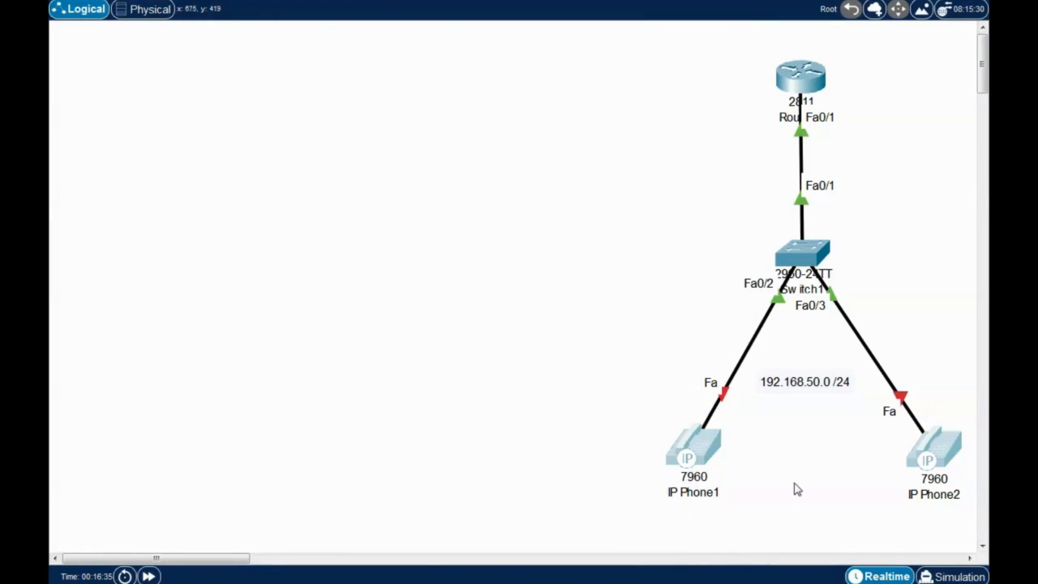
{"action": "left_click", "coordinate": [798, 489]}
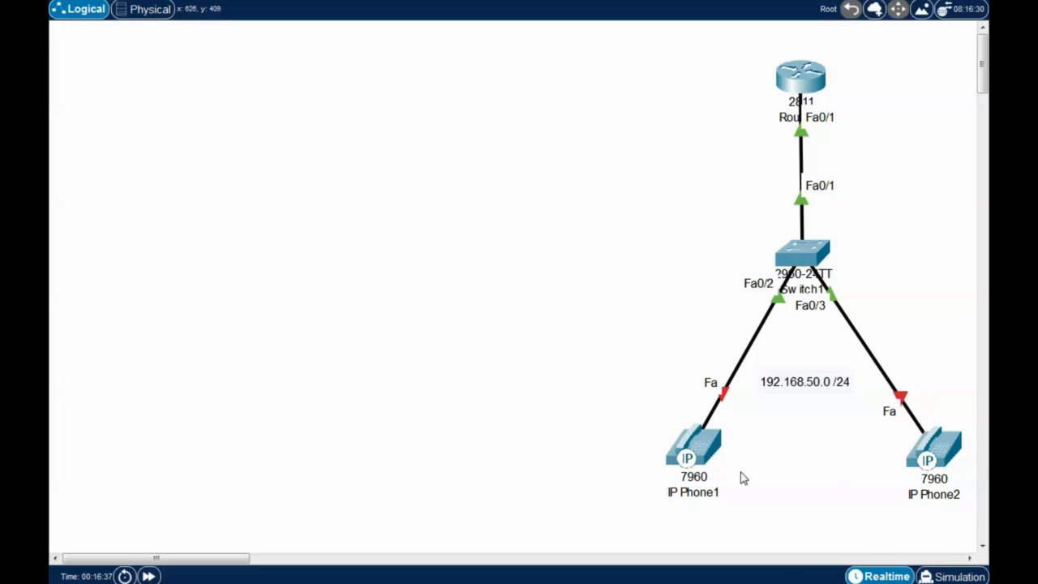
{"action": "left_click", "coordinate": [691, 448]}
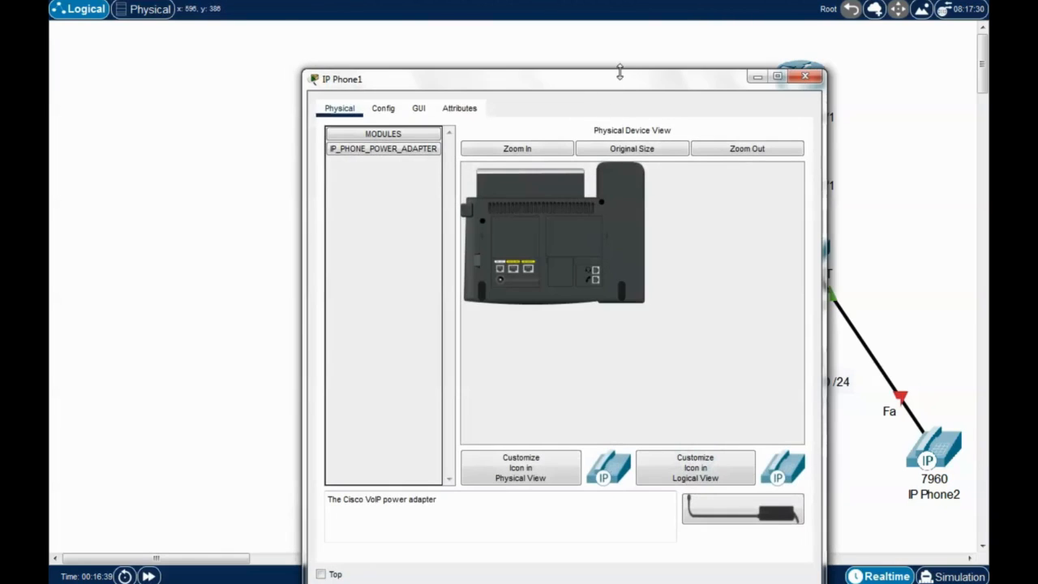
{"action": "left_click_drag", "start_coordinate": [620, 73], "coordinate": [422, 7]}
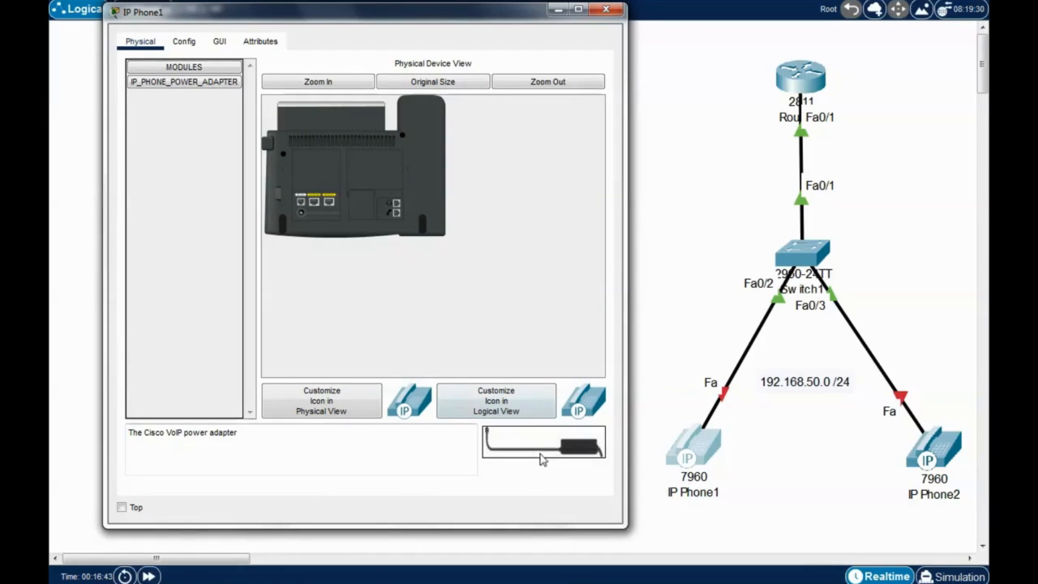
{"action": "left_click_drag", "start_coordinate": [543, 460], "coordinate": [302, 215]}
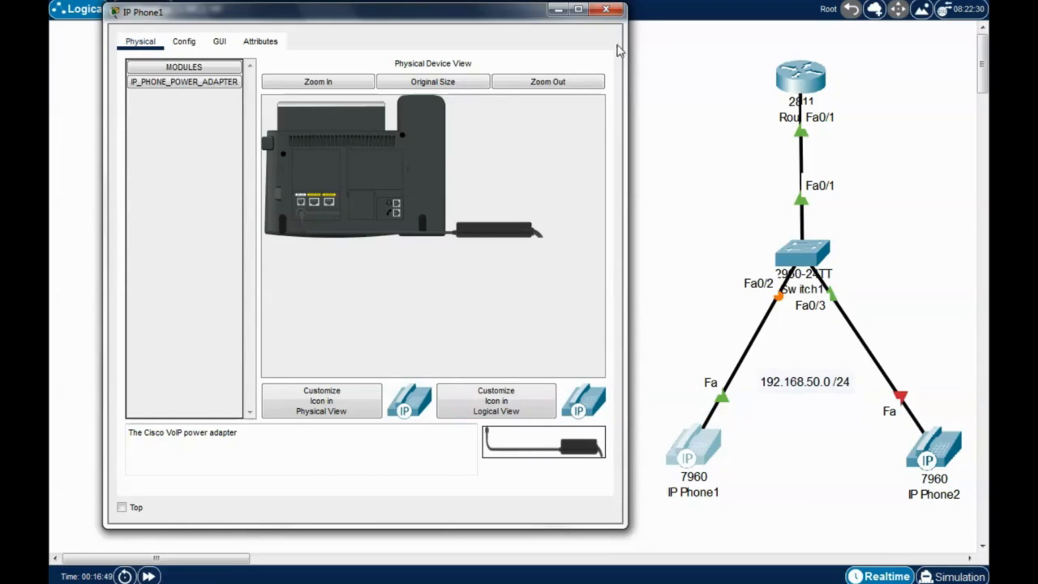
{"action": "left_click", "coordinate": [606, 9]}
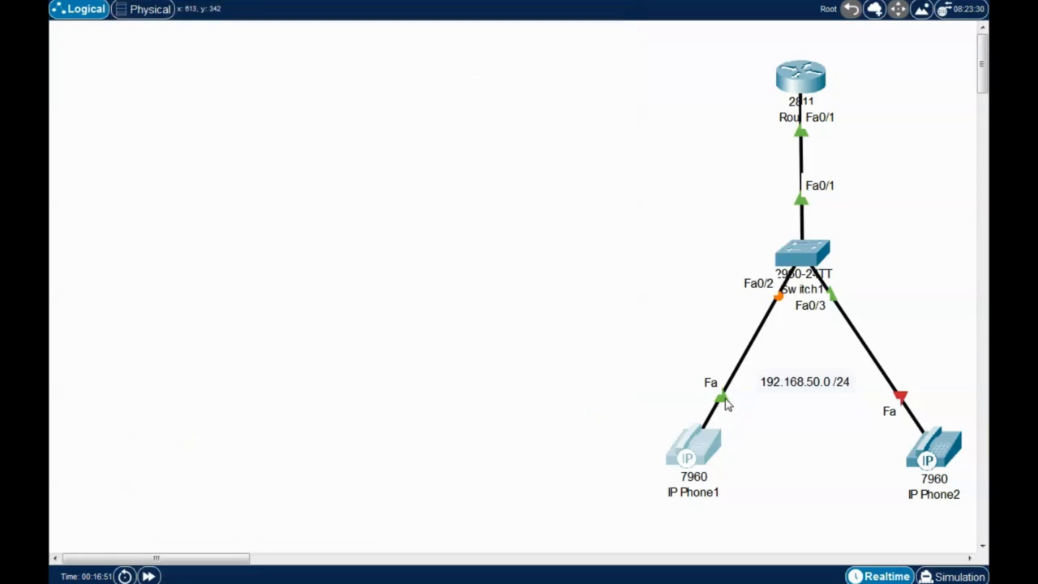
Open IP Phone2, plug the power adapter into its power port and close the phone's window
{"action": "left_click", "coordinate": [948, 456]}
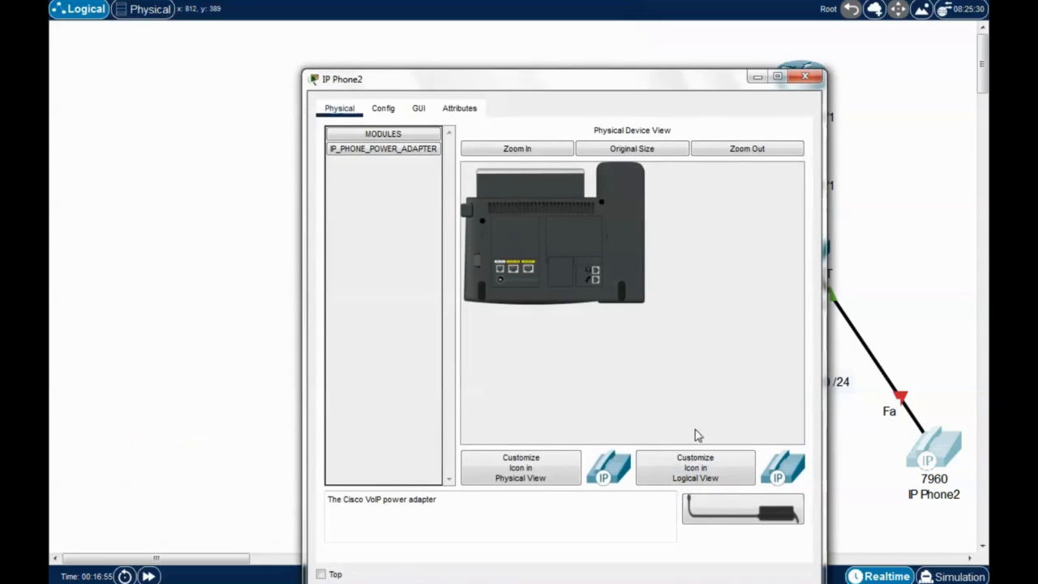
{"action": "left_click_drag", "start_coordinate": [728, 510], "coordinate": [500, 281]}
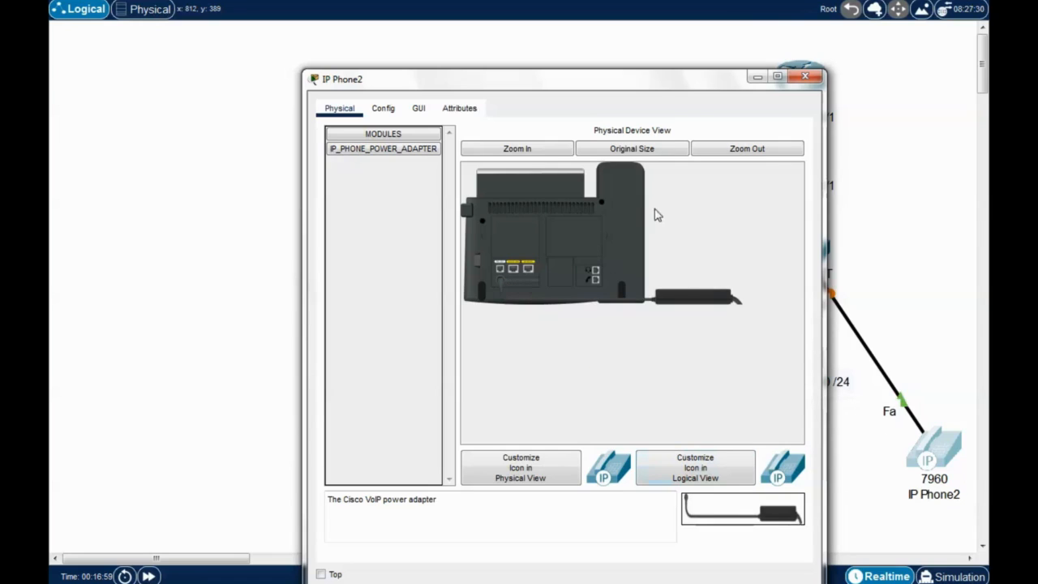
{"action": "left_click_drag", "start_coordinate": [656, 87], "coordinate": [645, 76]}
{"action": "left_click", "coordinate": [795, 65]}
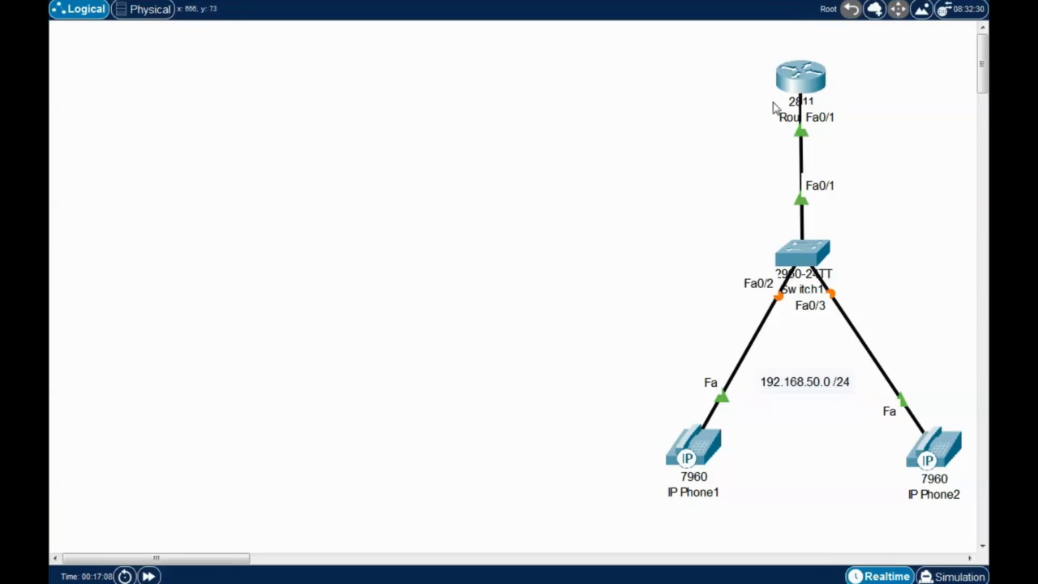
Reopen the 2811 router's command line in a wider window and find the interface section of the running configuration
{"action": "left_click", "coordinate": [814, 85]}
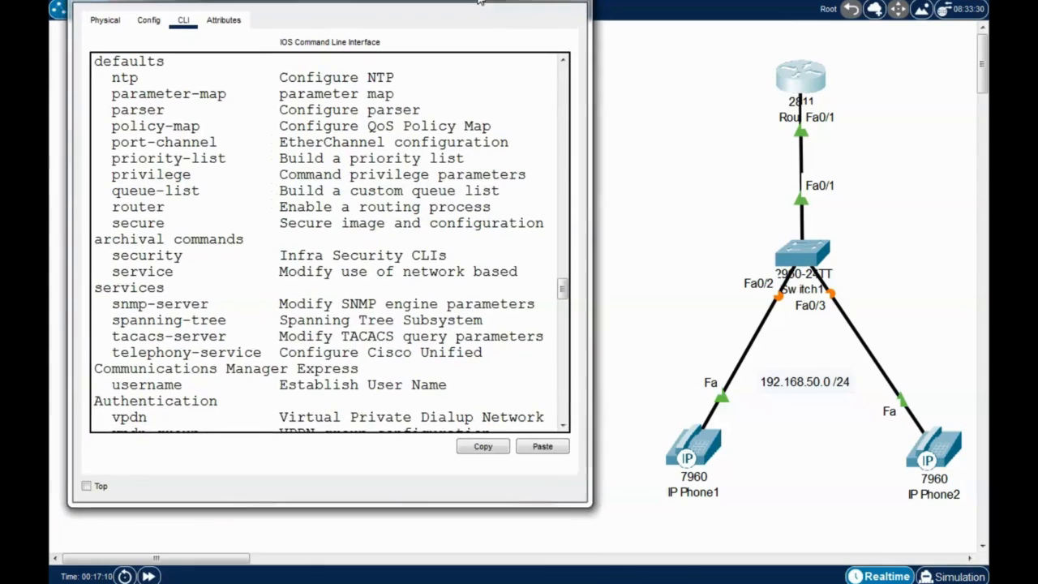
{"action": "left_click_drag", "start_coordinate": [479, 2], "coordinate": [483, 5]}
{"action": "left_click_drag", "start_coordinate": [593, 280], "coordinate": [708, 281]}
{"action": "scroll", "coordinate": [388, 348], "scroll_direction": "down", "scroll_amount": 2}
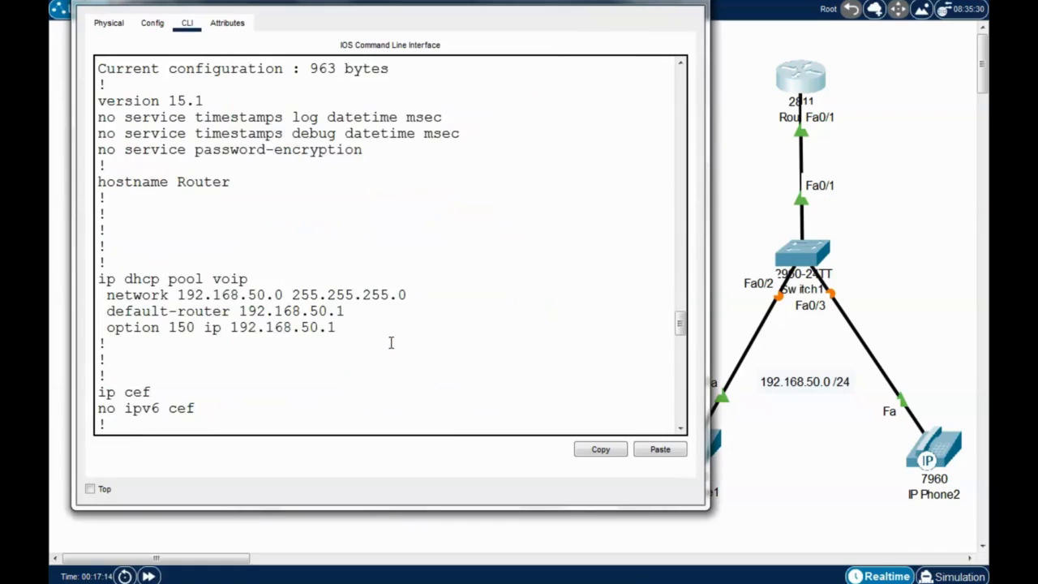
{"action": "left_click_drag", "start_coordinate": [357, 285], "coordinate": [252, 235]}
{"action": "left_click", "coordinate": [313, 341]}
{"action": "scroll", "coordinate": [313, 343], "scroll_direction": "down", "scroll_amount": 2}
{"action": "scroll", "coordinate": [313, 342], "scroll_direction": "down", "scroll_amount": 7}
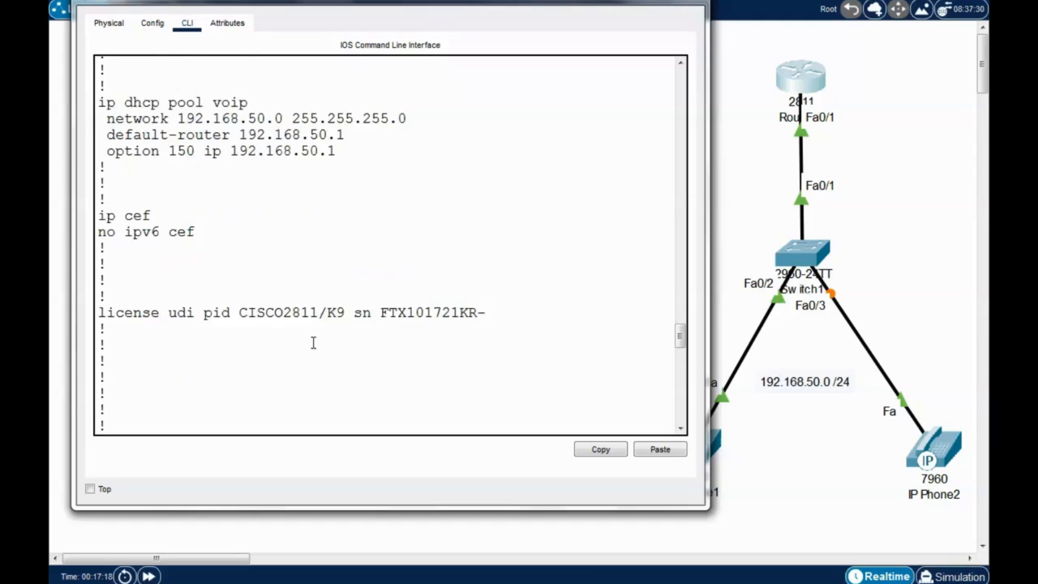
{"action": "scroll", "coordinate": [313, 341], "scroll_direction": "down", "scroll_amount": 4}
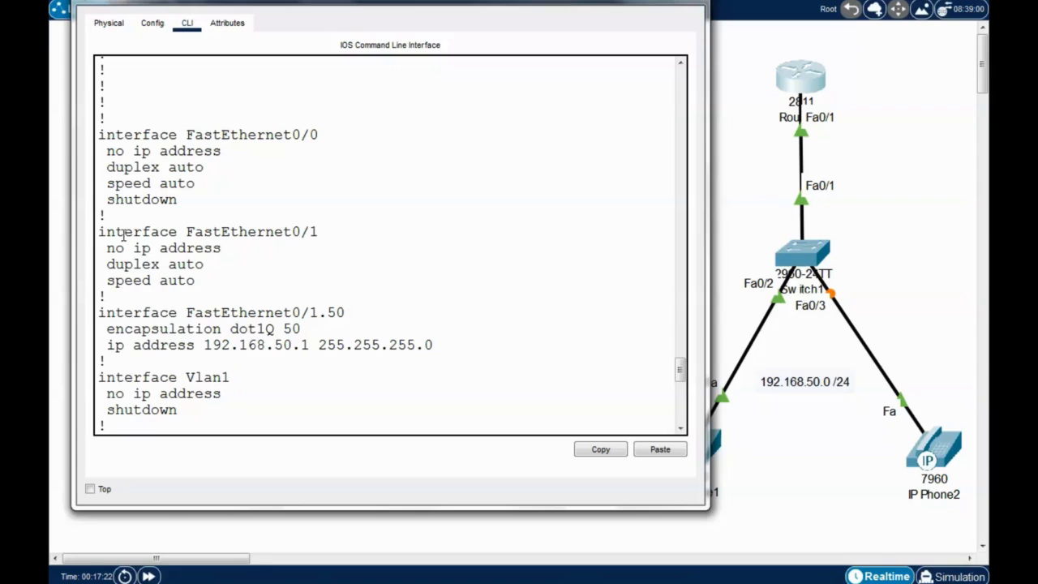
Examine the FastEthernet0/1 interface entry and its address, duplex and speed lines
{"action": "left_click_drag", "start_coordinate": [318, 237], "coordinate": [196, 233]}
{"action": "left_click", "coordinate": [214, 253]}
{"action": "left_click_drag", "start_coordinate": [210, 280], "coordinate": [123, 253]}
{"action": "left_click", "coordinate": [232, 279]}
{"action": "left_click_drag", "start_coordinate": [324, 235], "coordinate": [224, 235]}
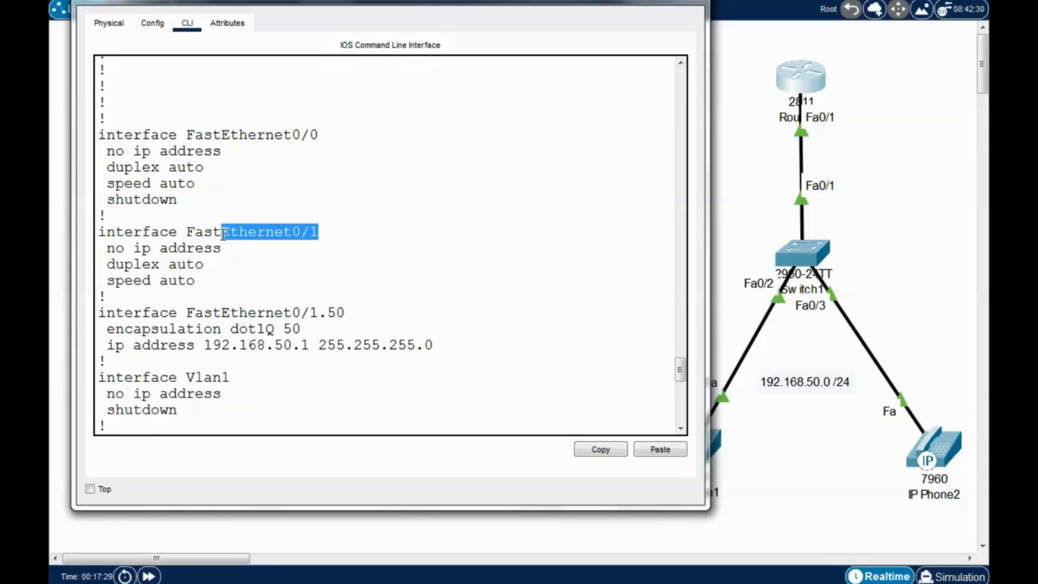
{"action": "left_click", "coordinate": [243, 270]}
Examine the FastEthernet0/1.50 subinterface and its encapsulation dot1Q 50 line
{"action": "left_click_drag", "start_coordinate": [188, 319], "coordinate": [345, 315]}
{"action": "left_click", "coordinate": [302, 329]}
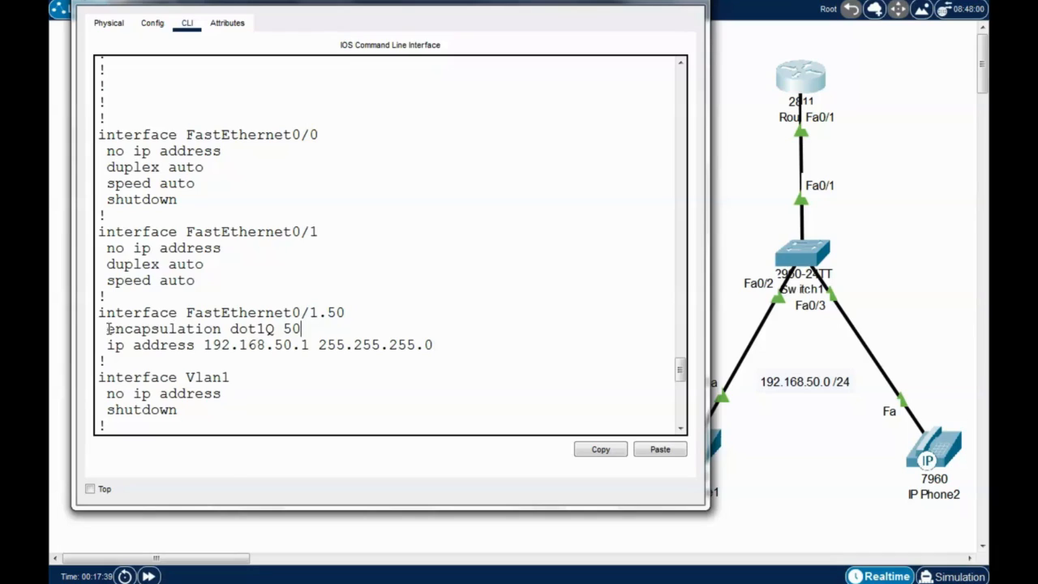
{"action": "left_click_drag", "start_coordinate": [108, 329], "coordinate": [303, 330]}
{"action": "left_click", "coordinate": [315, 332]}
{"action": "left_click_drag", "start_coordinate": [303, 329], "coordinate": [108, 329]}
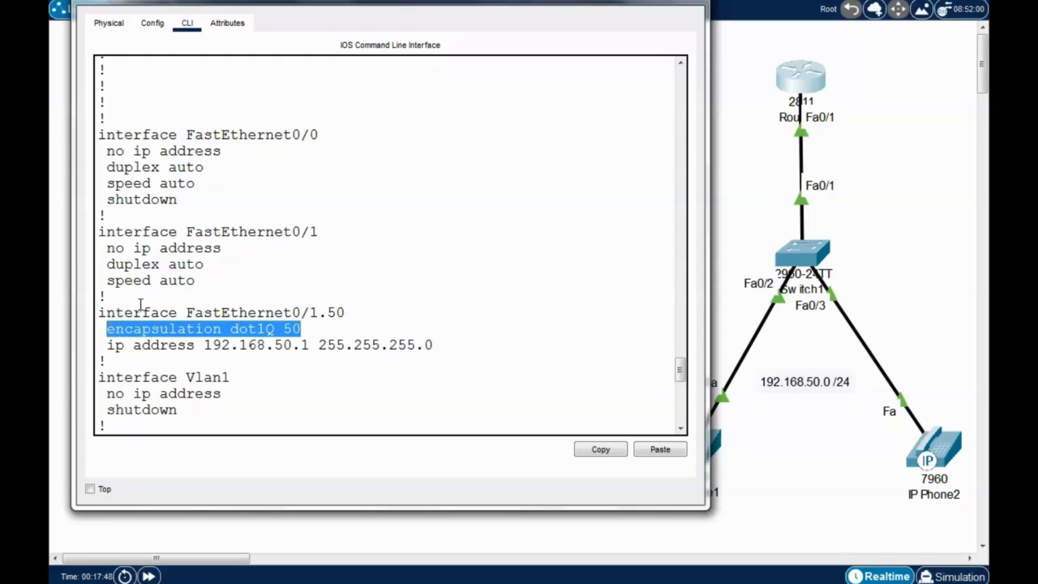
{"action": "left_click", "coordinate": [172, 264]}
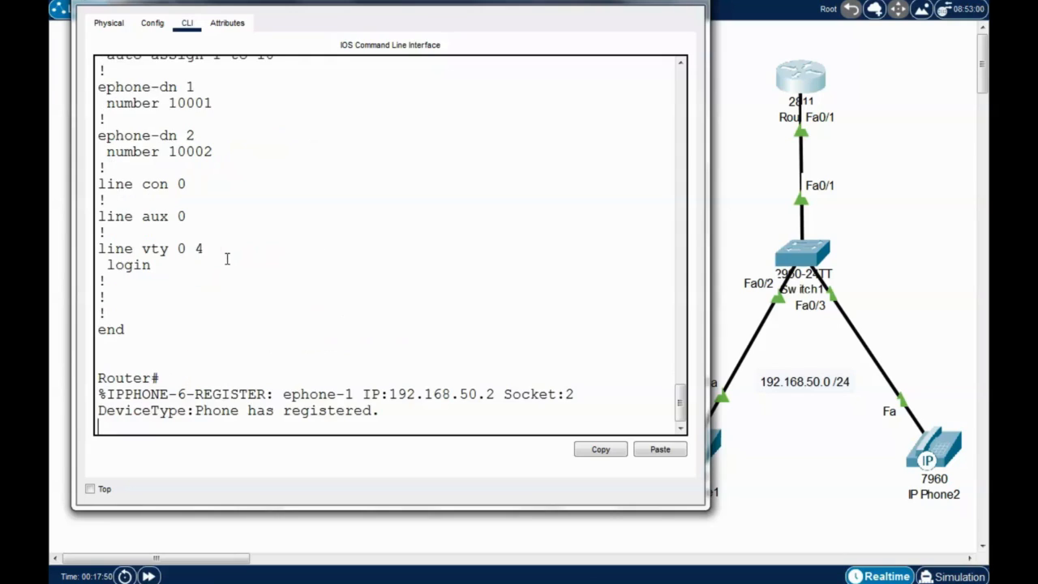
Go back to the interface section of the running configuration and re-examine the FastEthernet0/1 entry and its .50 subinterface
{"action": "scroll", "coordinate": [253, 308], "scroll_direction": "up", "scroll_amount": 9}
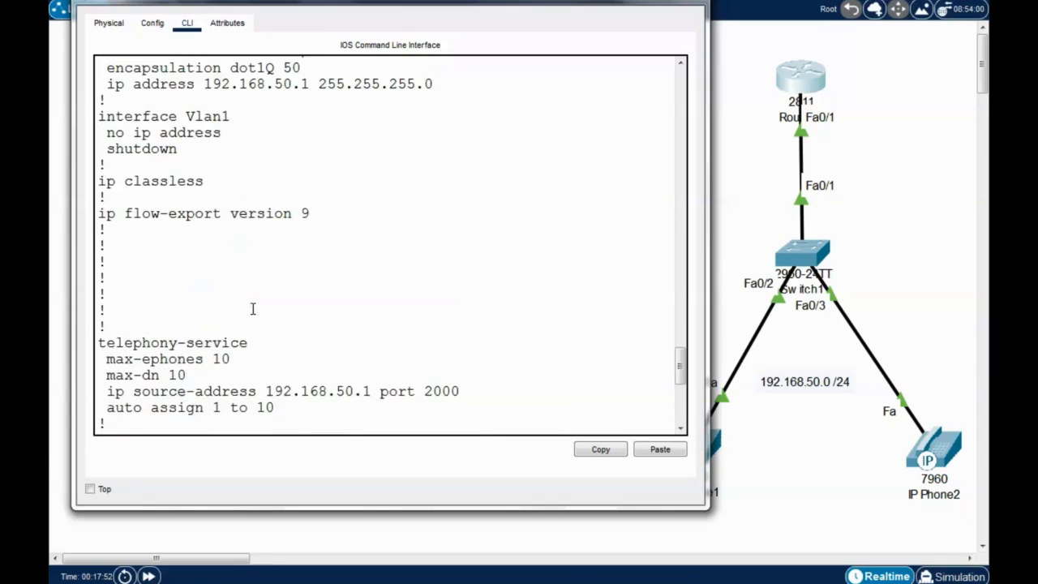
{"action": "scroll", "coordinate": [253, 309], "scroll_direction": "up", "scroll_amount": 3}
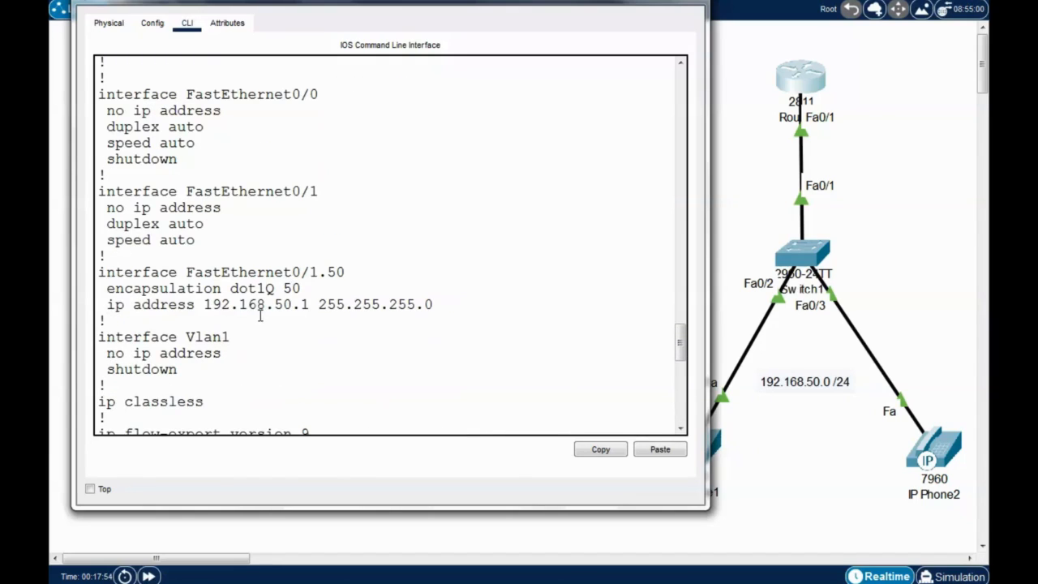
{"action": "scroll", "coordinate": [265, 304], "scroll_direction": "up", "scroll_amount": 1}
{"action": "left_click_drag", "start_coordinate": [330, 235], "coordinate": [220, 236]}
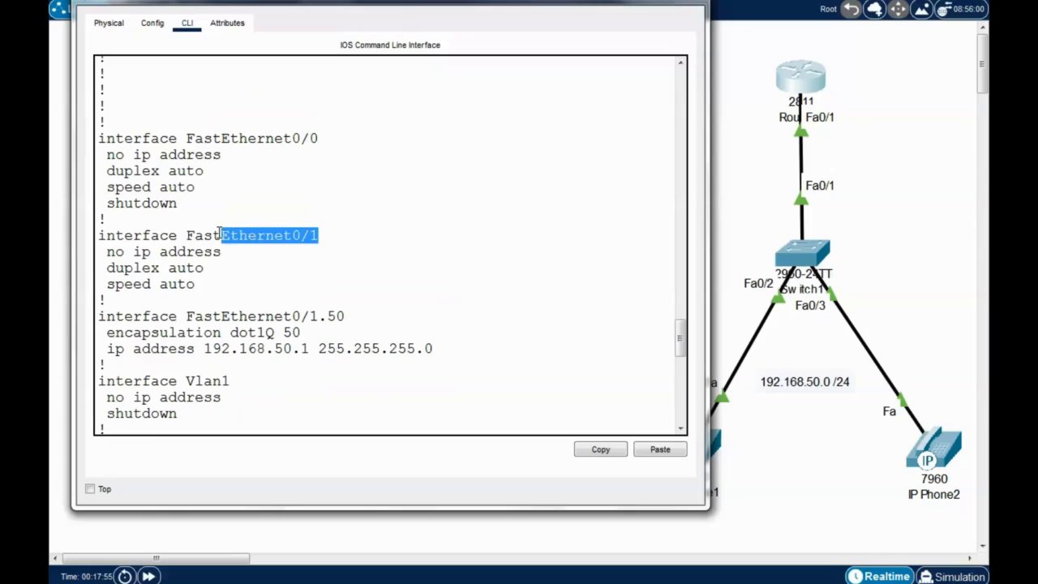
{"action": "left_click", "coordinate": [249, 268]}
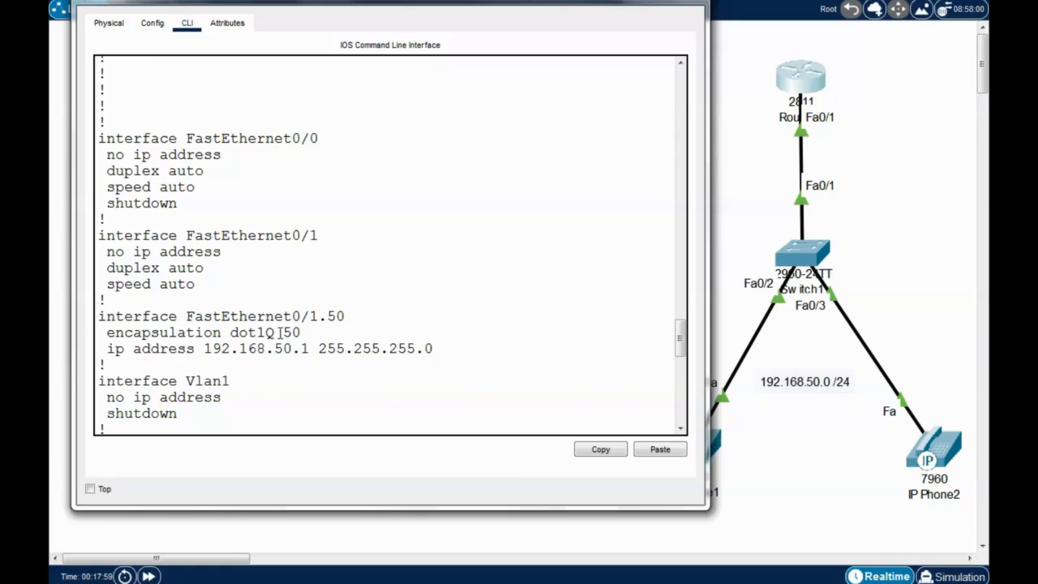
{"action": "scroll", "coordinate": [294, 316], "scroll_direction": "up", "scroll_amount": 5}
{"action": "scroll", "coordinate": [294, 315], "scroll_direction": "up", "scroll_amount": 9}
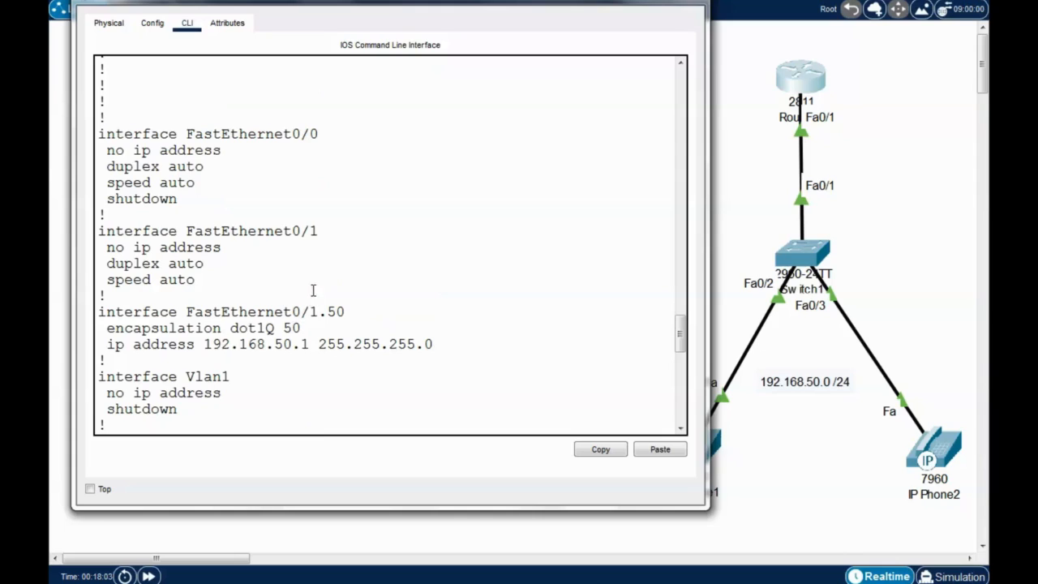
Find the telephony-service section of the running configuration and examine its heading and max-ephones line
{"action": "scroll", "coordinate": [333, 280], "scroll_direction": "down", "scroll_amount": 4}
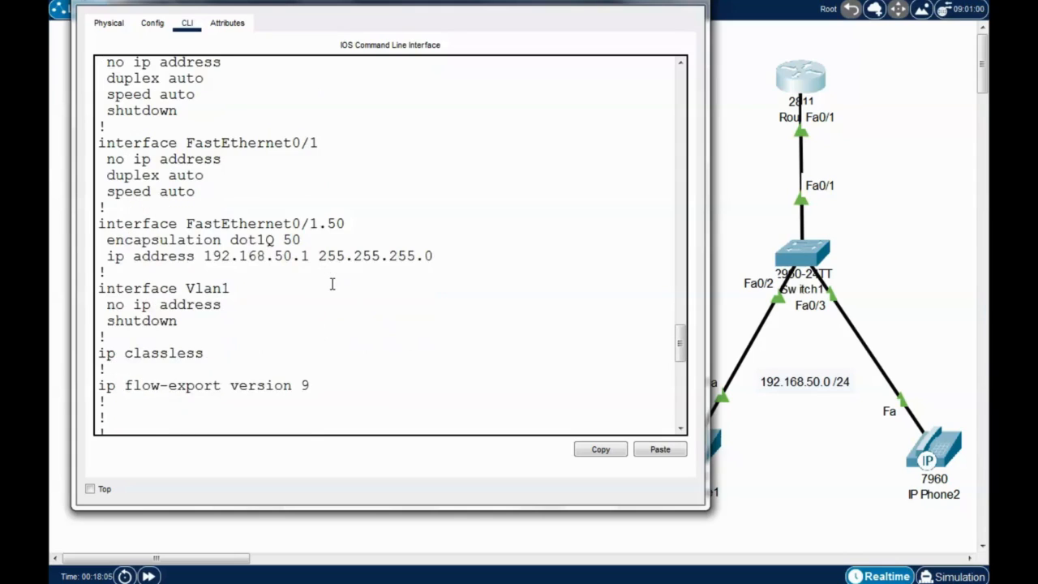
{"action": "scroll", "coordinate": [285, 241], "scroll_direction": "down", "scroll_amount": 4}
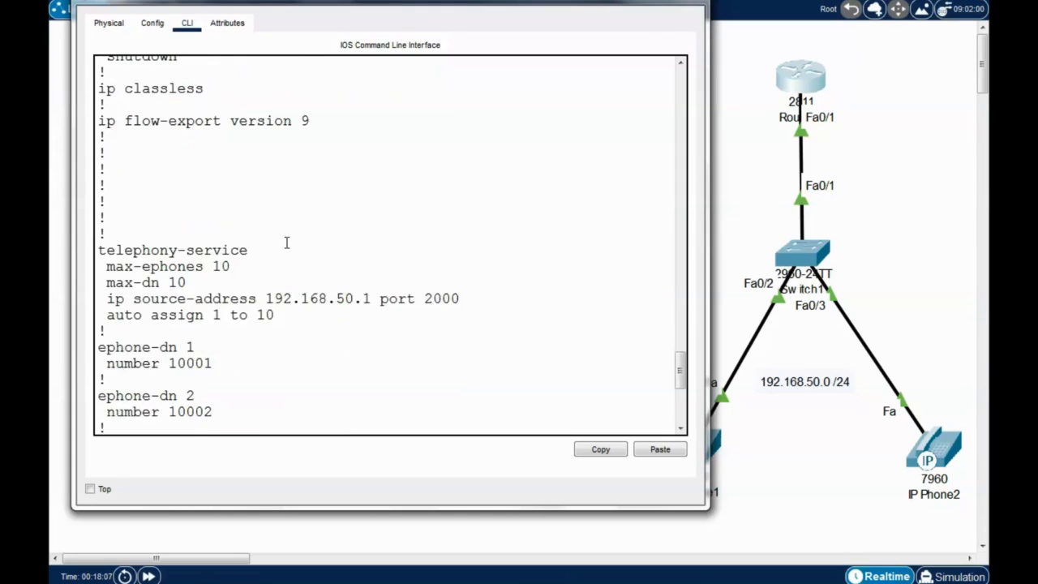
{"action": "left_click_drag", "start_coordinate": [253, 254], "coordinate": [115, 252]}
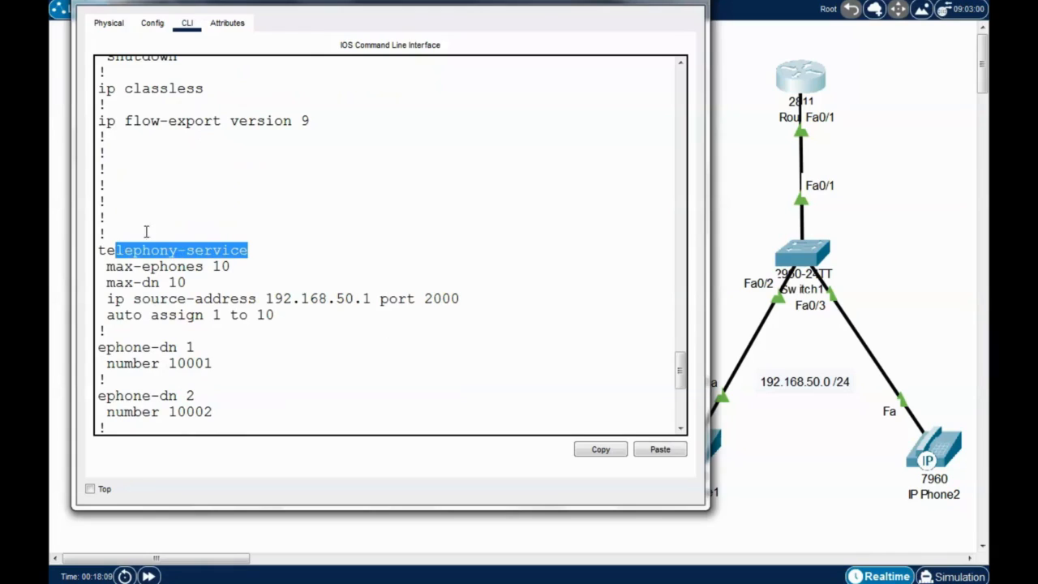
{"action": "left_click", "coordinate": [154, 225]}
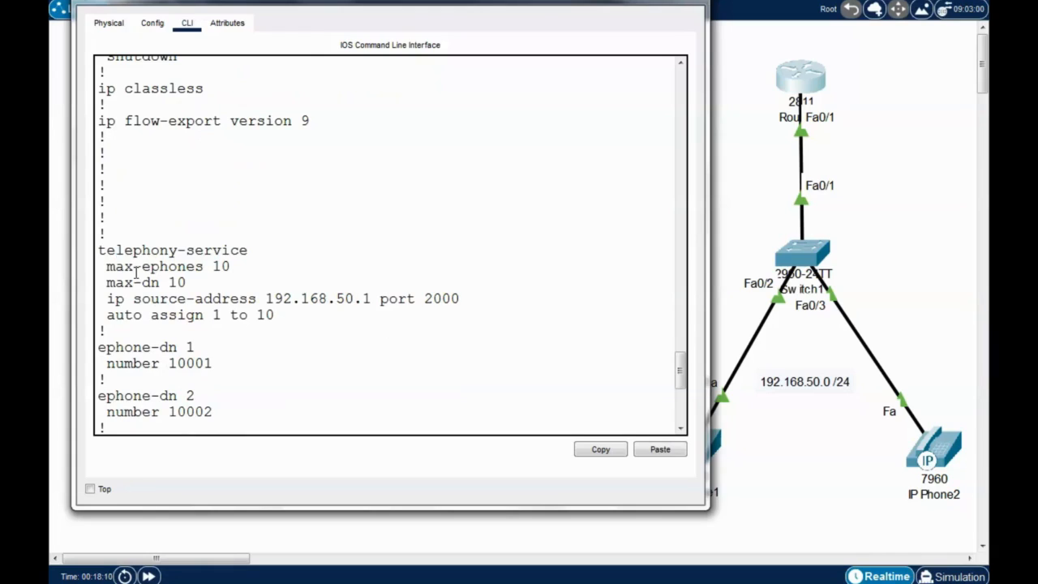
{"action": "left_click_drag", "start_coordinate": [232, 267], "coordinate": [134, 268]}
{"action": "left_click", "coordinate": [225, 268]}
{"action": "mouse_move", "coordinate": [496, 9]}
{"action": "left_mouse_down"}
{"action": "mouse_move", "coordinate": [433, 17]}
{"action": "mouse_move", "coordinate": [479, 16]}
{"action": "left_mouse_up"}
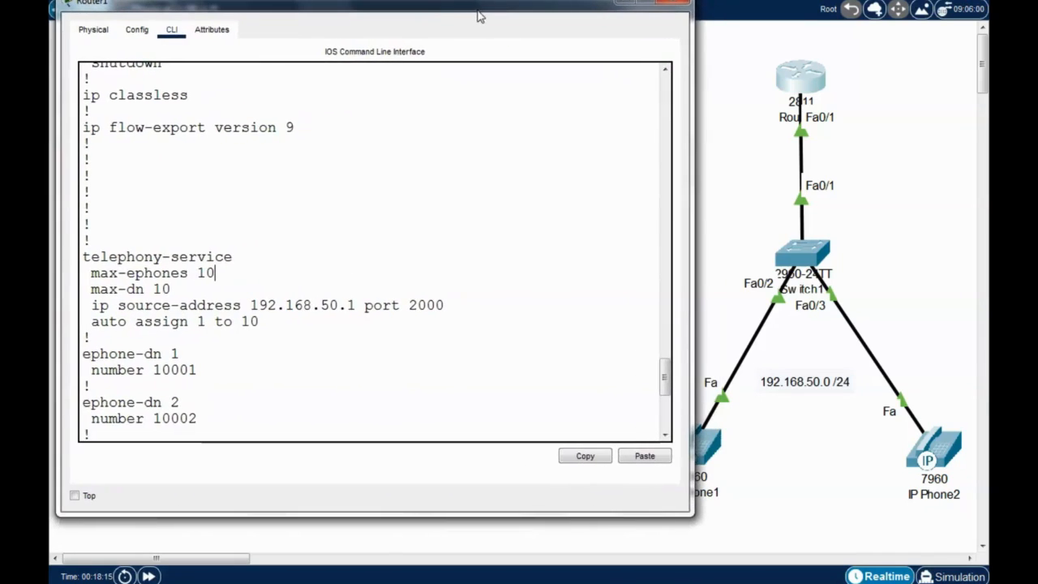
Examine the max-dn line and the source IP address and port in the telephony-service section
{"action": "left_click", "coordinate": [132, 308]}
{"action": "left_click_drag", "start_coordinate": [176, 290], "coordinate": [261, 307]}
{"action": "left_click", "coordinate": [155, 291]}
{"action": "left_click", "coordinate": [318, 328]}
{"action": "left_click_drag", "start_coordinate": [356, 307], "coordinate": [252, 306]}
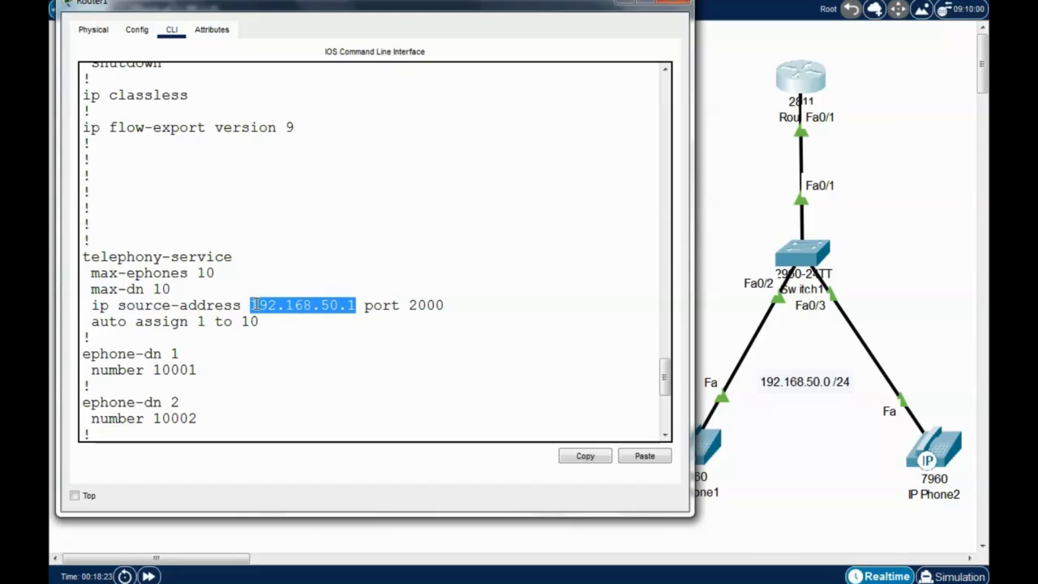
{"action": "left_click", "coordinate": [344, 334]}
{"action": "left_click_drag", "start_coordinate": [444, 306], "coordinate": [370, 308]}
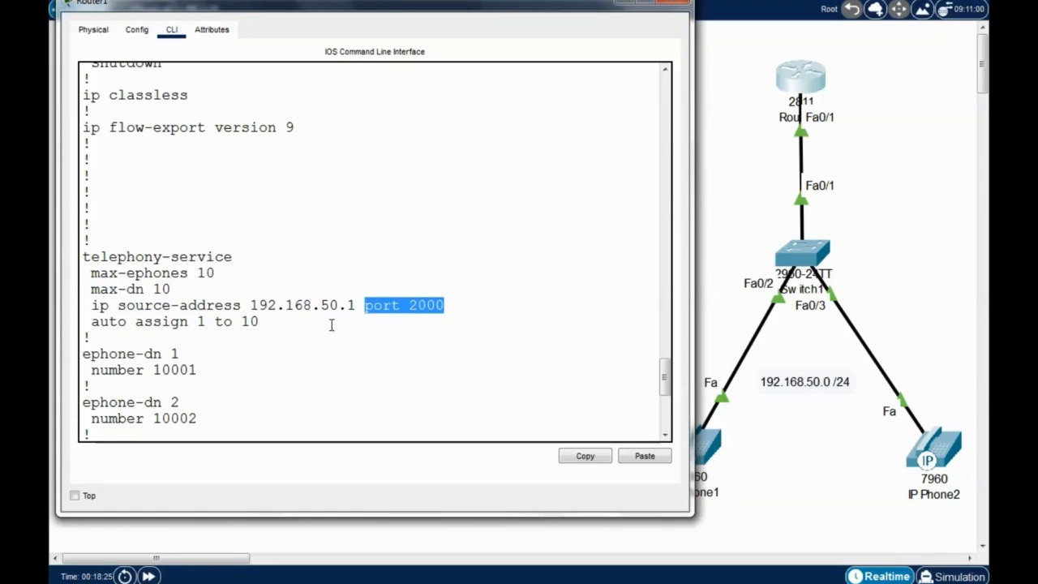
{"action": "left_click", "coordinate": [333, 325]}
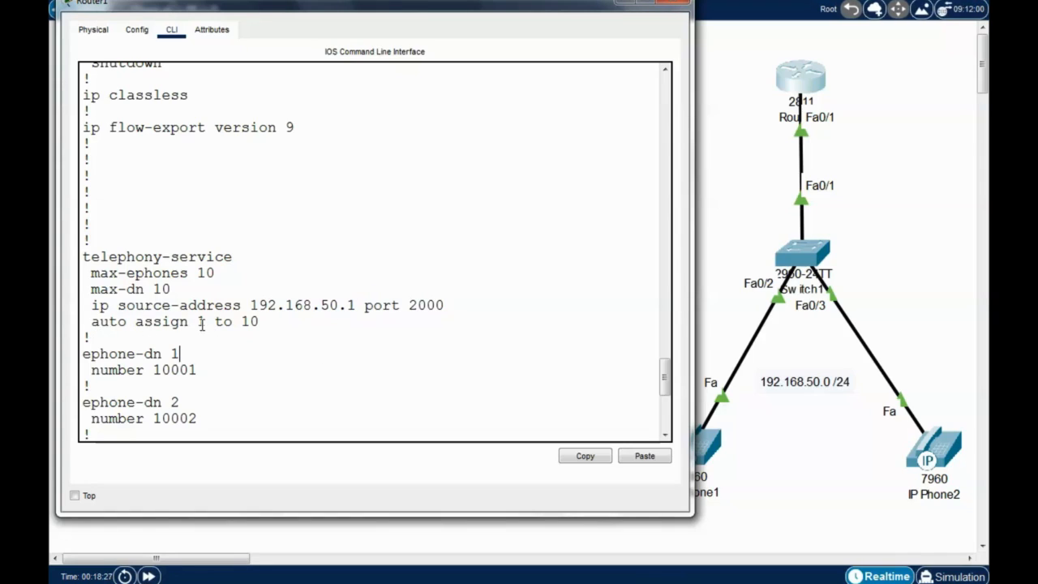
Examine the ephone-dn 1 entry and the extension number assigned to it
{"action": "left_click_drag", "start_coordinate": [421, 13], "coordinate": [425, 1]}
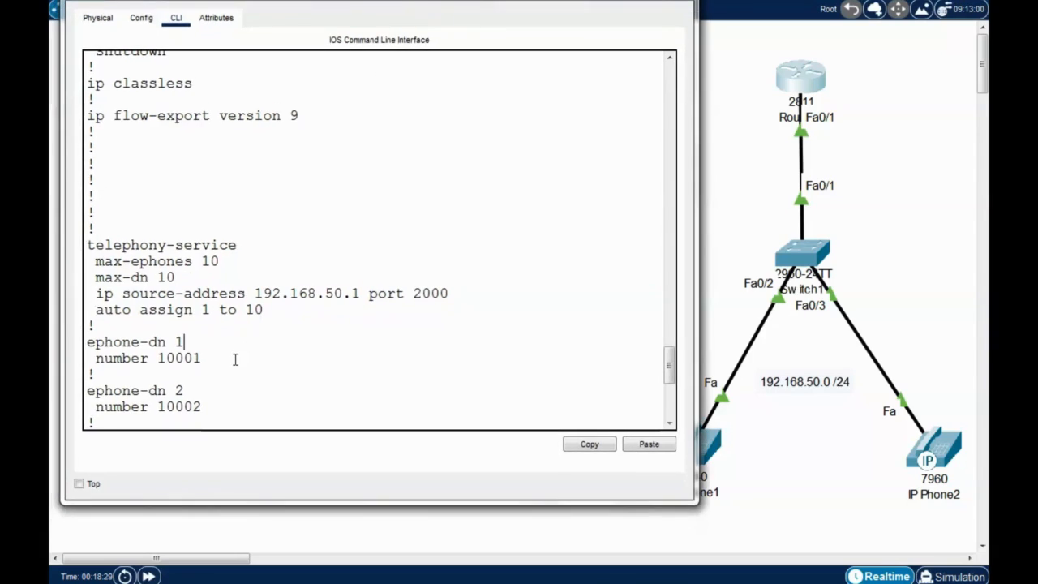
{"action": "scroll", "coordinate": [234, 357], "scroll_direction": "down", "scroll_amount": 3}
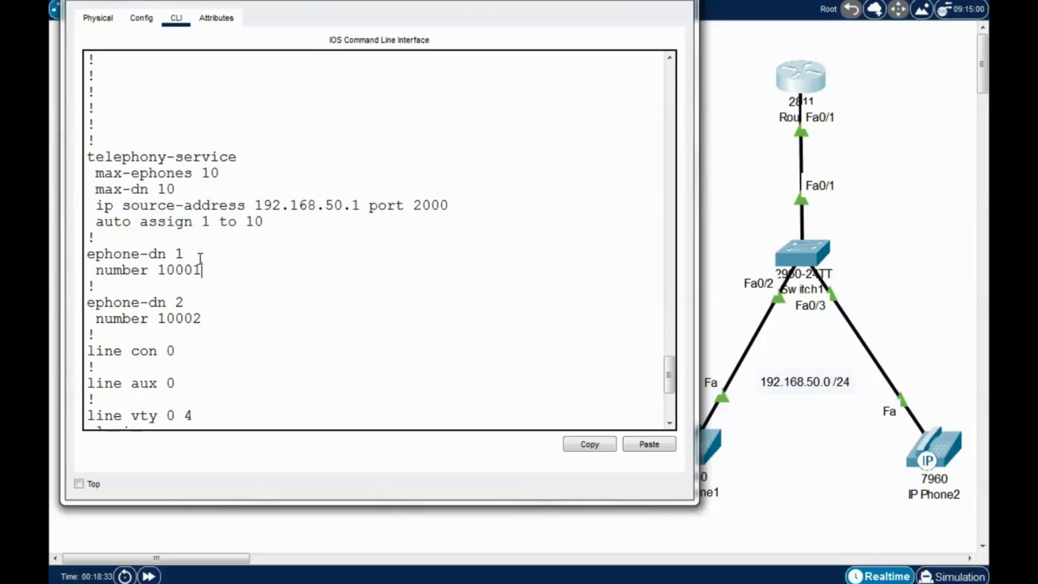
{"action": "left_click_drag", "start_coordinate": [200, 258], "coordinate": [89, 255]}
{"action": "left_click", "coordinate": [126, 269]}
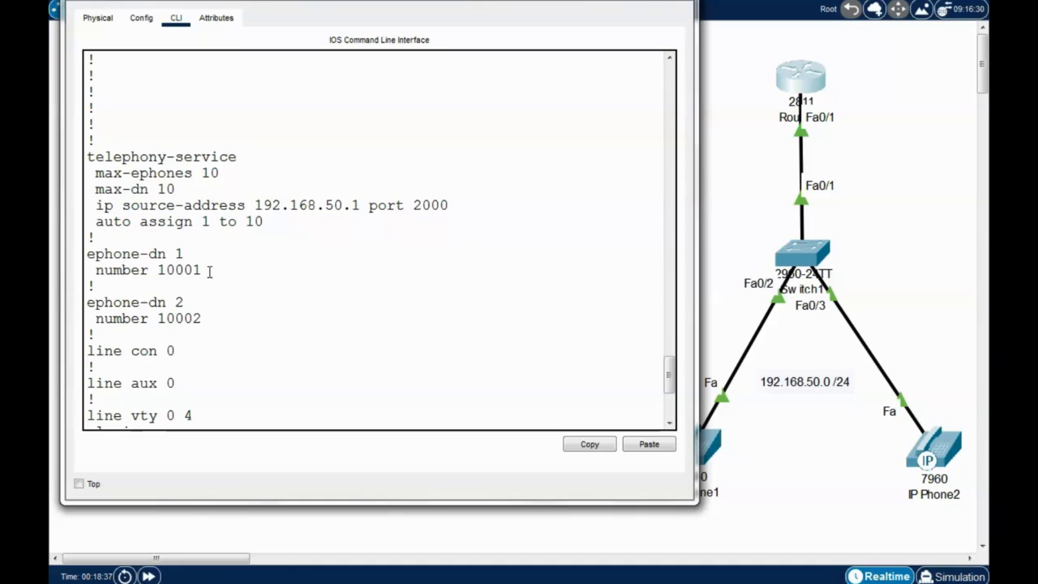
{"action": "left_click_drag", "start_coordinate": [210, 272], "coordinate": [94, 270]}
{"action": "left_click", "coordinate": [171, 278]}
{"action": "left_click_drag", "start_coordinate": [218, 275], "coordinate": [123, 270]}
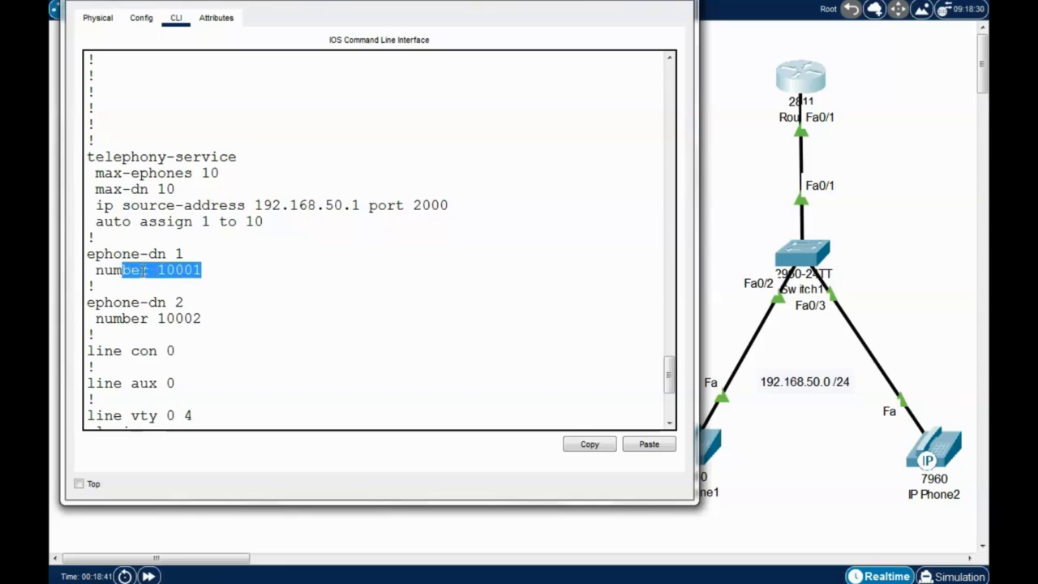
{"action": "left_click", "coordinate": [158, 271]}
Compare the ephone-dn 2 entry with ephone-dn 1 and examine the extension number assigned to it
{"action": "left_click_drag", "start_coordinate": [198, 303], "coordinate": [120, 304]}
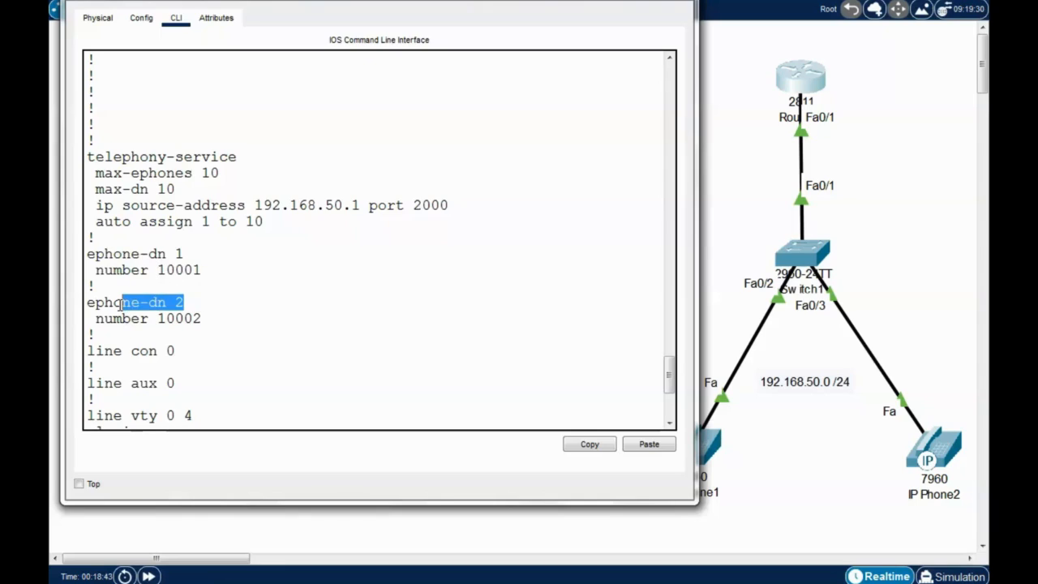
{"action": "left_click", "coordinate": [138, 314]}
{"action": "left_click_drag", "start_coordinate": [187, 256], "coordinate": [148, 254]}
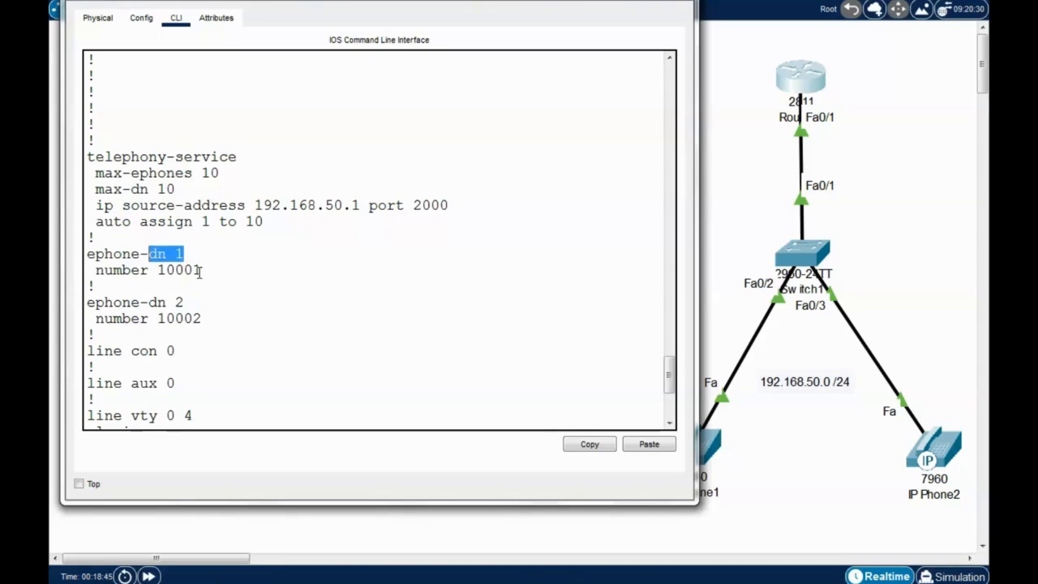
{"action": "left_click", "coordinate": [196, 307]}
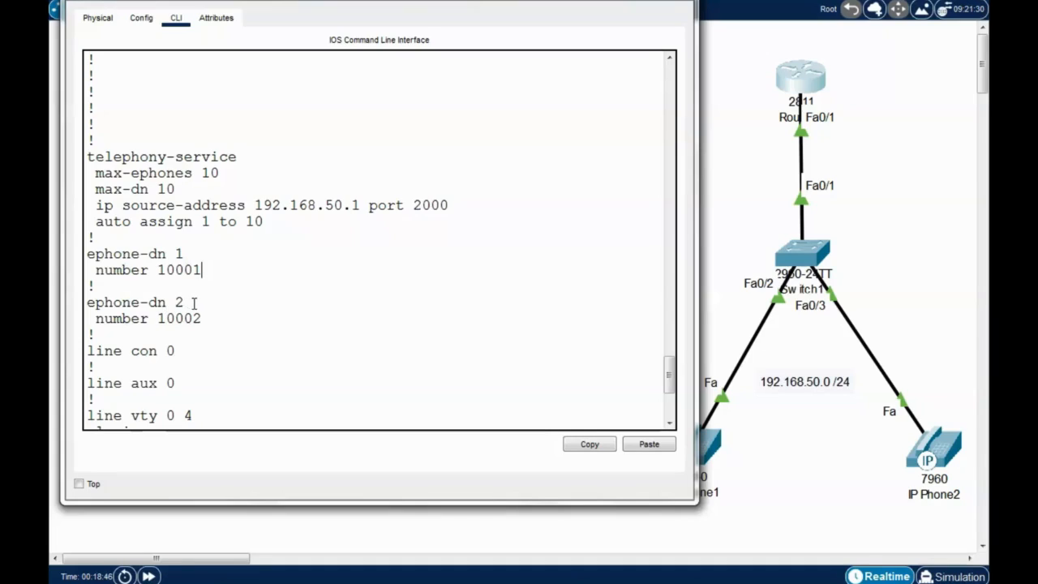
{"action": "left_click_drag", "start_coordinate": [194, 304], "coordinate": [96, 303]}
{"action": "left_click", "coordinate": [192, 321]}
{"action": "left_click_drag", "start_coordinate": [201, 318], "coordinate": [92, 318]}
{"action": "left_click", "coordinate": [150, 315]}
{"action": "left_click_drag", "start_coordinate": [185, 307], "coordinate": [98, 303]}
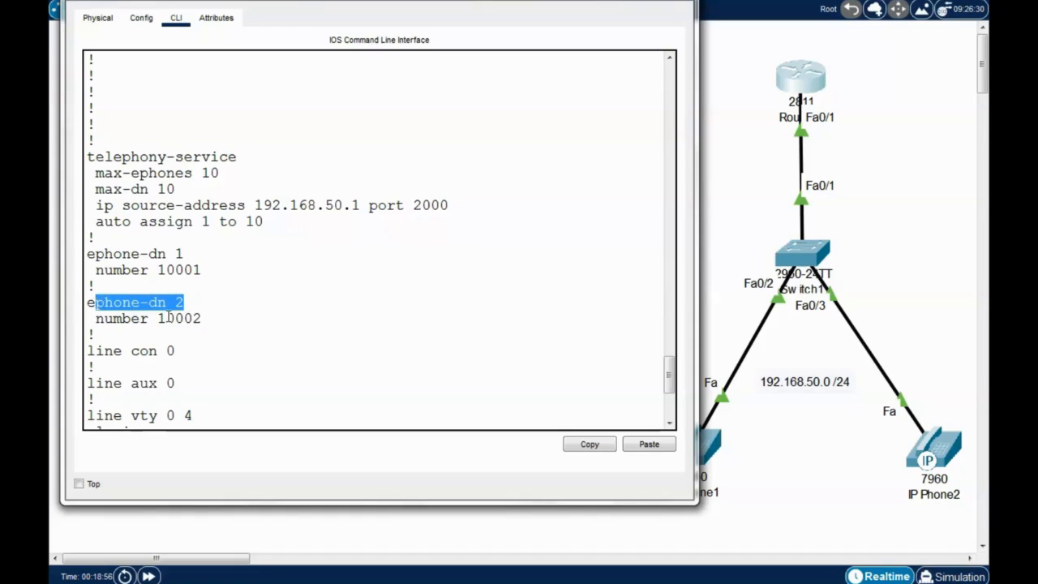
{"action": "left_click", "coordinate": [169, 316]}
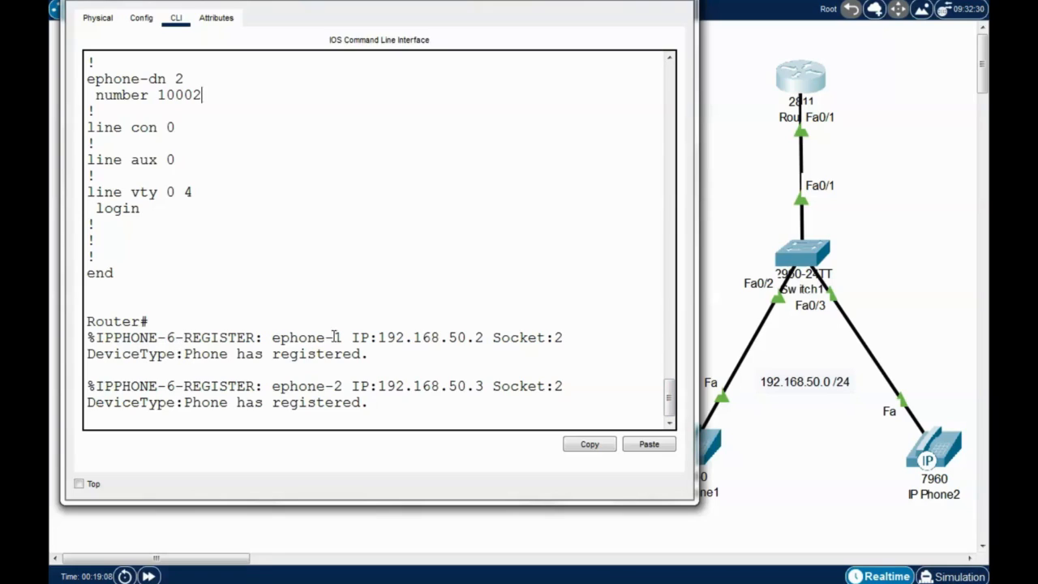
Examine the router's registration message for ephone-1, including its socket and registration status
{"action": "left_click_drag", "start_coordinate": [334, 337], "coordinate": [345, 338]}
{"action": "left_click_drag", "start_coordinate": [485, 338], "coordinate": [537, 338]}
{"action": "left_click", "coordinate": [492, 354]}
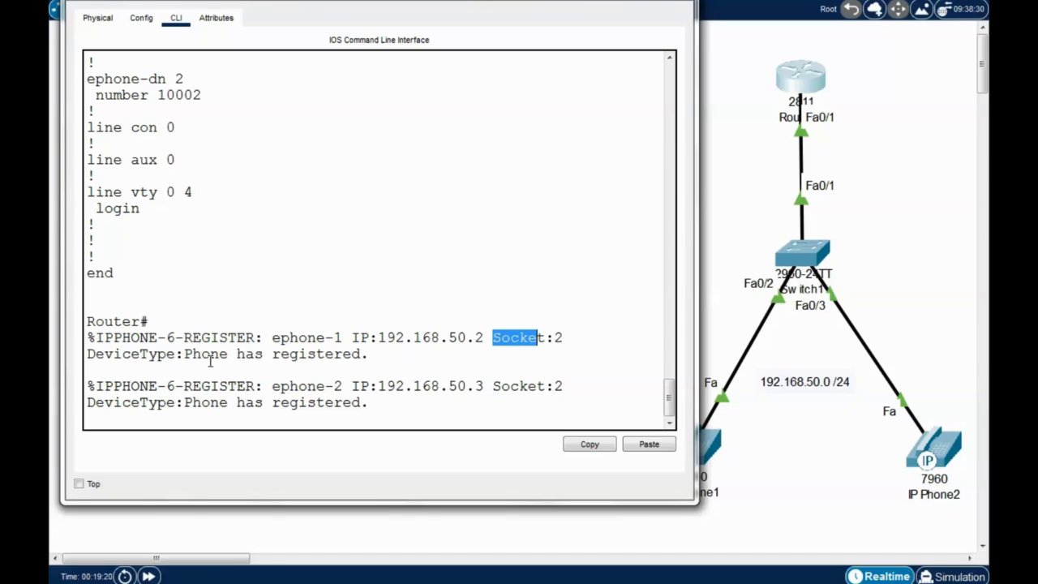
{"action": "left_click_drag", "start_coordinate": [373, 355], "coordinate": [333, 355]}
{"action": "left_click", "coordinate": [345, 328]}
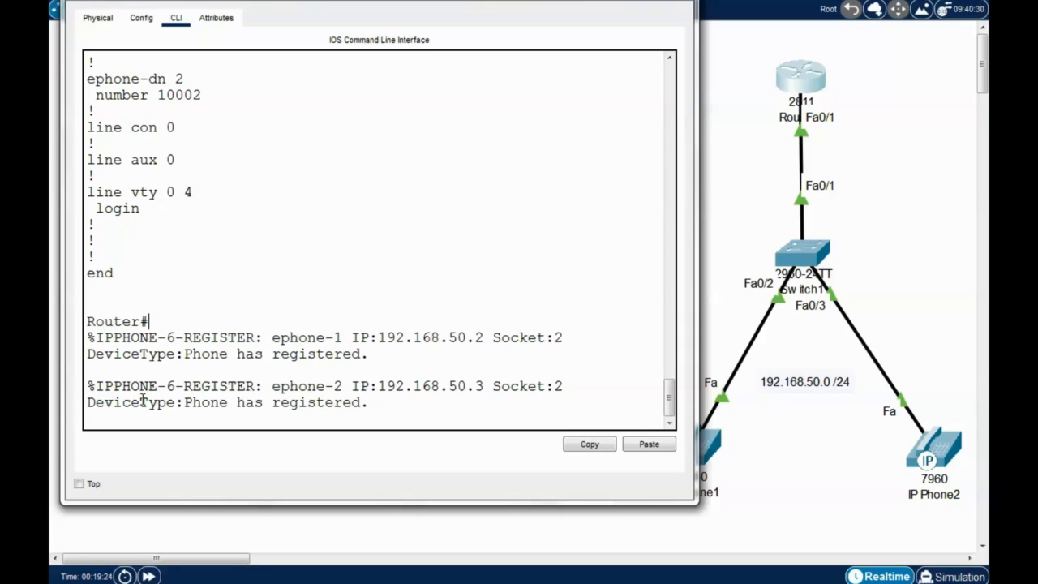
Examine the IP address in the ephone-2 registration message, then review both phones' registration messages together
{"action": "left_click_drag", "start_coordinate": [378, 387], "coordinate": [487, 386]}
{"action": "left_click", "coordinate": [475, 393]}
{"action": "left_click_drag", "start_coordinate": [381, 403], "coordinate": [87, 336]}
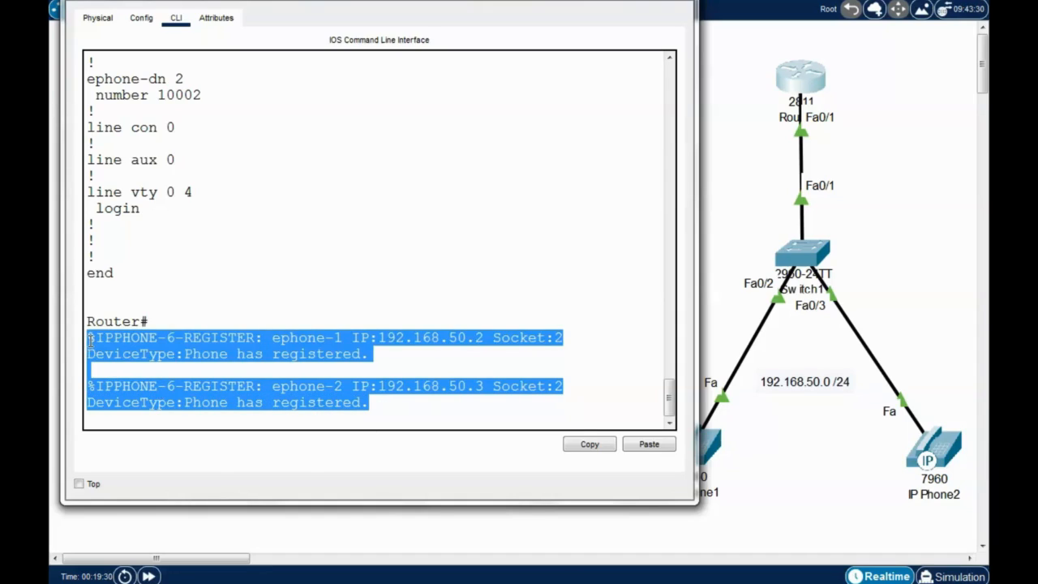
{"action": "left_click", "coordinate": [165, 324]}
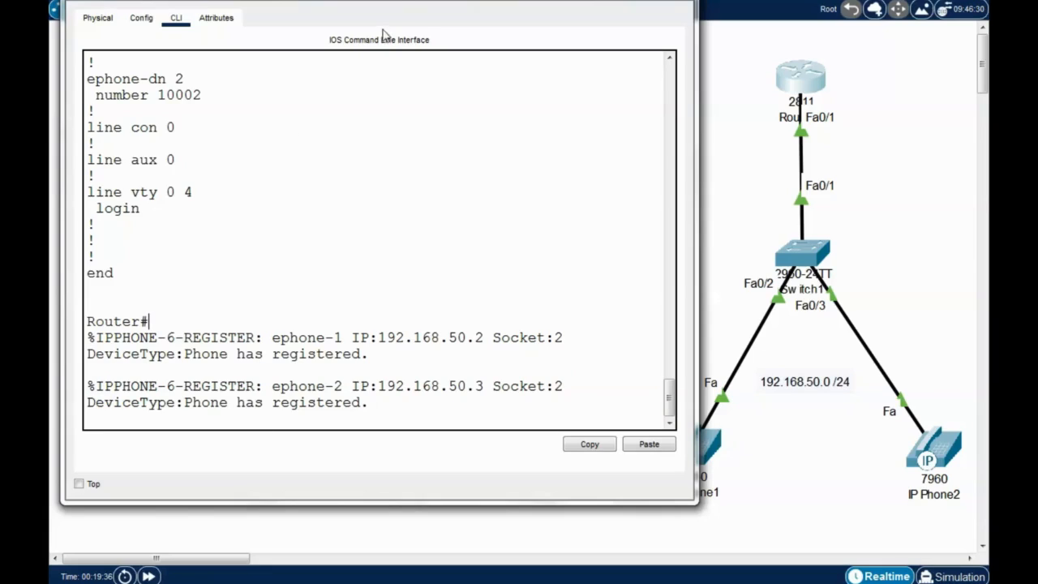
Close the router's window, open IP Phone1 and display its graphical phone interface
{"action": "left_click_drag", "start_coordinate": [404, 4], "coordinate": [412, 3]}
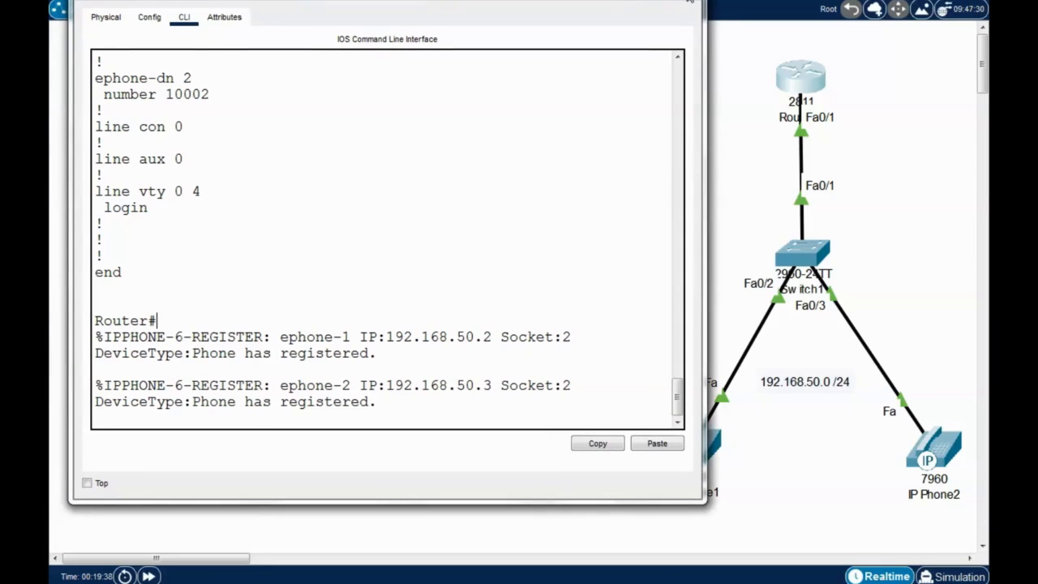
{"action": "left_click", "coordinate": [690, 2]}
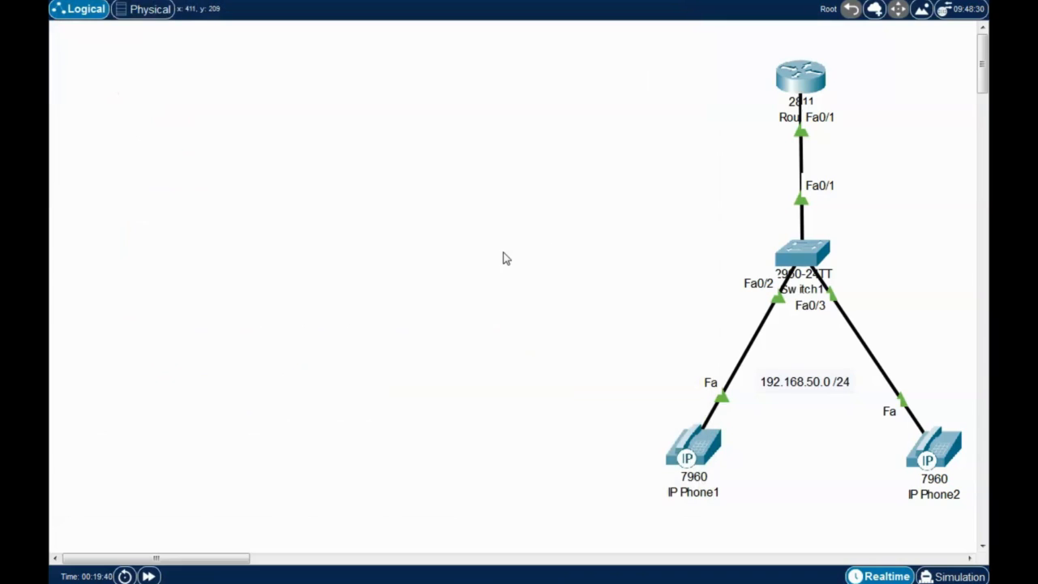
{"action": "left_click", "coordinate": [703, 452]}
{"action": "left_click_drag", "start_coordinate": [572, 86], "coordinate": [337, 26]}
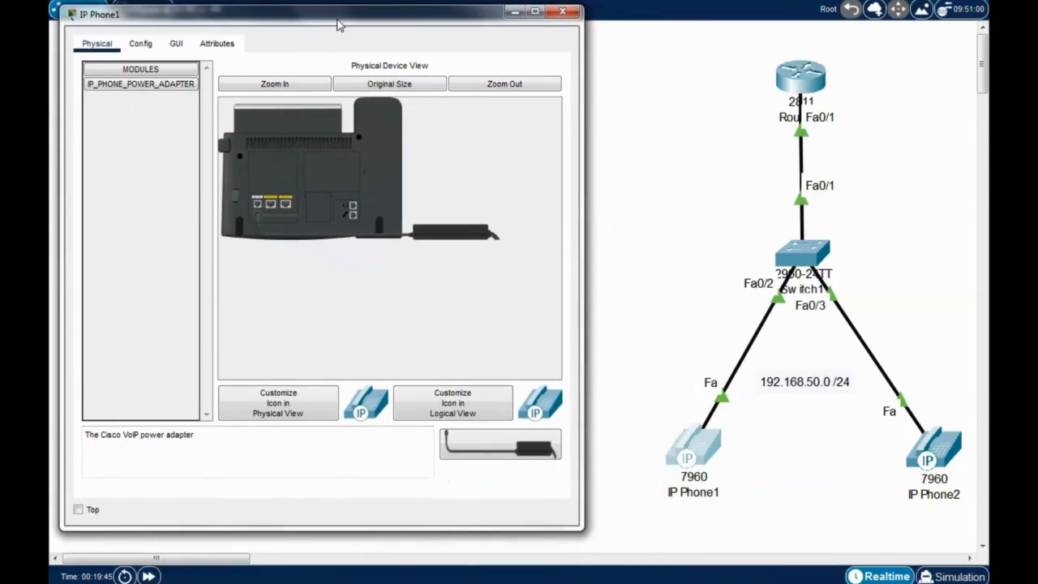
{"action": "left_click", "coordinate": [177, 46]}
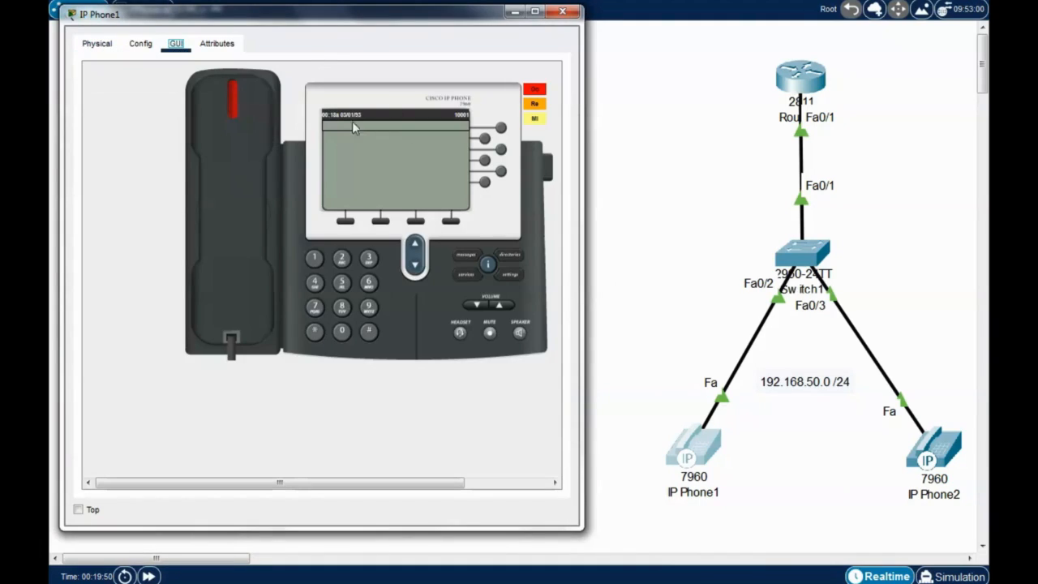
Shrink IP Phone1's window to fit the handset image and place it beside the network topology
{"action": "left_click_drag", "start_coordinate": [420, 21], "coordinate": [422, 16]}
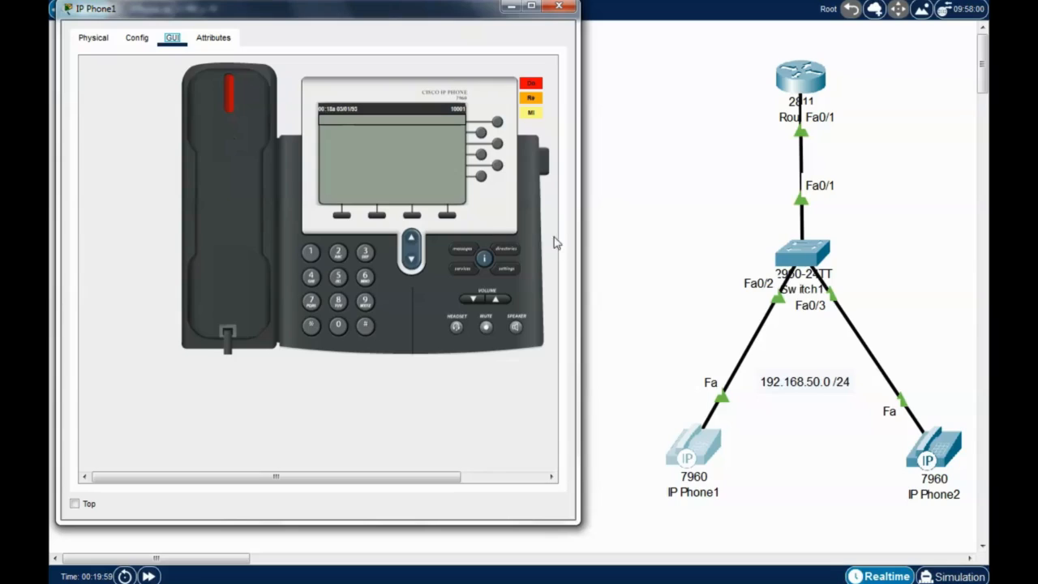
{"action": "left_click_drag", "start_coordinate": [579, 235], "coordinate": [522, 234]}
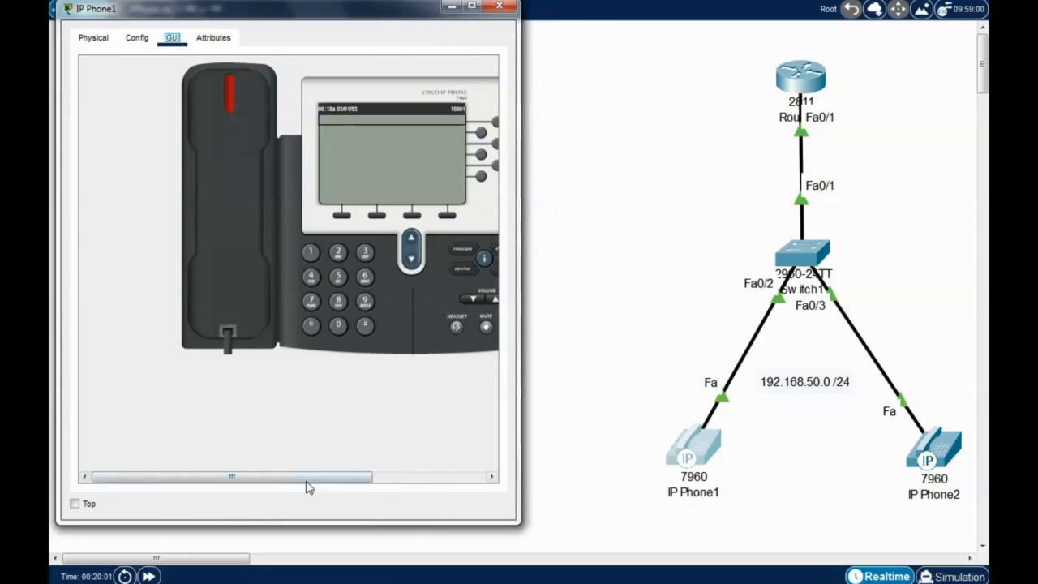
{"action": "left_click_drag", "start_coordinate": [306, 485], "coordinate": [372, 487]}
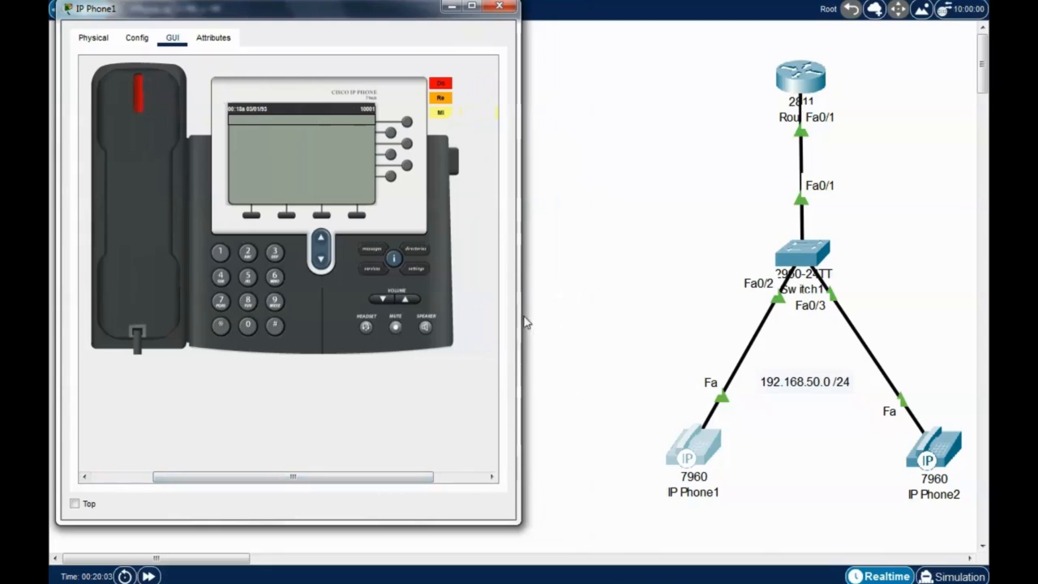
{"action": "left_click_drag", "start_coordinate": [521, 316], "coordinate": [496, 307]}
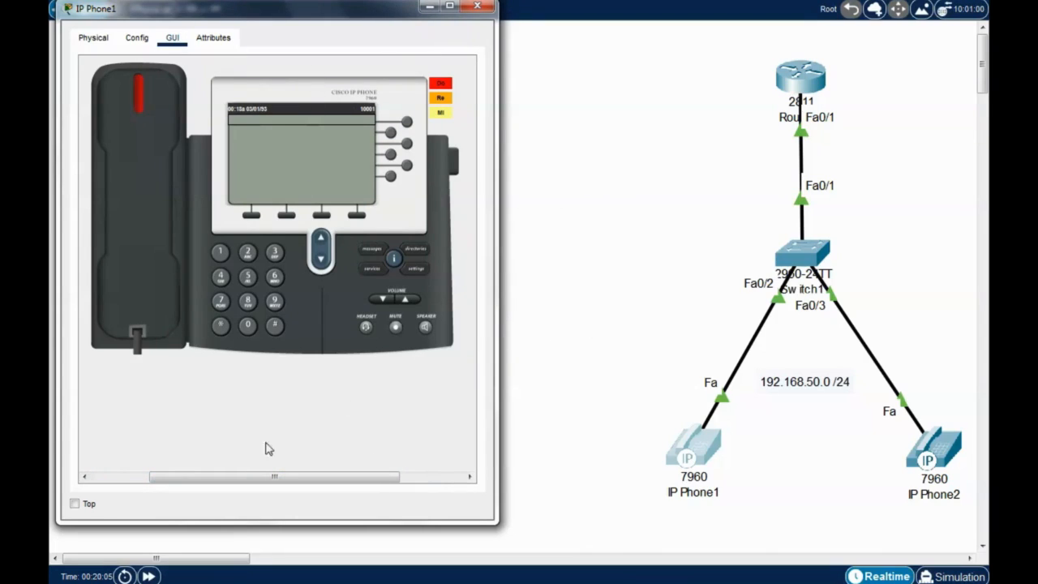
{"action": "left_click_drag", "start_coordinate": [322, 524], "coordinate": [338, 484]}
{"action": "left_click_drag", "start_coordinate": [372, 10], "coordinate": [375, 31]}
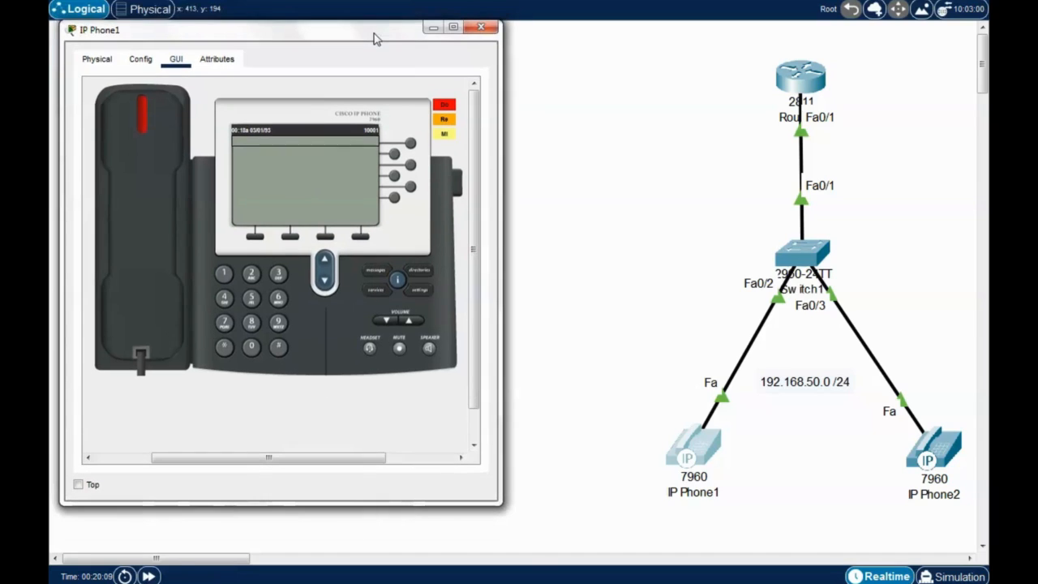
Open IP Phone2's graphical phone interface, fit its window around the handset image and move it clear of IP Phone1's window position
{"action": "left_click", "coordinate": [945, 454]}
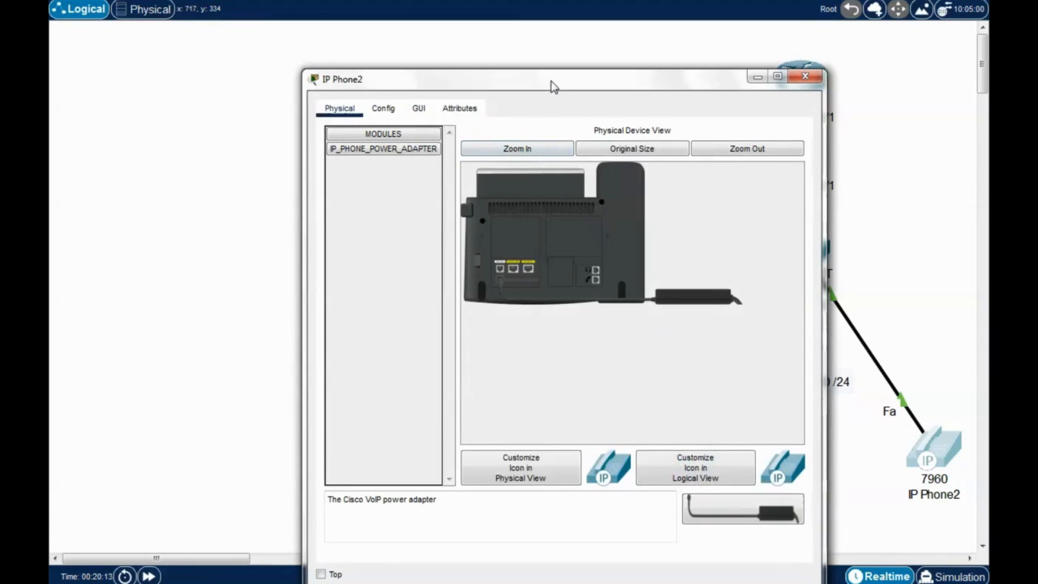
{"action": "left_click_drag", "start_coordinate": [552, 81], "coordinate": [555, 65]}
{"action": "left_click", "coordinate": [420, 94]}
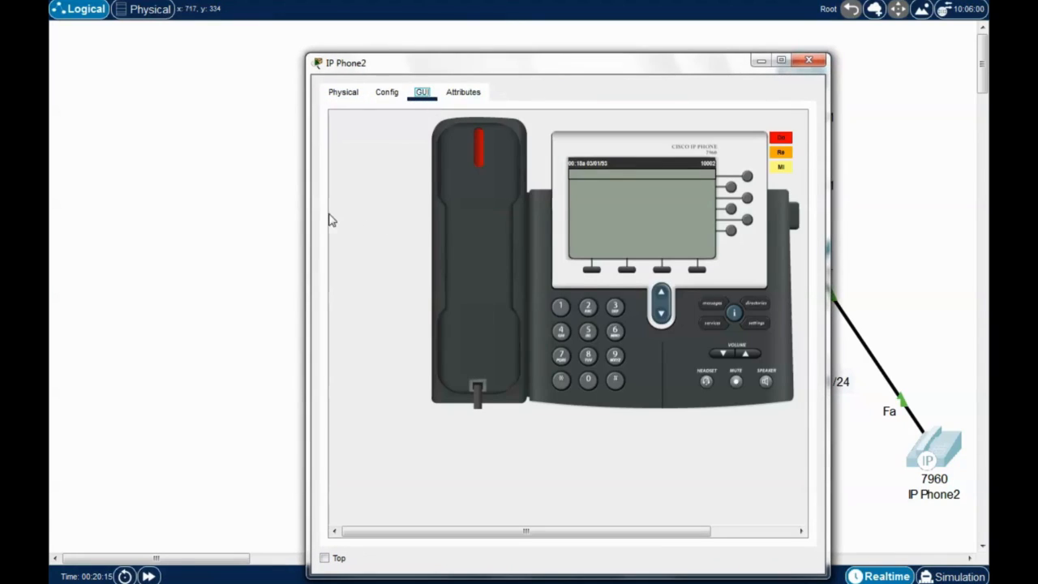
{"action": "left_click_drag", "start_coordinate": [308, 215], "coordinate": [428, 215]}
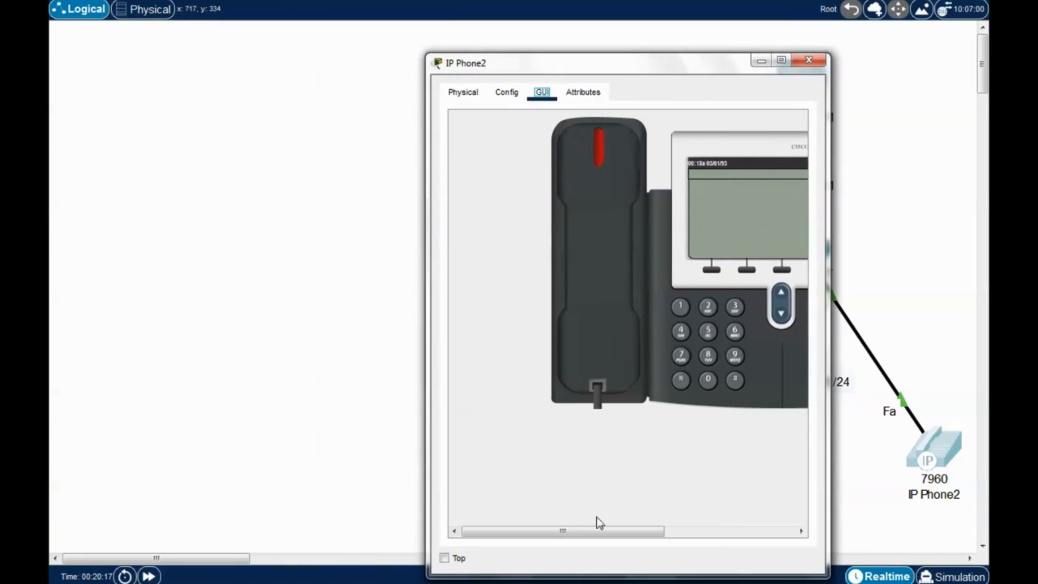
{"action": "left_click_drag", "start_coordinate": [641, 539], "coordinate": [699, 539]}
{"action": "left_click_drag", "start_coordinate": [828, 378], "coordinate": [852, 378]}
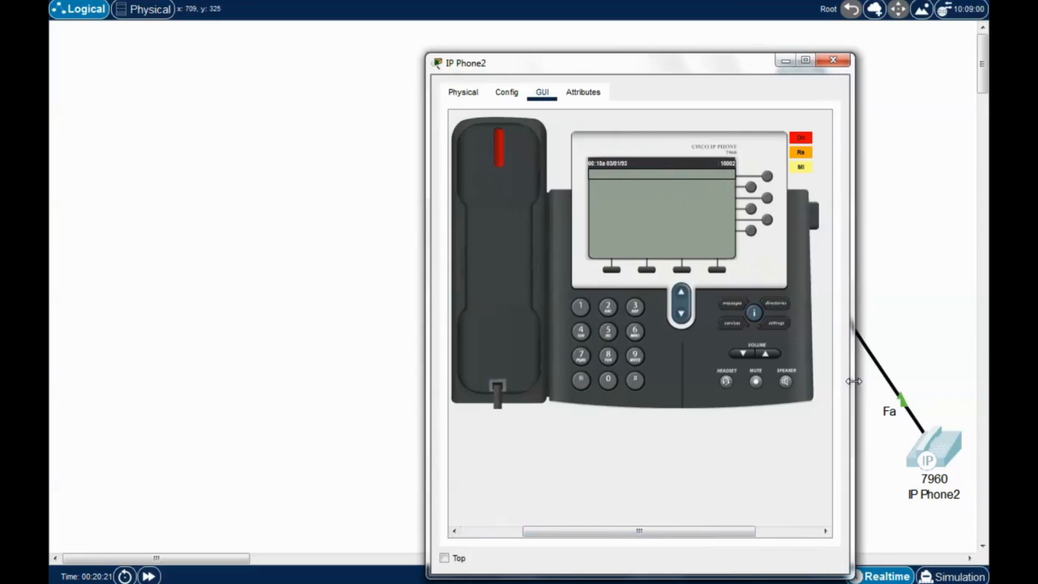
{"action": "left_click_drag", "start_coordinate": [638, 63], "coordinate": [756, 39]}
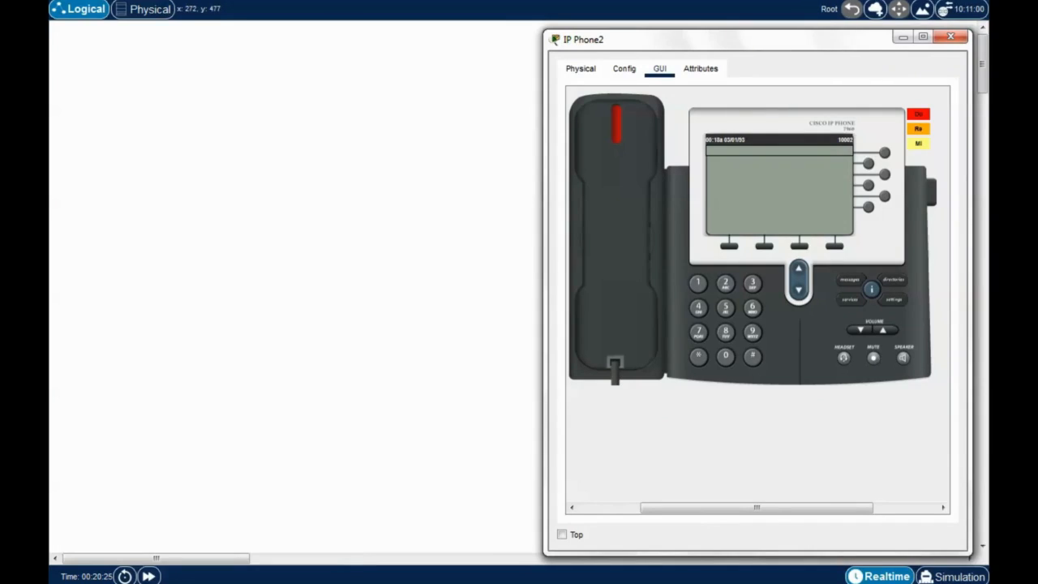
Bring IP Phone1's window back into view and shorten IP Phone2's window so both phones sit aligned side by side
{"action": "left_click", "coordinate": [453, 548]}
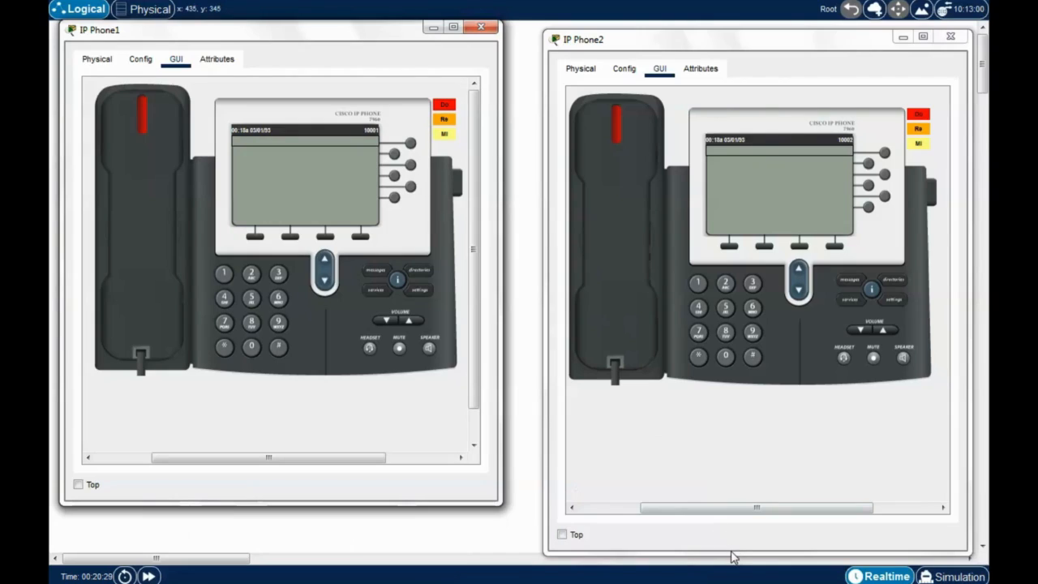
{"action": "left_click_drag", "start_coordinate": [732, 557], "coordinate": [722, 509]}
{"action": "left_click", "coordinate": [325, 34]}
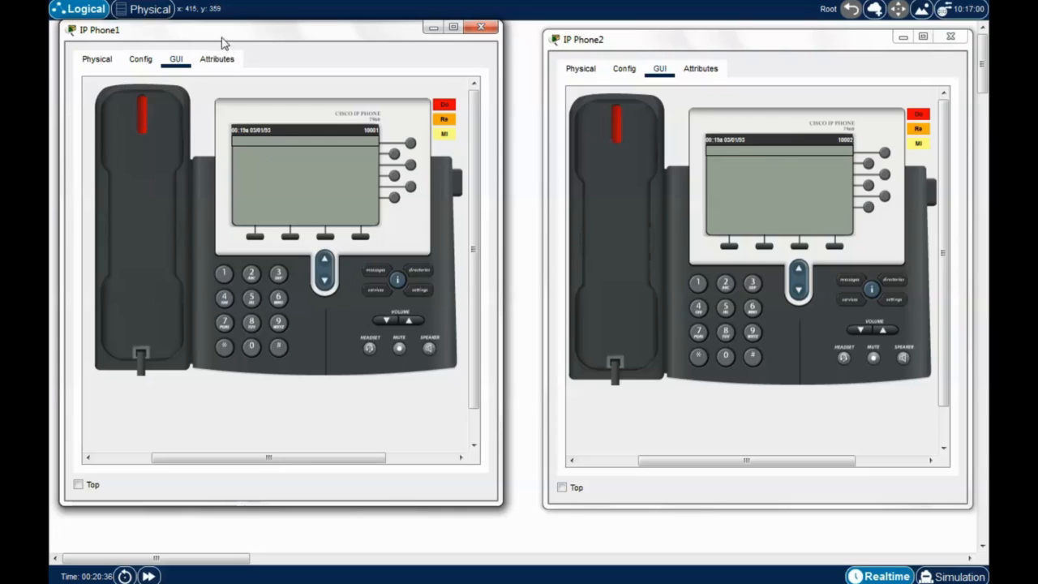
{"action": "left_click_drag", "start_coordinate": [793, 43], "coordinate": [796, 37]}
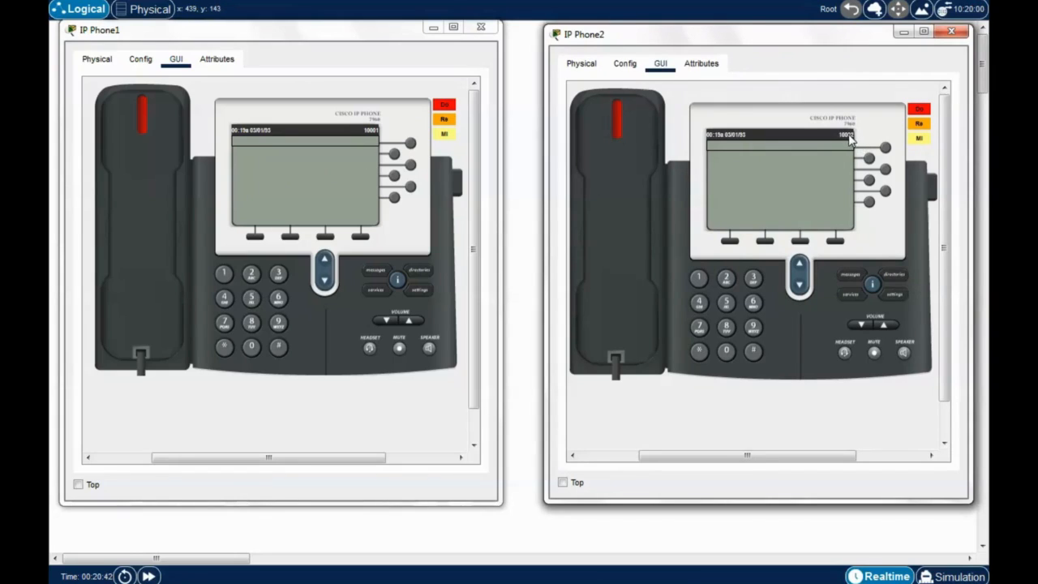
Call extension 10002 from IP Phone1 and answer the call on IP Phone2
{"action": "left_click", "coordinate": [225, 274]}
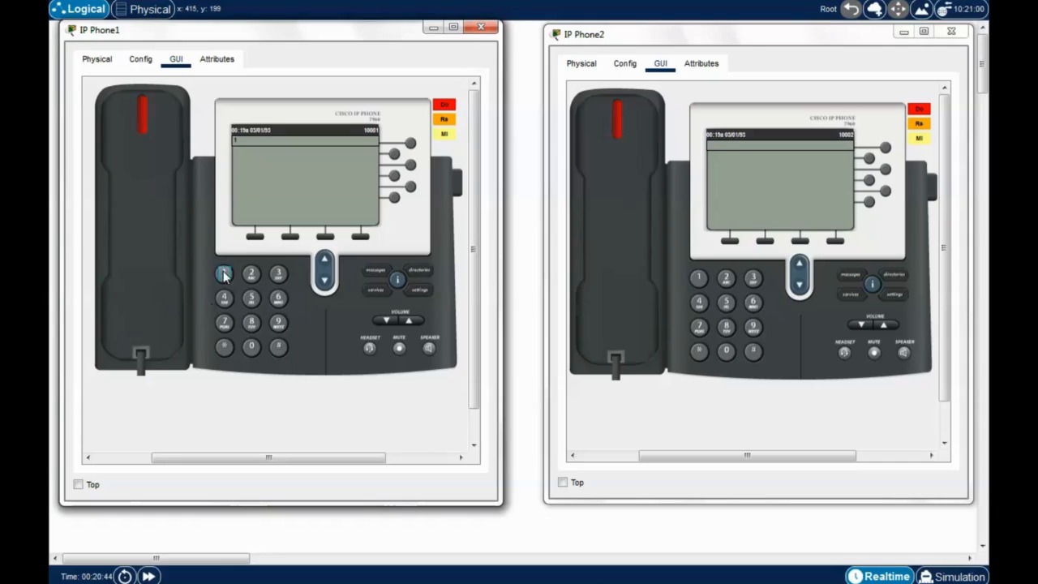
{"action": "left_click", "coordinate": [252, 348]}
{"action": "left_click", "coordinate": [251, 350]}
{"action": "left_click", "coordinate": [251, 350]}
{"action": "left_click", "coordinate": [253, 275]}
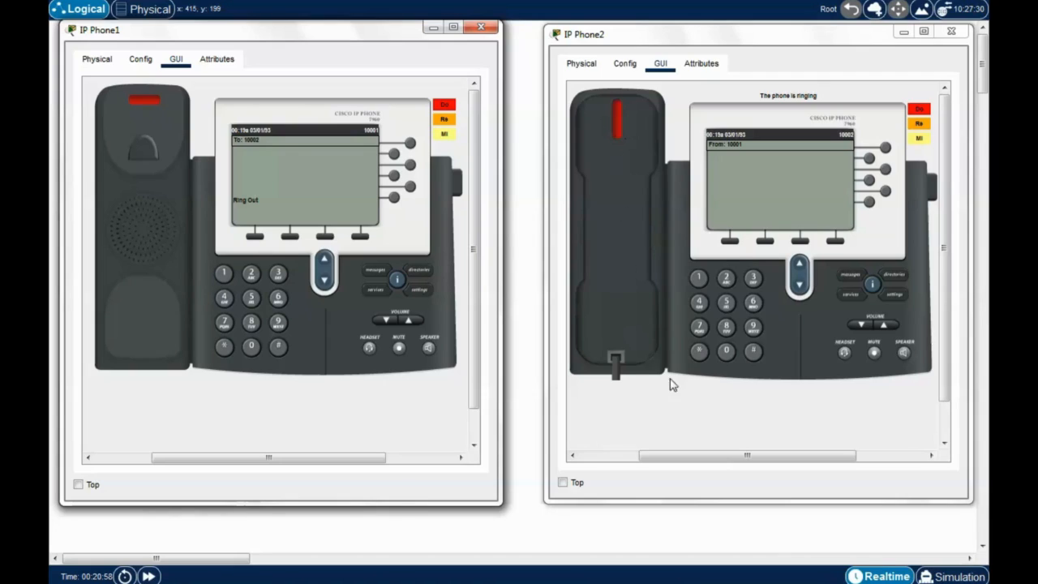
{"action": "left_click", "coordinate": [617, 134]}
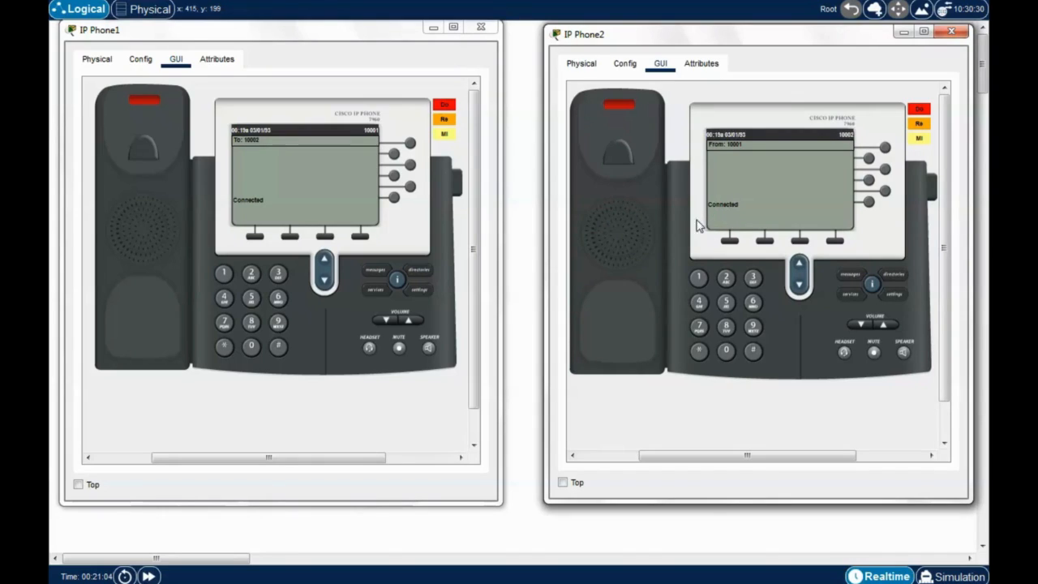
Widen IP Phone2's window to reach its lifted handset, hang up the call and close both phone windows
{"action": "left_click_drag", "start_coordinate": [543, 295], "coordinate": [289, 285]}
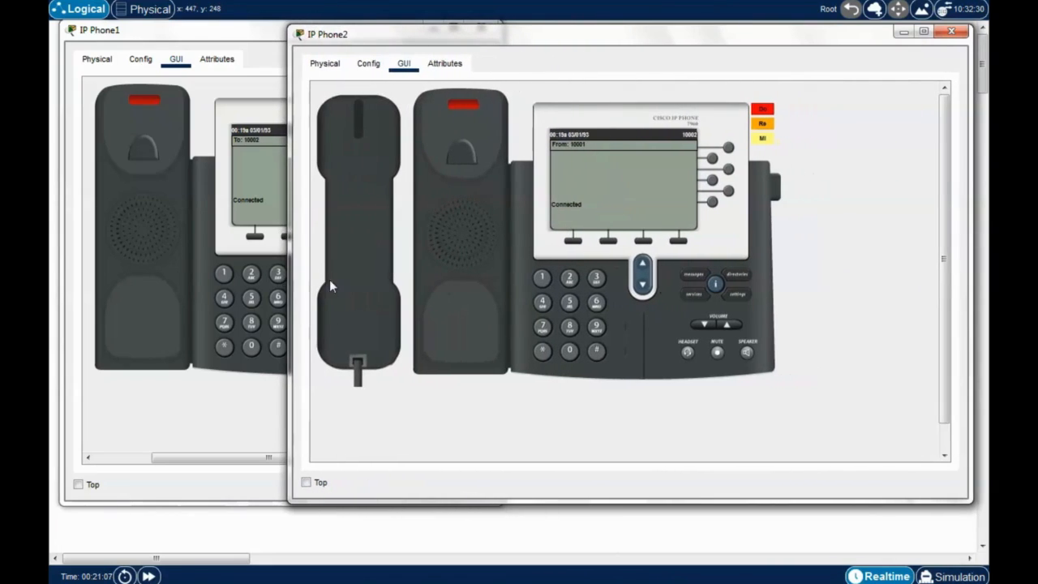
{"action": "left_click", "coordinate": [355, 260]}
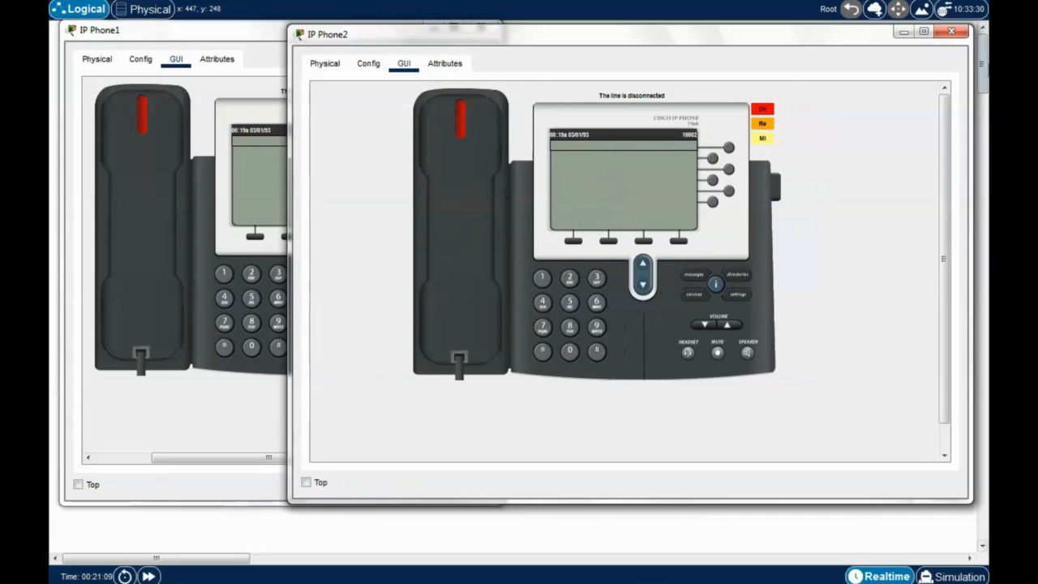
{"action": "left_click", "coordinate": [951, 31]}
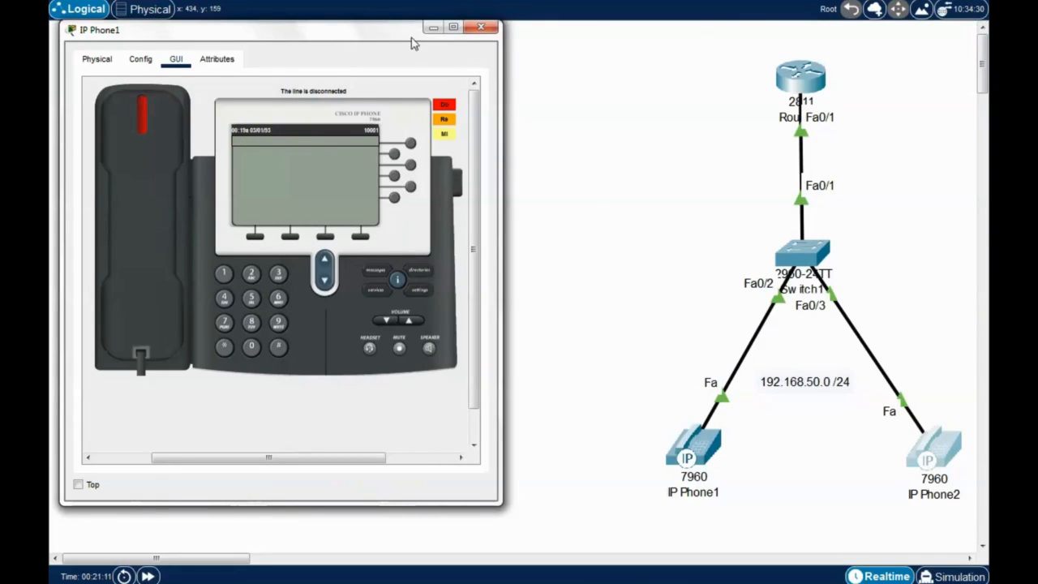
{"action": "left_click_drag", "start_coordinate": [414, 34], "coordinate": [471, 39]}
{"action": "key", "text": "alt+F4"}
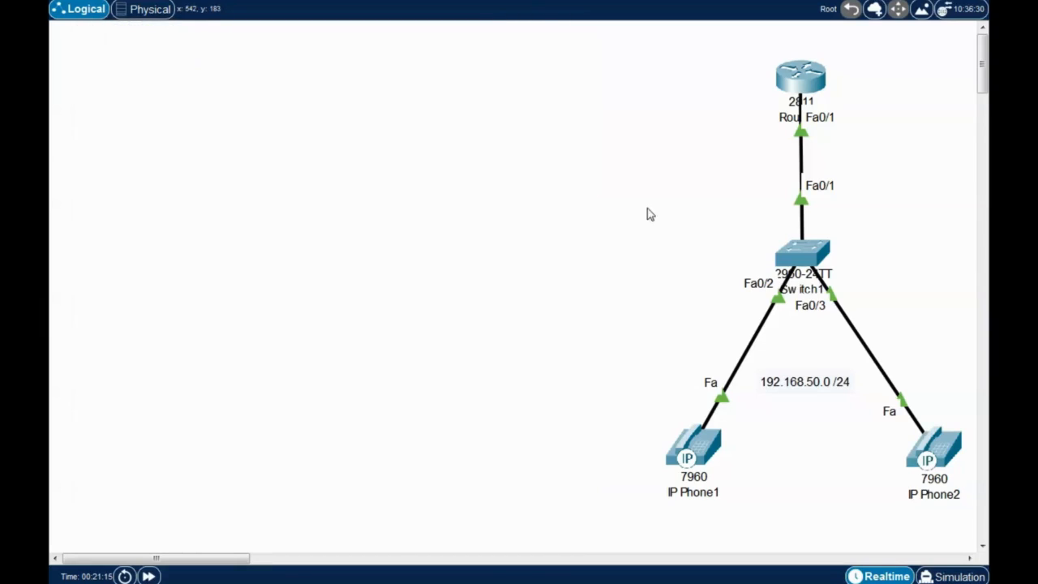
Move the entire topology, including its network address label, to the centre of the workspace and deselect it
{"action": "left_click_drag", "start_coordinate": [649, 50], "coordinate": [939, 496]}
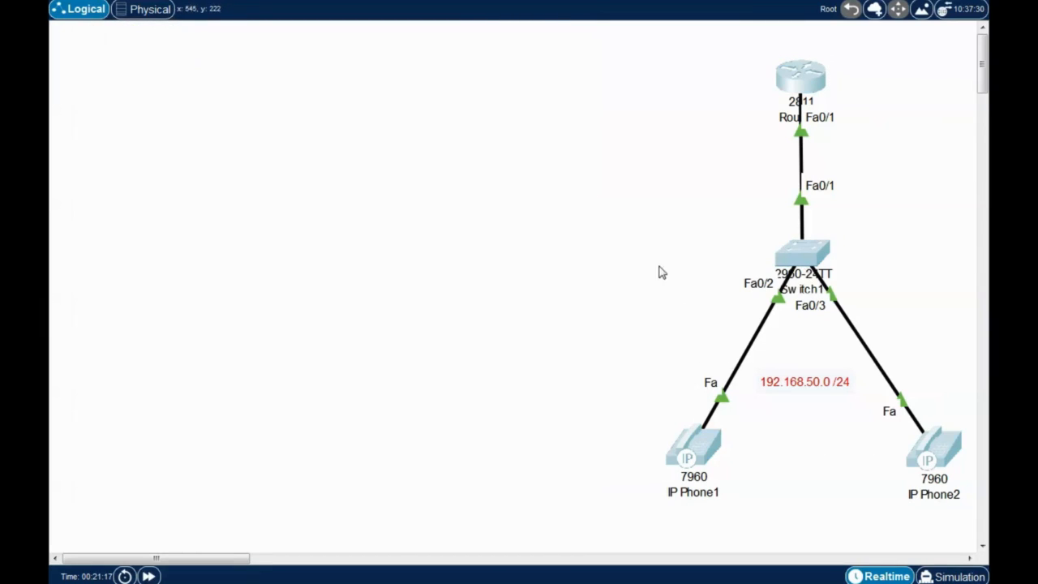
{"action": "left_click_drag", "start_coordinate": [803, 268], "coordinate": [523, 245]}
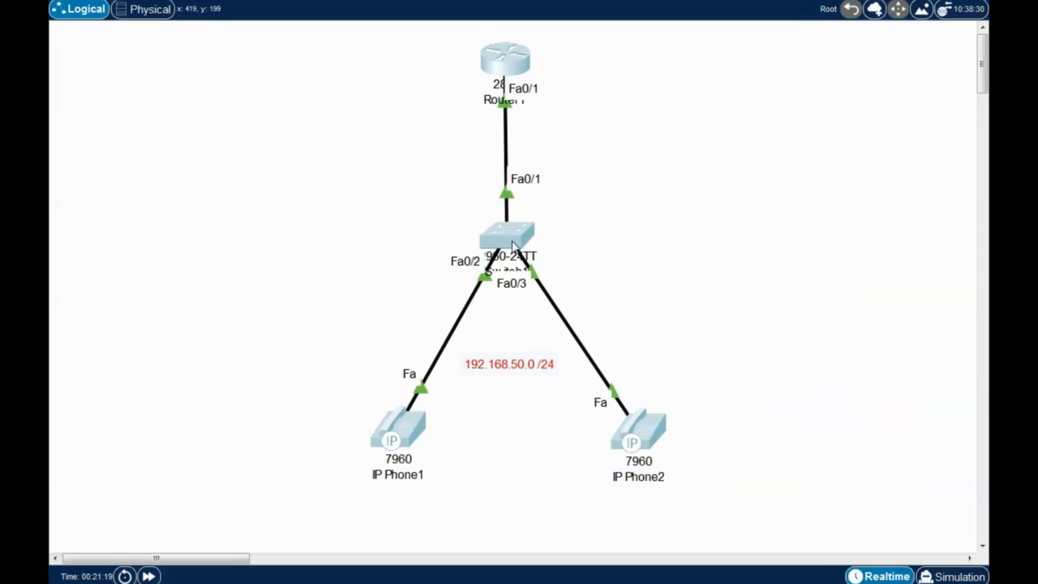
{"action": "left_click", "coordinate": [628, 248]}
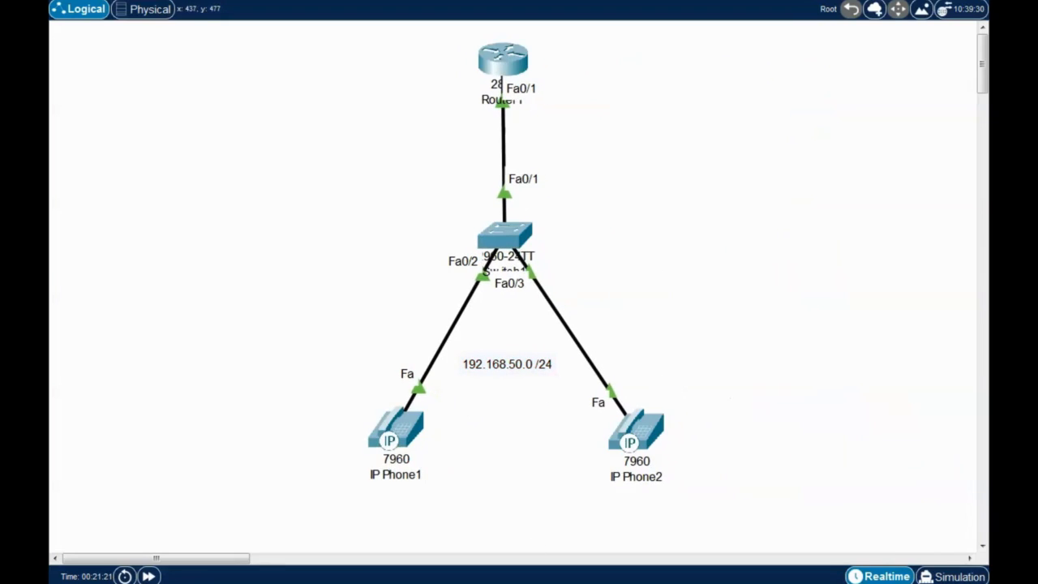